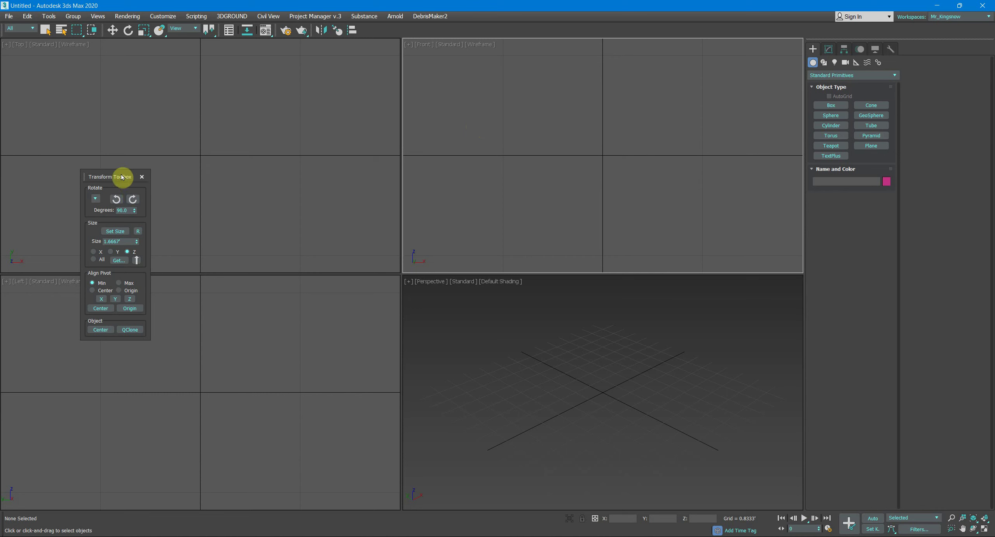
# Move the Transform Toolbox aside and close it, leaving the empty four-viewport scene
pyautogui.moveTo(122, 177); pyautogui.dragTo(298, 78)
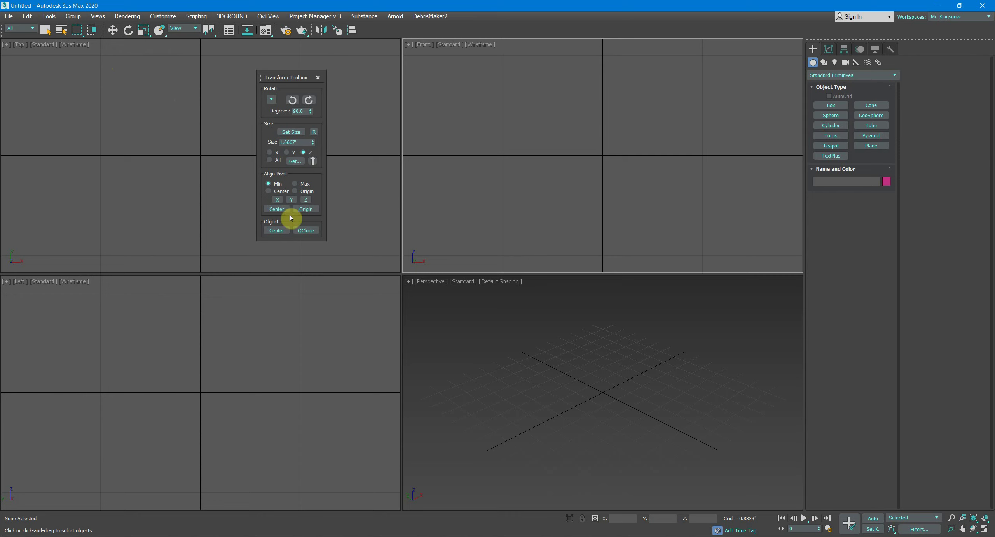
pyautogui.click(318, 77)
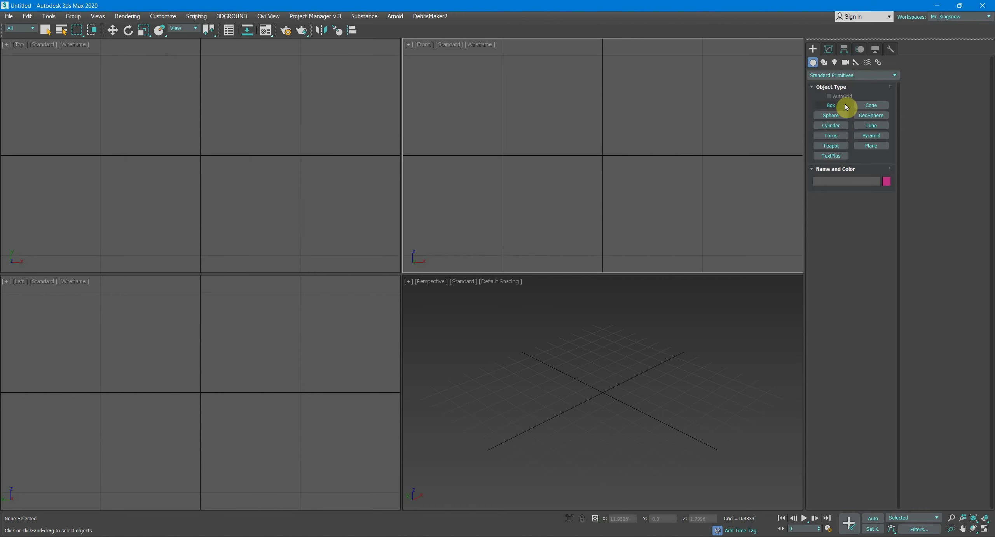
# Create a green slab box and a teapot, scaling the teapot up to about 257%
pyautogui.click(829, 107)
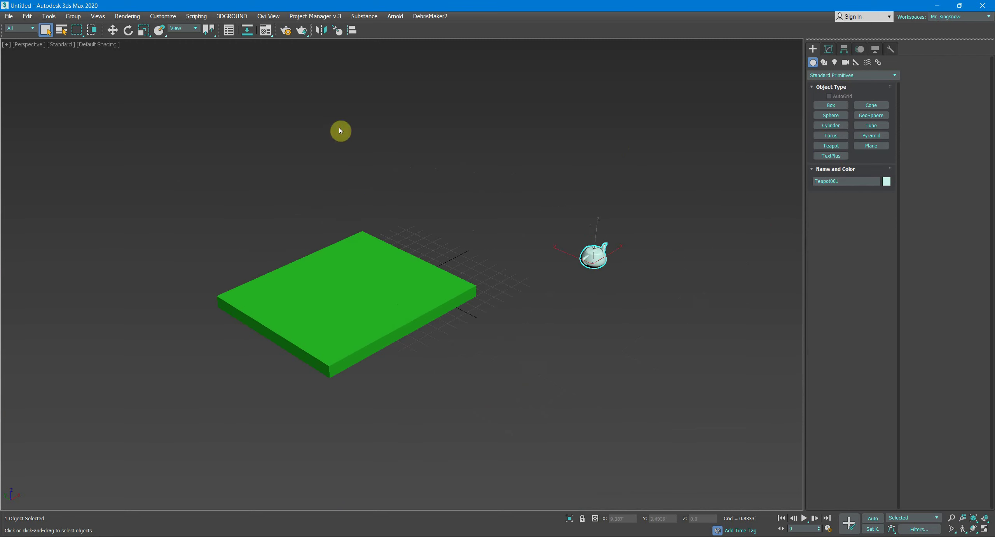
pyautogui.click(481, 125)
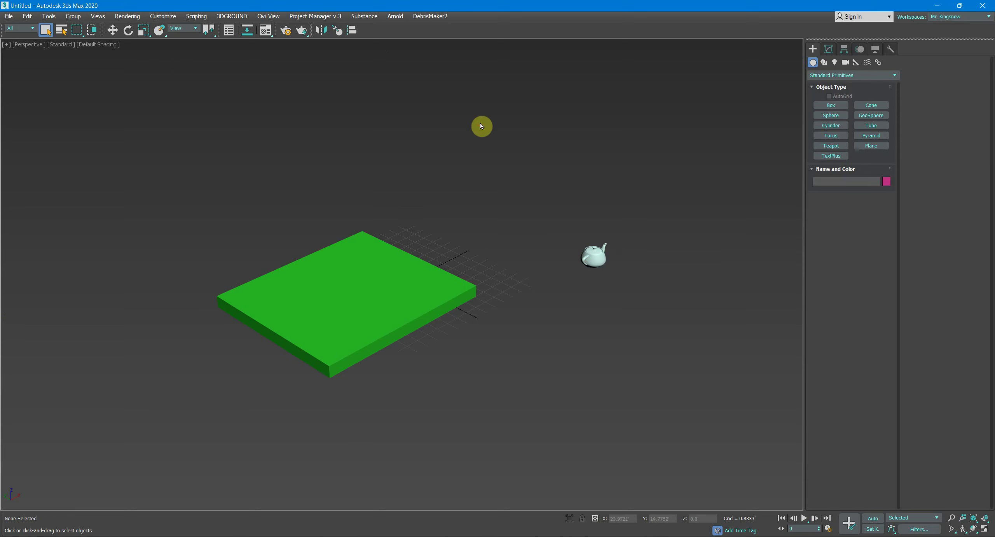
pyautogui.click(592, 255)
pyautogui.scroll(3, 592, 255)
pyautogui.scroll(3, 592, 255)
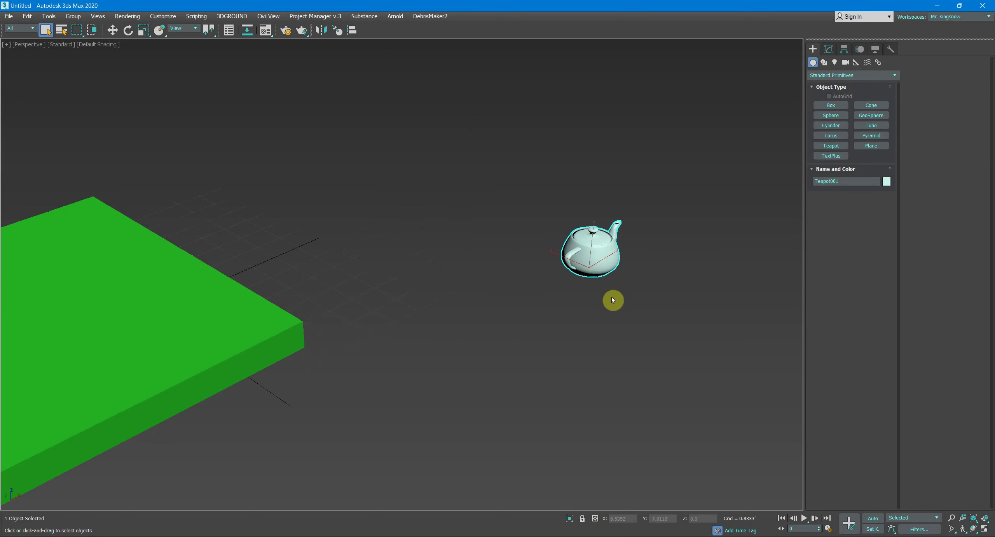
pyautogui.press('r')
pyautogui.moveTo(589, 263); pyautogui.dragTo(637, 206)
pyautogui.scroll(-5, 622, 212)
pyautogui.moveTo(591, 251); pyautogui.dragTo(554, 271, button='middle')
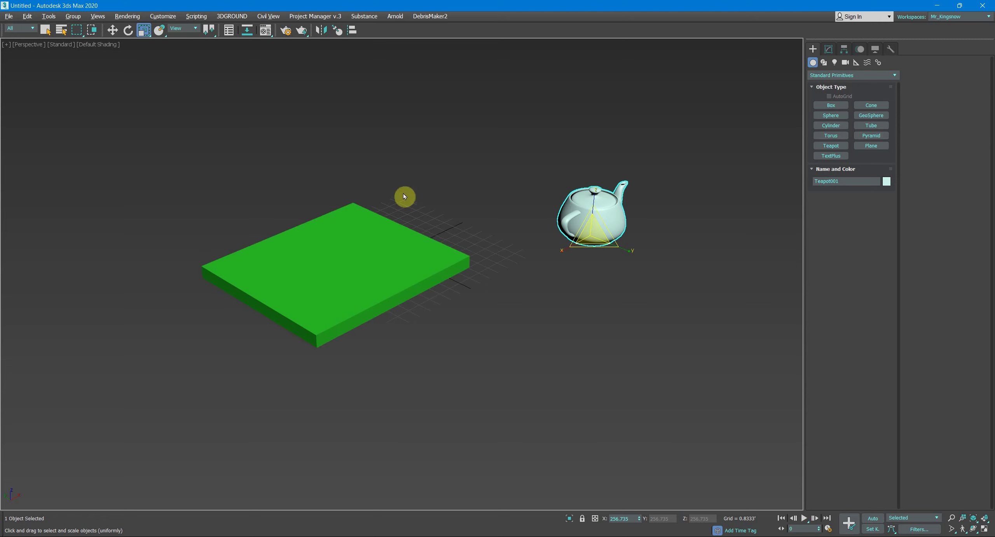
# Place the teapot on top of the green box with Select and Place, then move it aside
pyautogui.press('w')
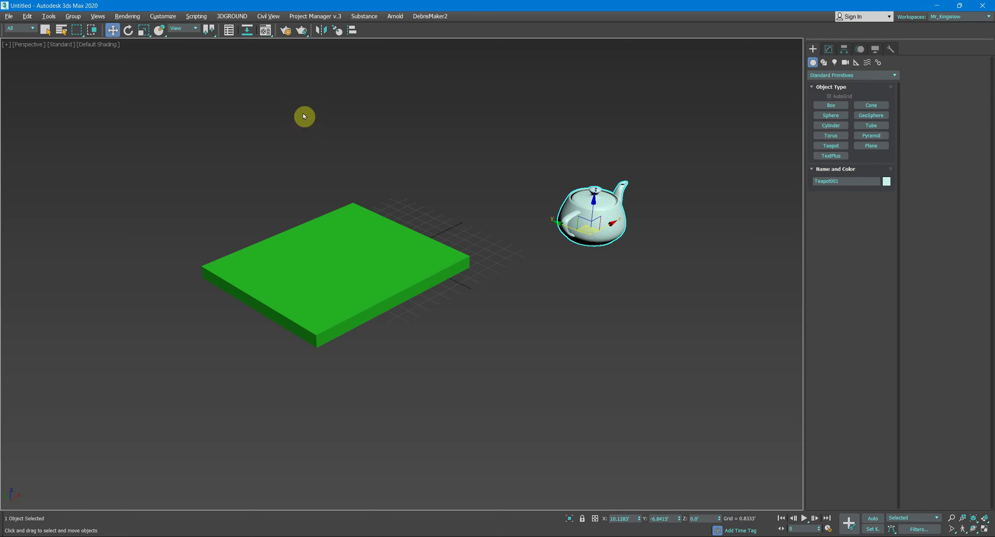
pyautogui.click(159, 32)
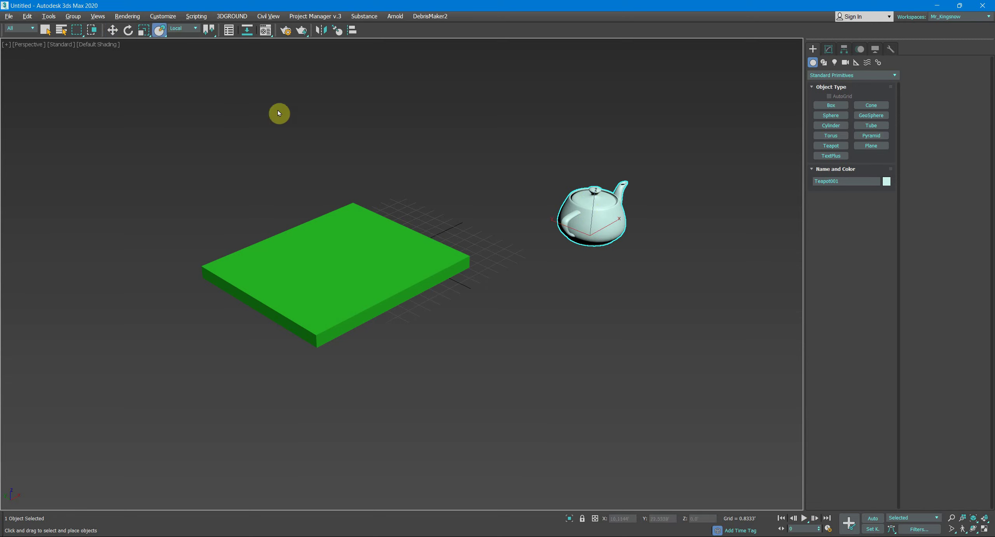
pyautogui.moveTo(575, 226)
pyautogui.mouseDown()
pyautogui.moveTo(442, 245)
pyautogui.moveTo(389, 282)
pyautogui.moveTo(405, 307)
pyautogui.moveTo(437, 255)
pyautogui.moveTo(317, 249)
pyautogui.moveTo(285, 290)
pyautogui.moveTo(323, 229)
pyautogui.moveTo(305, 286)
pyautogui.moveTo(393, 252)
pyautogui.moveTo(345, 271)
pyautogui.moveTo(369, 236)
pyautogui.moveTo(366, 257)
pyautogui.mouseUp()
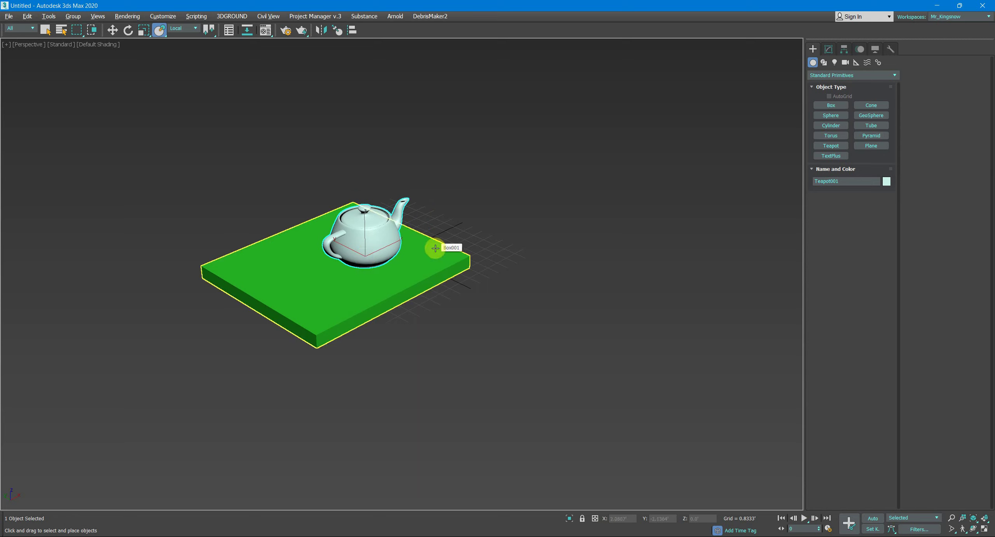
pyautogui.moveTo(436, 248); pyautogui.dragTo(591, 233)
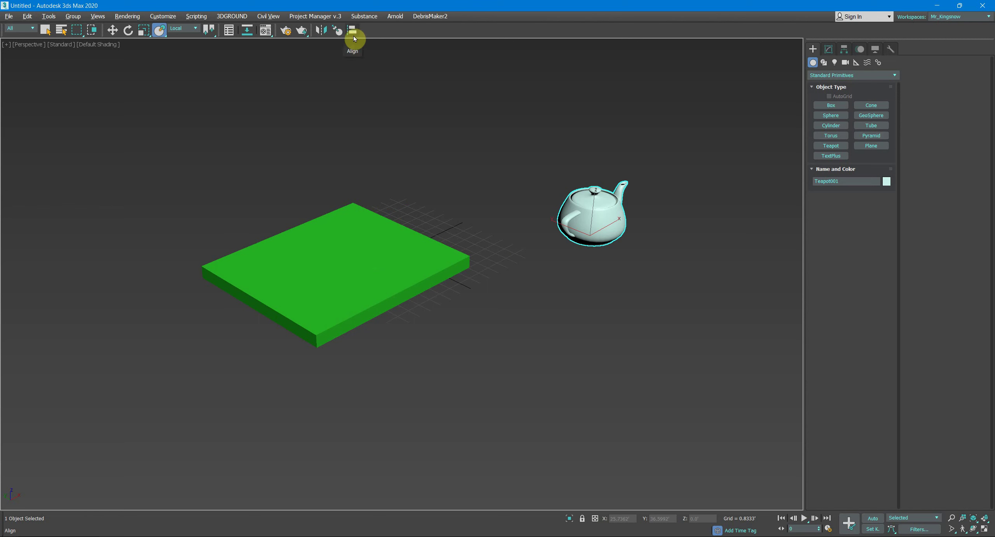
# Try aligning the teapot to the green box on various axes, then cancel the alignment
pyautogui.click(352, 30)
pyautogui.click(333, 247)
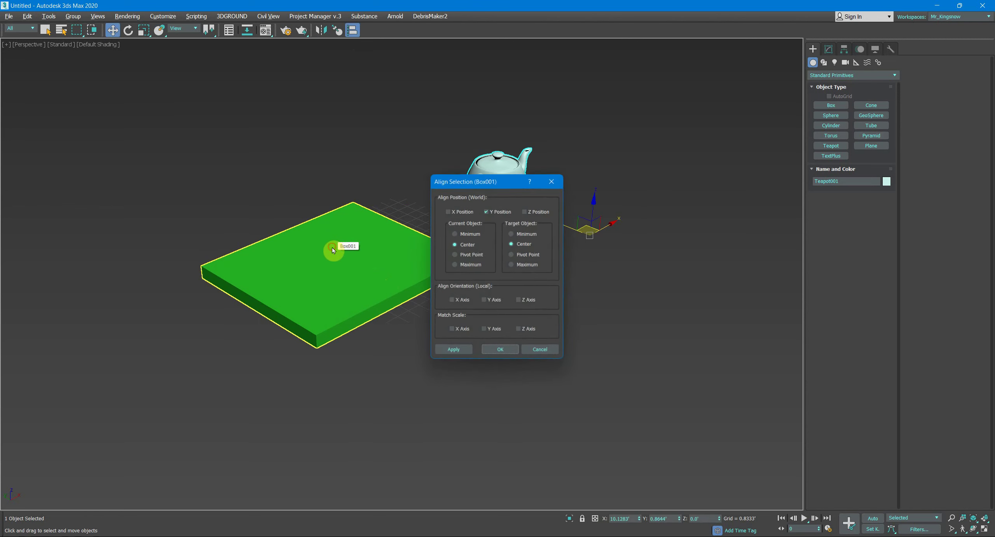
pyautogui.moveTo(455, 187); pyautogui.dragTo(671, 88)
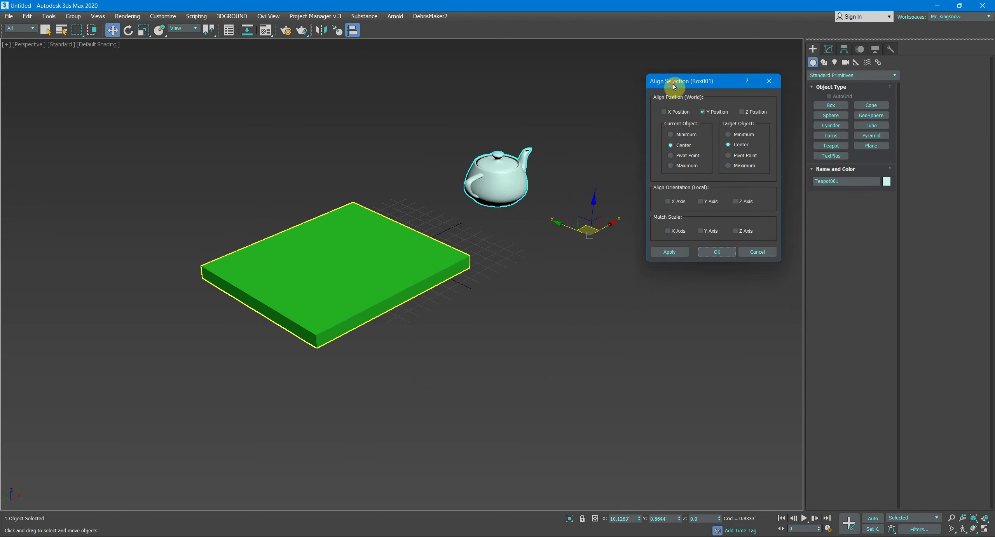
pyautogui.click(664, 111)
pyautogui.click(703, 111)
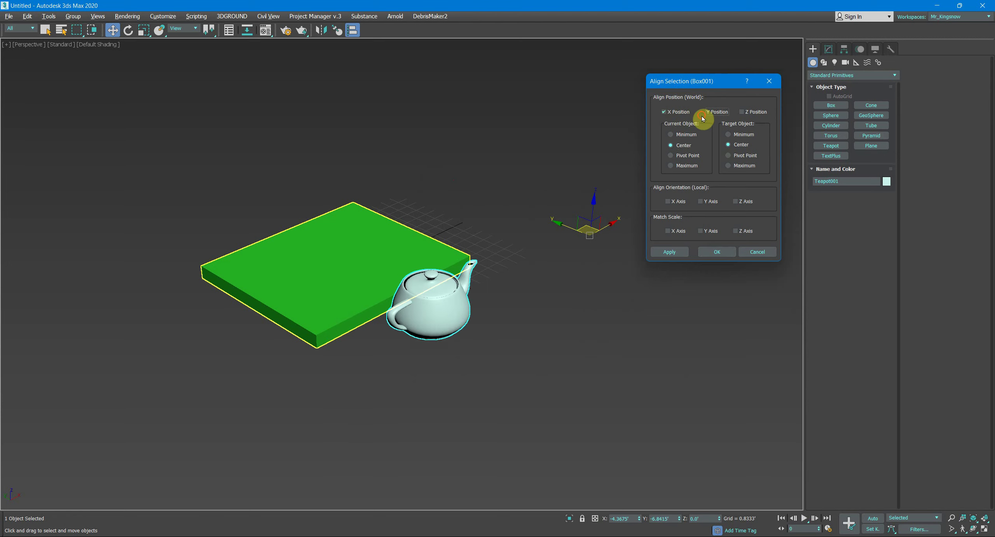
pyautogui.click(741, 112)
pyautogui.click(741, 112)
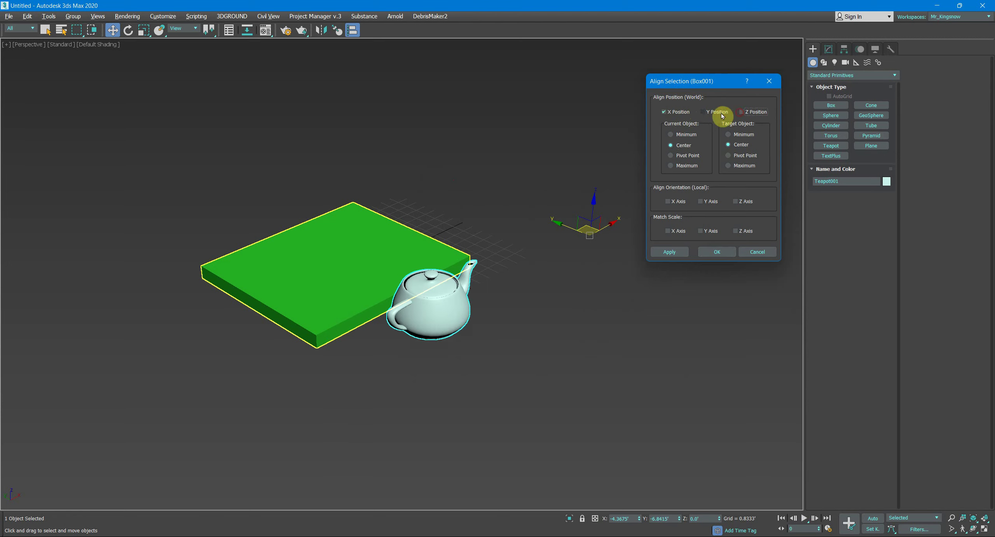
pyautogui.click(687, 114)
pyautogui.click(717, 112)
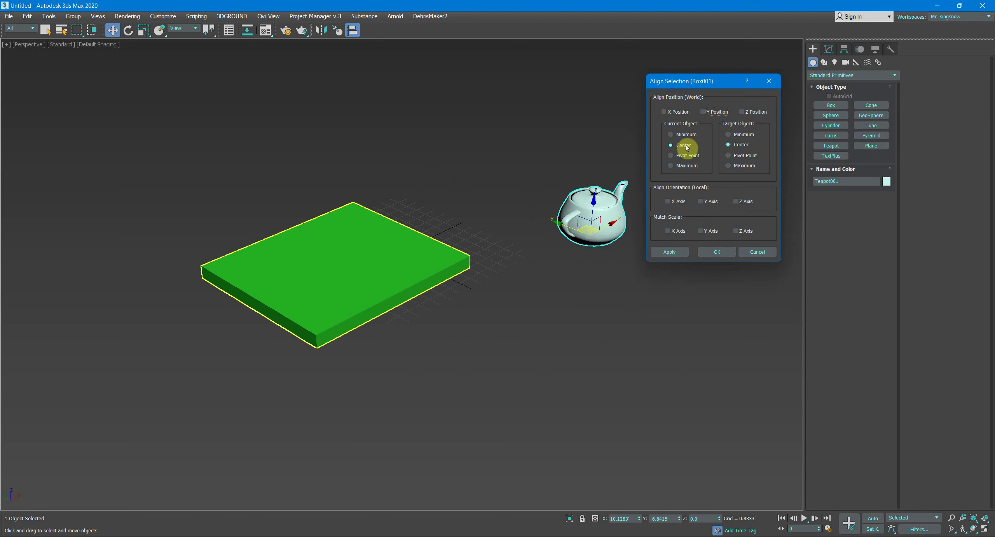
pyautogui.click(769, 81)
# Delete the teapot and draw a tall cylinder beside the green box
pyautogui.moveTo(586, 219); pyautogui.dragTo(595, 218, button='middle')
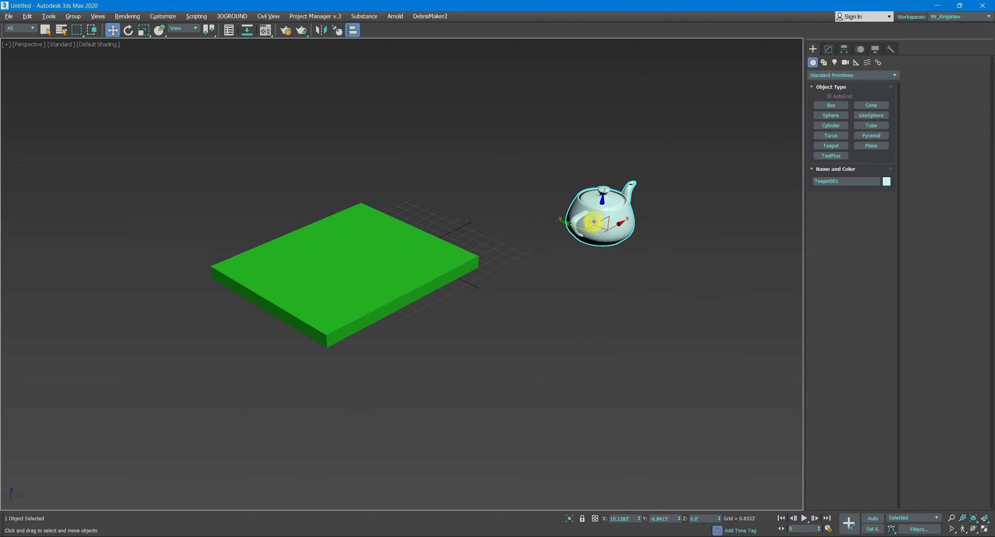
pyautogui.press('Delete')
pyautogui.click(838, 127)
pyautogui.moveTo(527, 245); pyautogui.dragTo(558, 245)
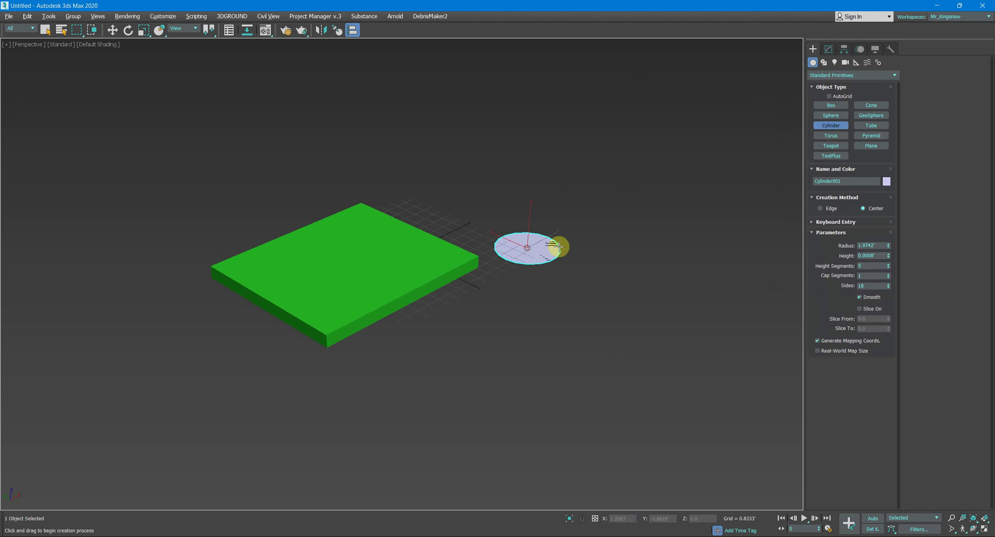
pyautogui.click(565, 138)
pyautogui.moveTo(306, 256); pyautogui.dragTo(373, 293, button='middle')
pyautogui.press('q')
pyautogui.moveTo(417, 255); pyautogui.dragTo(462, 257, button='middle')
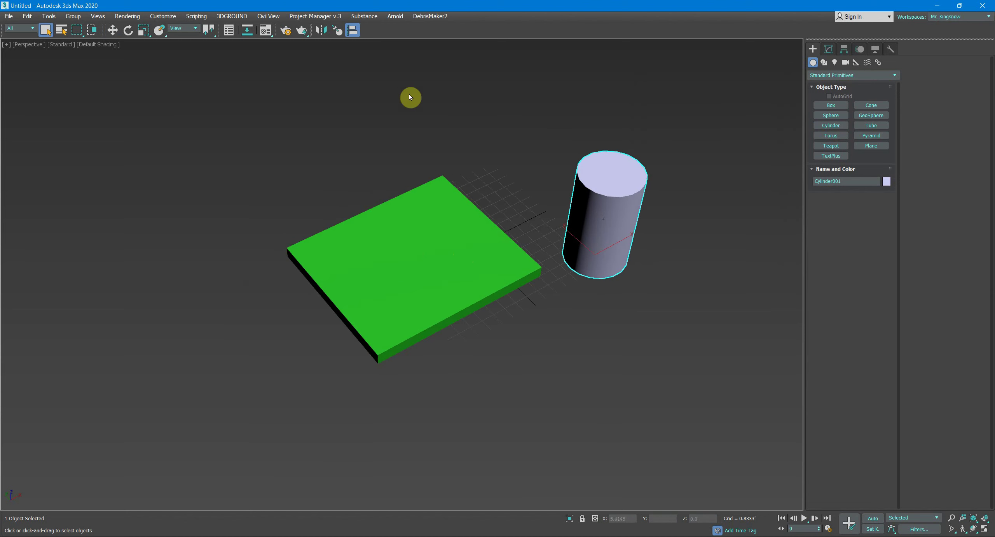
# Centre the cylinder on the green box in X, Y and Z Position, Center to Center
pyautogui.click(352, 31)
pyautogui.click(414, 240)
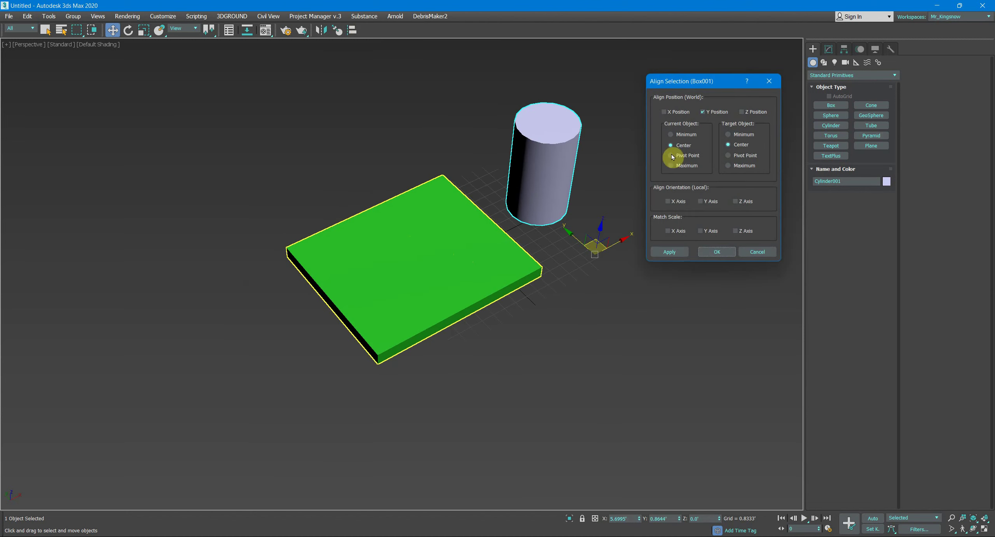
pyautogui.click(664, 111)
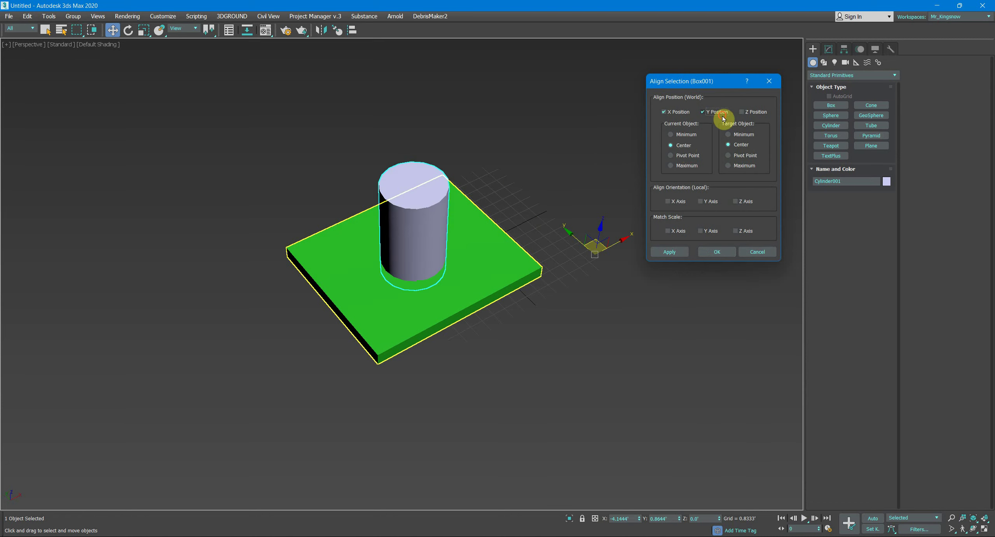
pyautogui.click(742, 111)
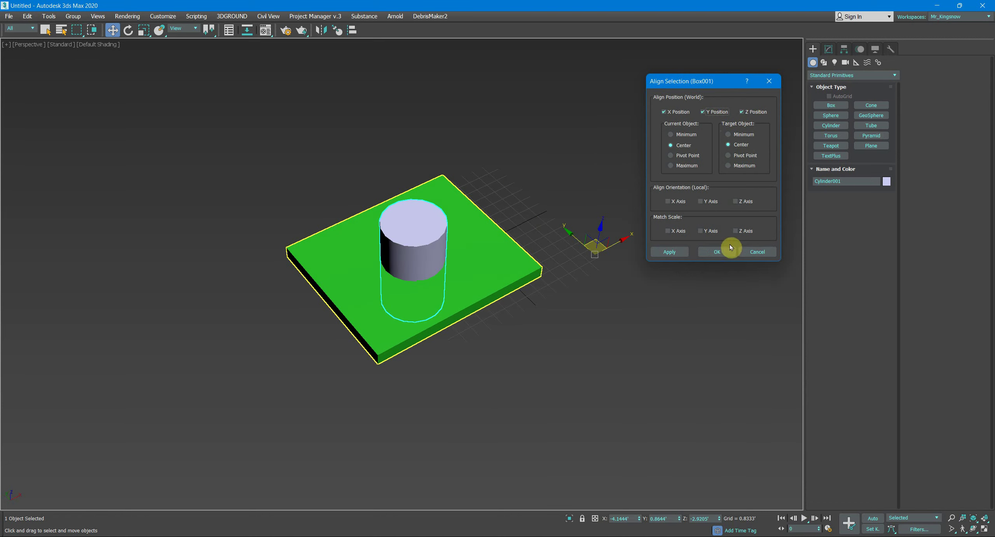
pyautogui.click(717, 252)
pyautogui.moveTo(583, 253)
pyautogui.keyDown('alt'); pyautogui.mouseDown(button='middle')
pyautogui.moveTo(509, 237)
pyautogui.moveTo(498, 213)
pyautogui.moveTo(517, 242)
pyautogui.moveTo(473, 246)
pyautogui.mouseUp(button='middle'); pyautogui.keyUp('alt')
pyautogui.click(496, 250)
pyautogui.scroll(5, 496, 251)
pyautogui.press('q')
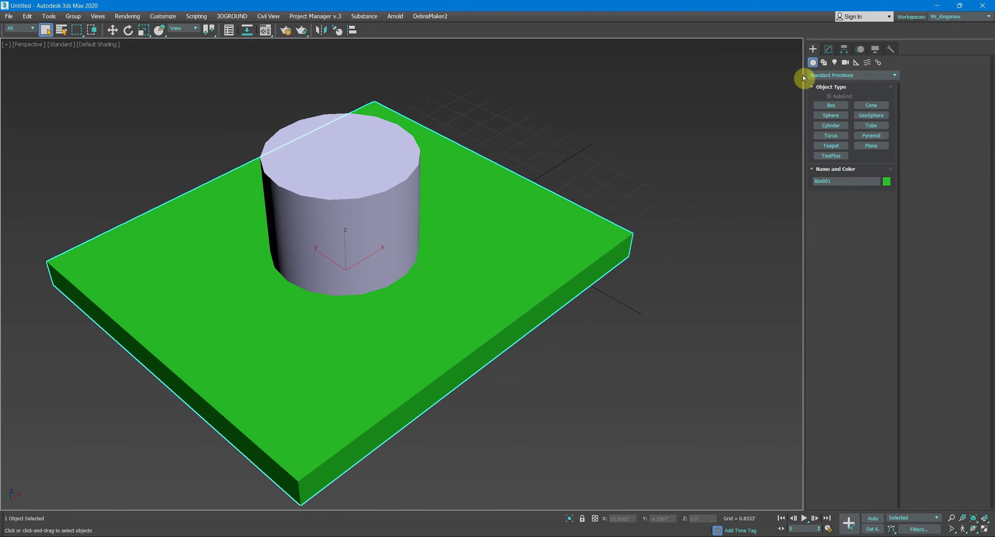
pyautogui.click(821, 75)
pyautogui.click(829, 103)
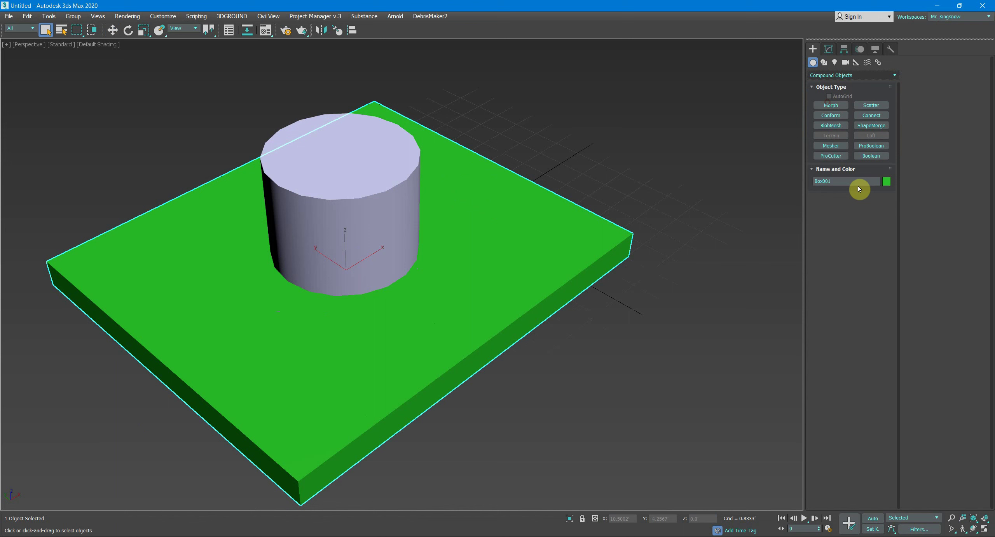
pyautogui.click(870, 145)
pyautogui.click(840, 207)
pyautogui.click(351, 231)
pyautogui.click(584, 109)
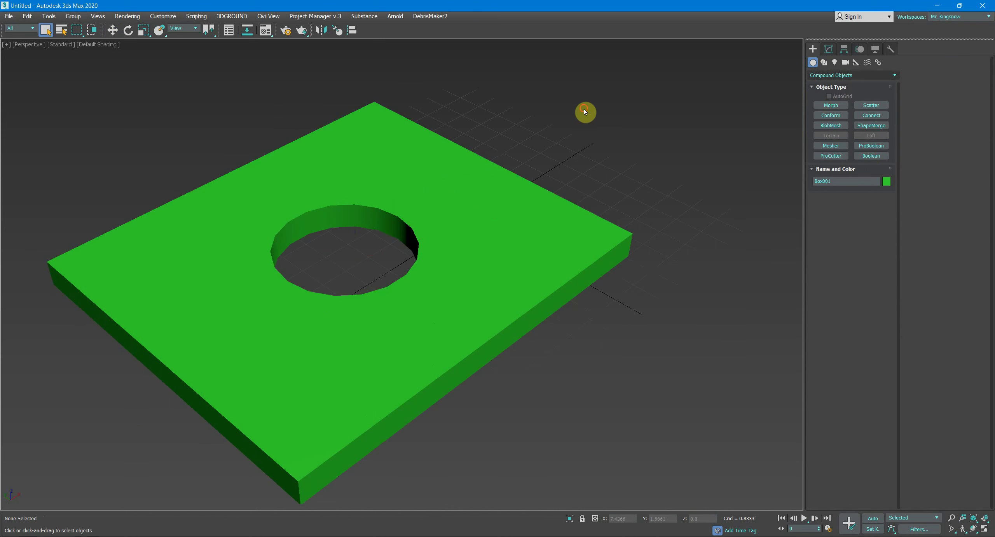
pyautogui.moveTo(559, 166)
pyautogui.keyDown('alt'); pyautogui.mouseDown(button='middle')
pyautogui.moveTo(545, 171)
pyautogui.moveTo(517, 238)
pyautogui.mouseUp(button='middle'); pyautogui.keyUp('alt')
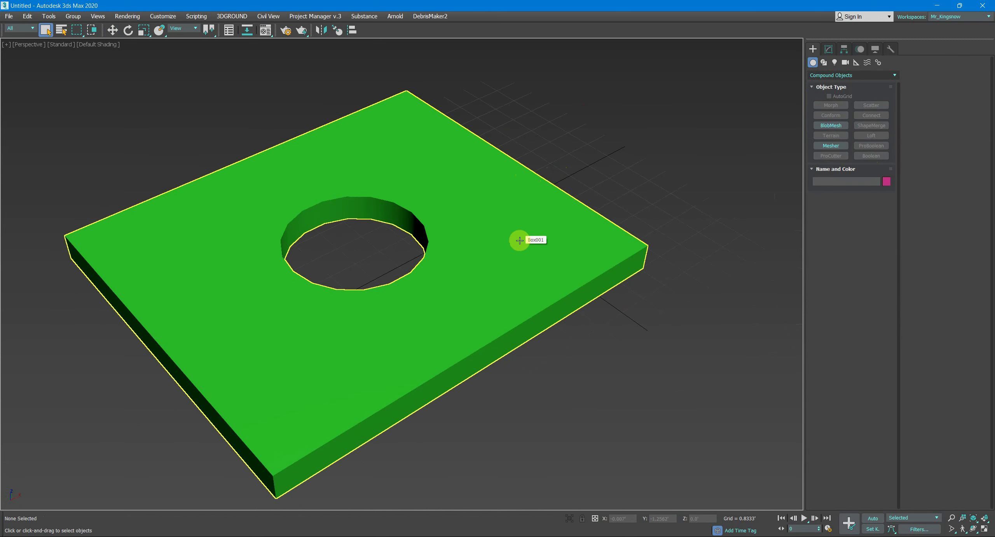
pyautogui.click(519, 241)
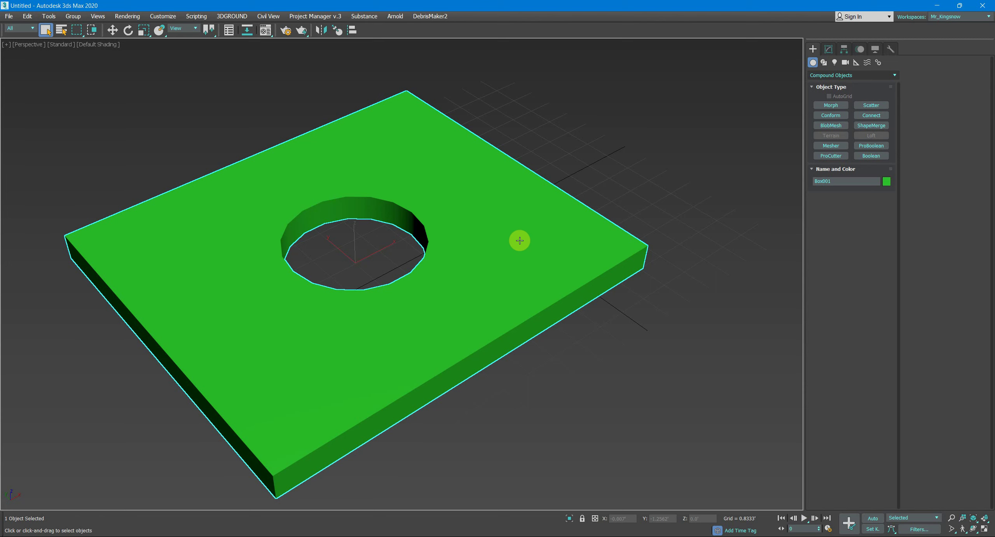
pyautogui.moveTo(511, 221); pyautogui.dragTo(538, 229, button='middle')
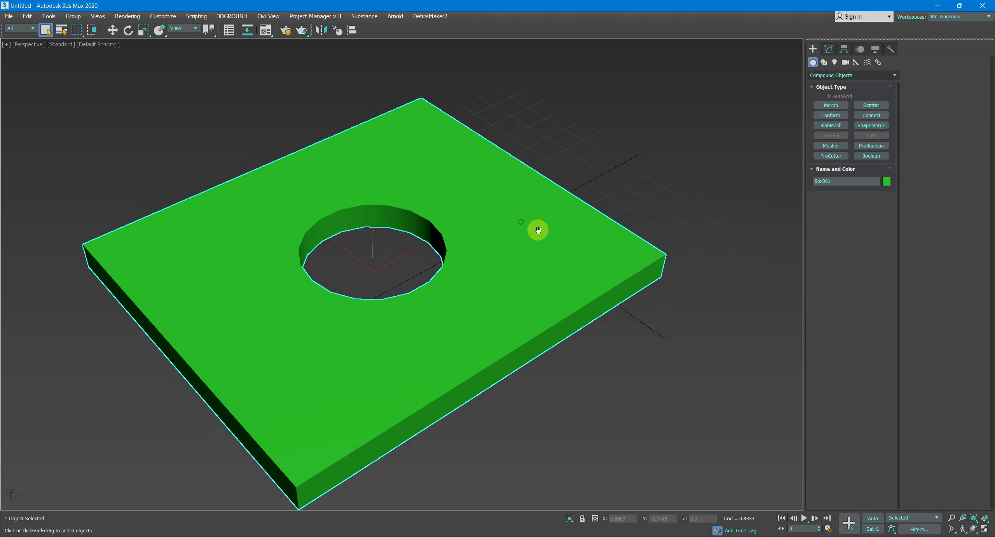
pyautogui.press('F4')
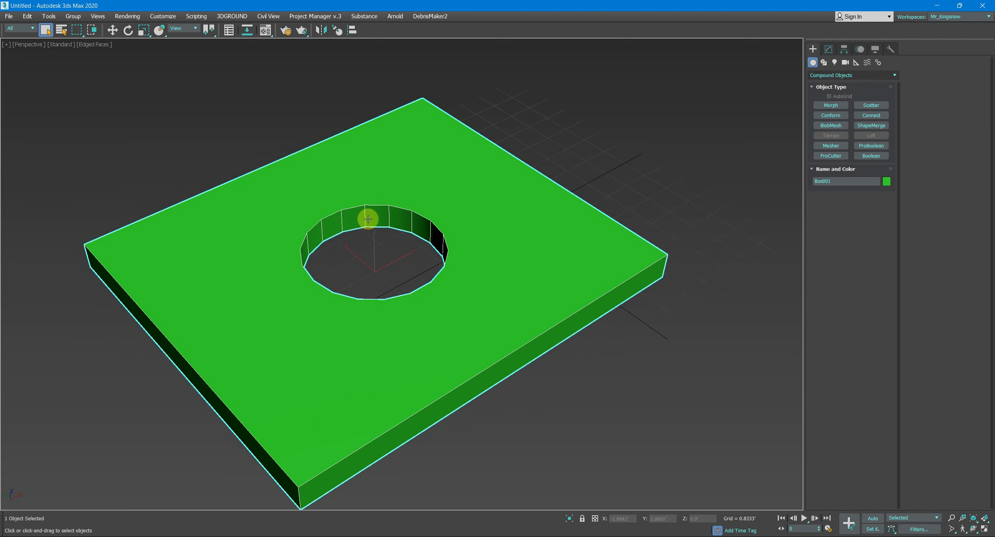
pyautogui.scroll(-5, 451, 221)
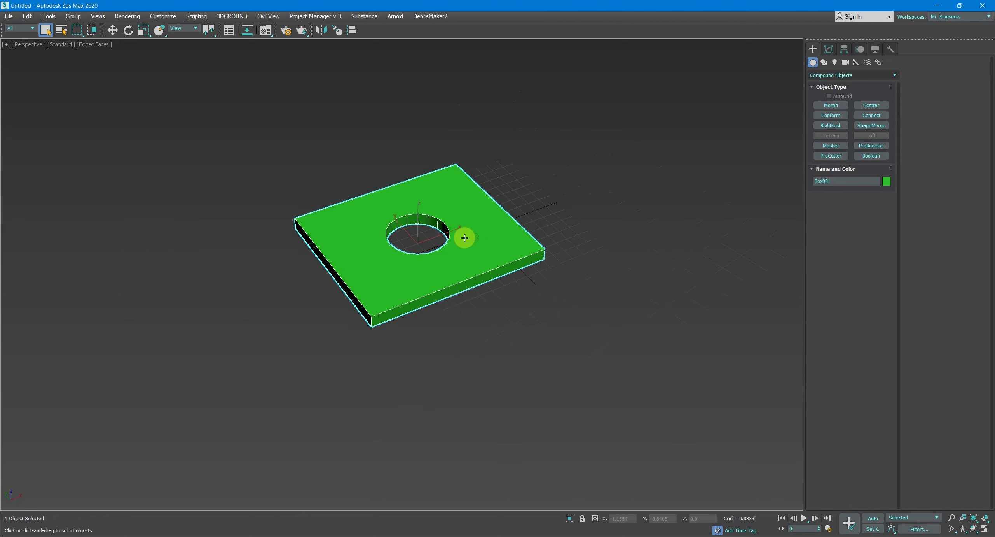
pyautogui.scroll(3, 438, 248)
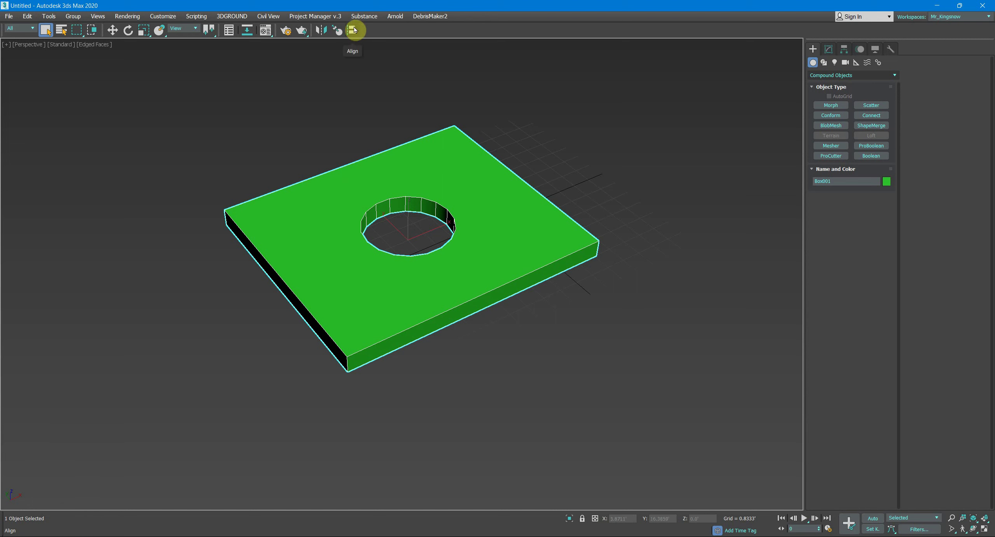
# Create a teapot right of the slab and try Align position axes against the slab
pyautogui.click(822, 147)
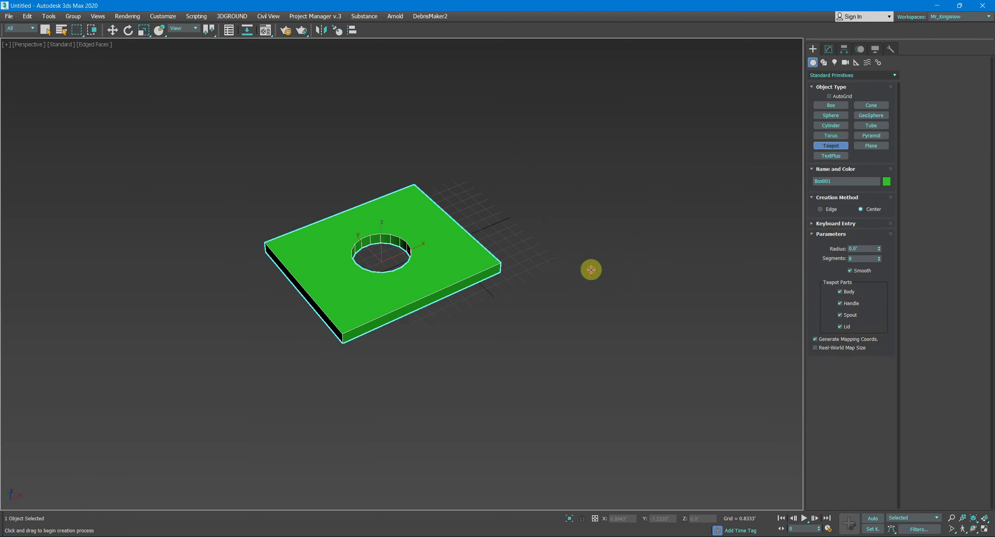
pyautogui.moveTo(591, 268); pyautogui.dragTo(645, 231)
pyautogui.rightClick(645, 231)
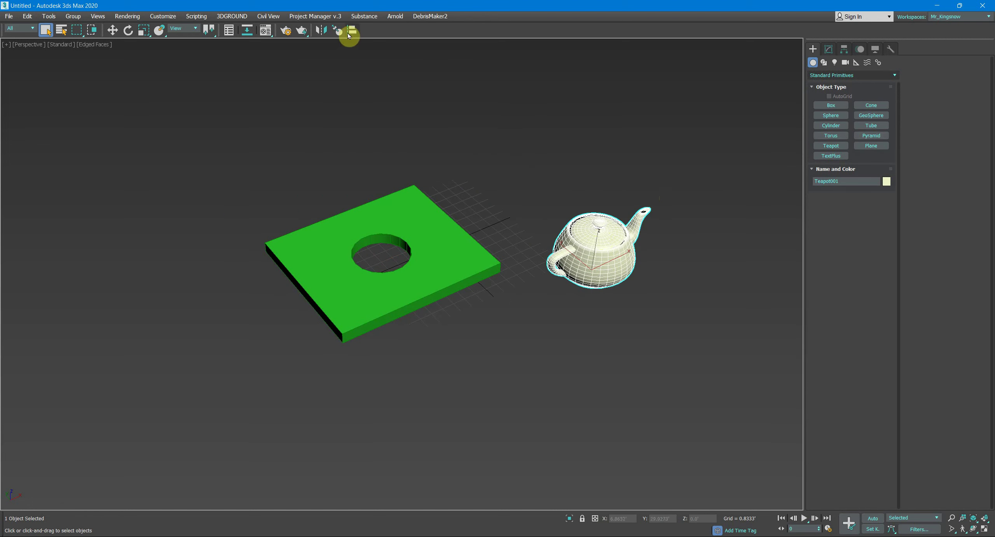
pyautogui.click(352, 30)
pyautogui.click(405, 185)
pyautogui.click(665, 112)
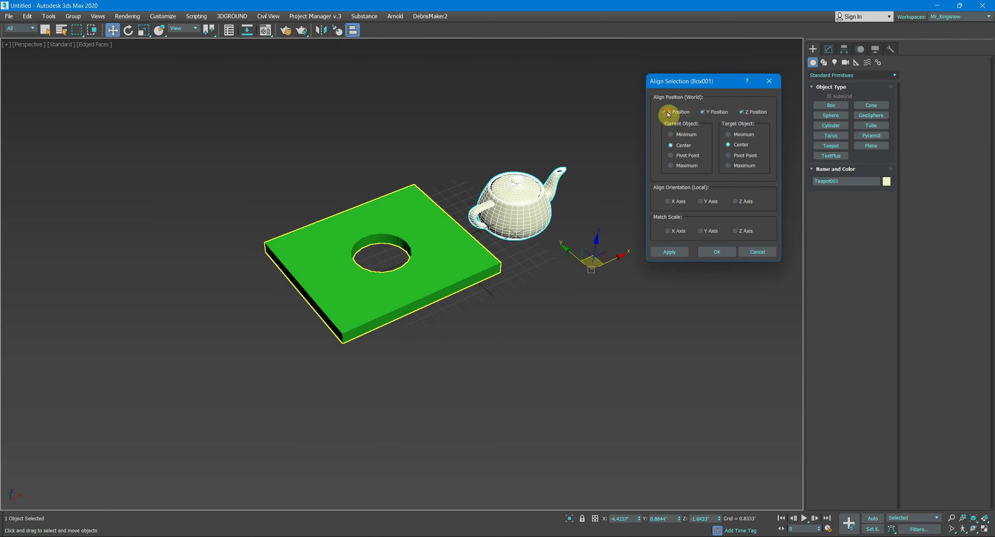
pyautogui.click(706, 116)
pyautogui.click(742, 111)
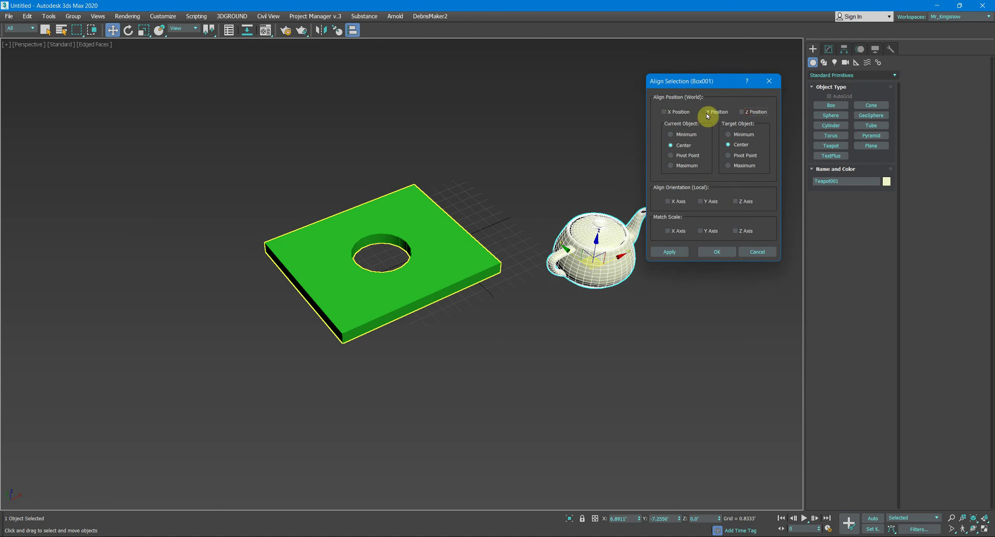
pyautogui.click(666, 112)
pyautogui.click(703, 111)
pyautogui.click(681, 112)
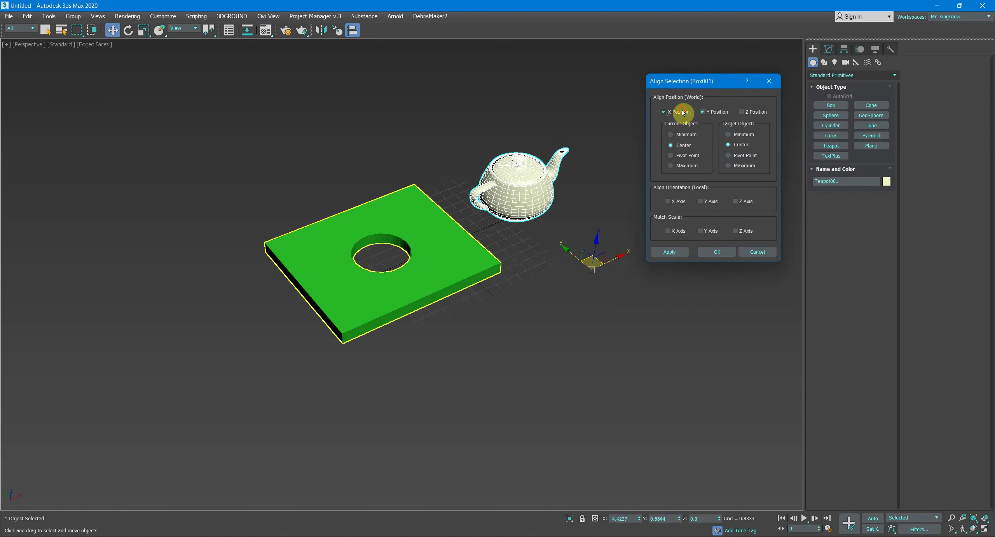
# Experiment with minimum, maximum, pivot and centre alignment options, then cancel the alignment
pyautogui.click(672, 137)
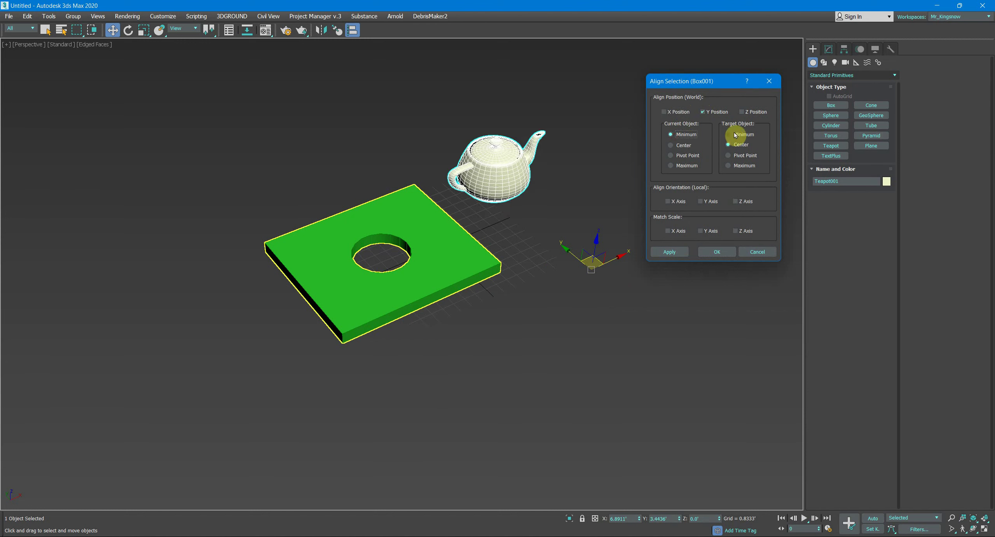
pyautogui.click(733, 134)
pyautogui.click(684, 165)
pyautogui.click(742, 155)
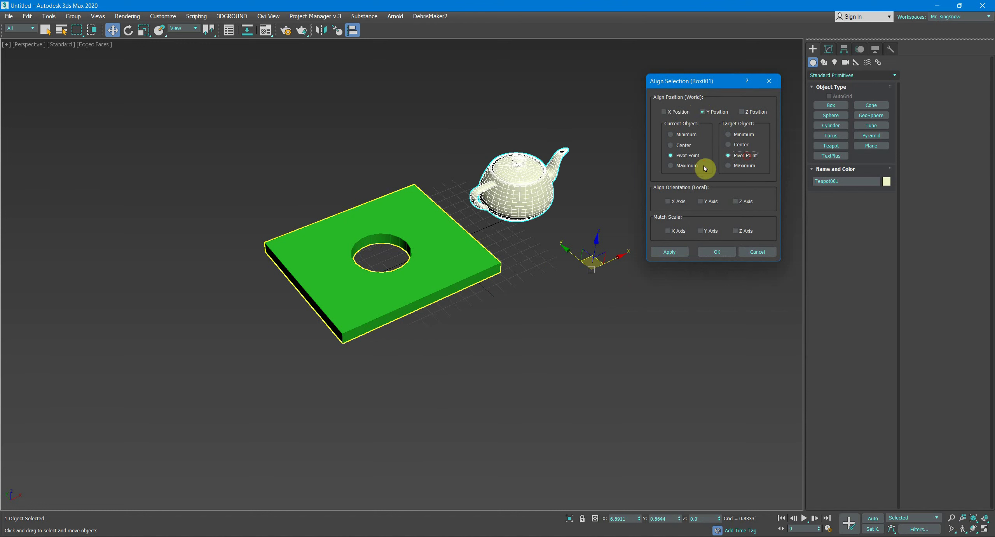
pyautogui.click(728, 166)
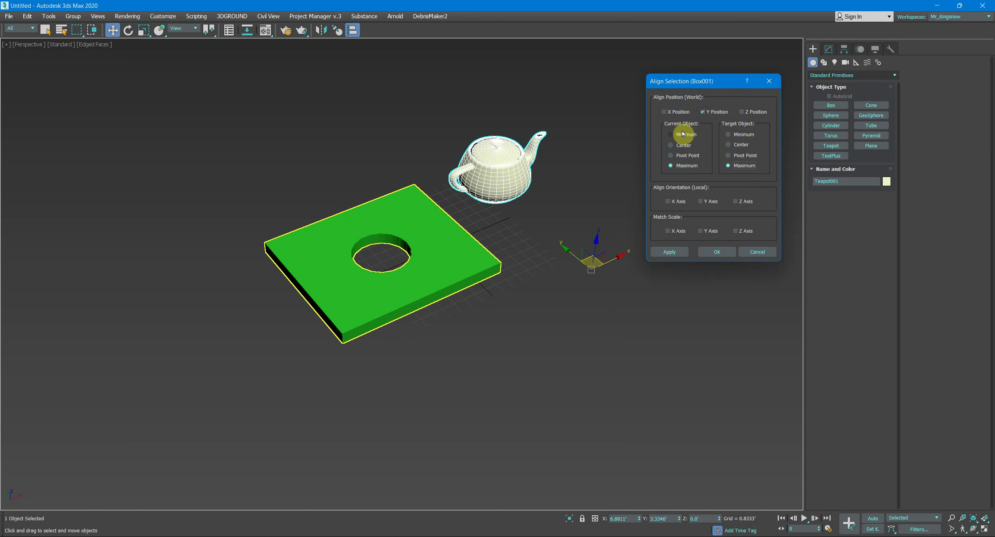
pyautogui.click(690, 146)
pyautogui.click(729, 145)
pyautogui.click(676, 201)
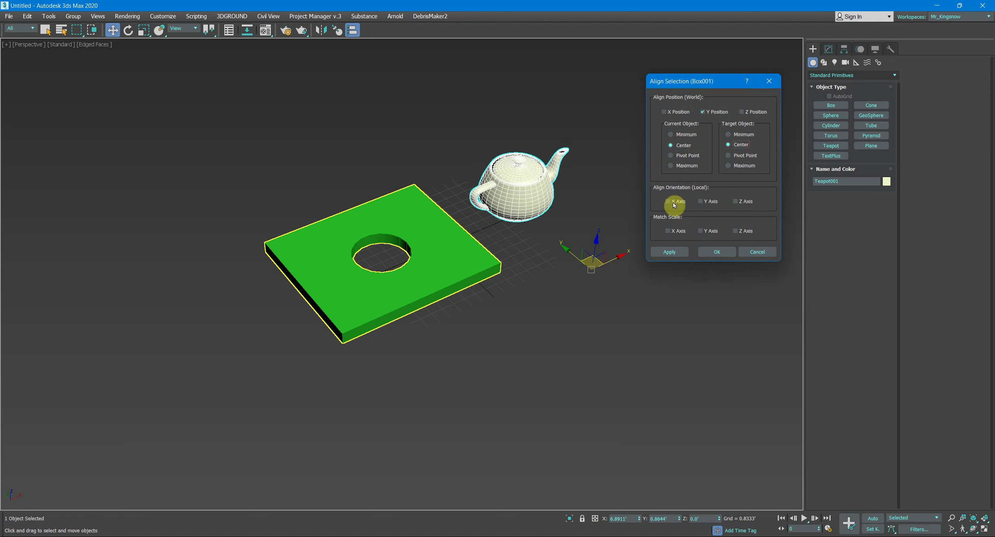
pyautogui.click(676, 202)
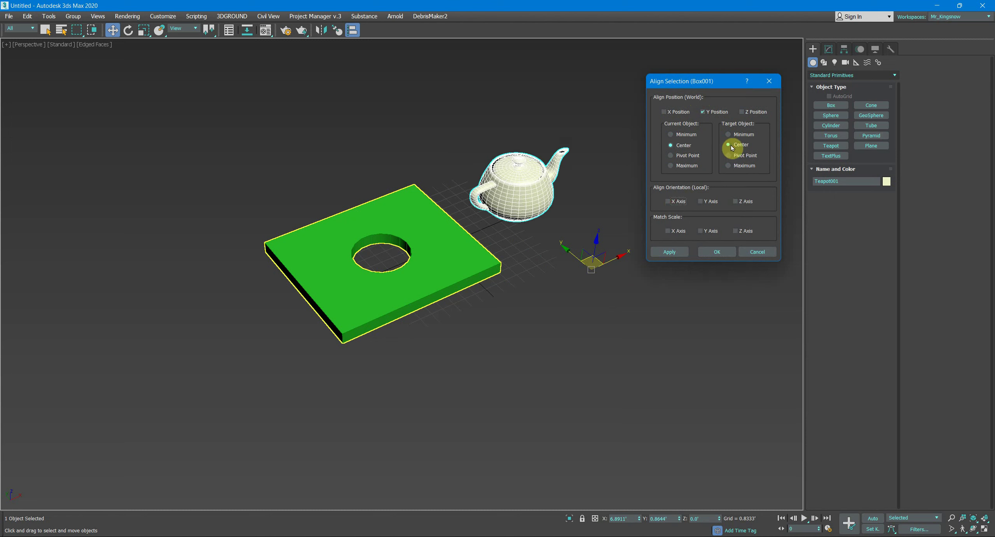
pyautogui.click(703, 111)
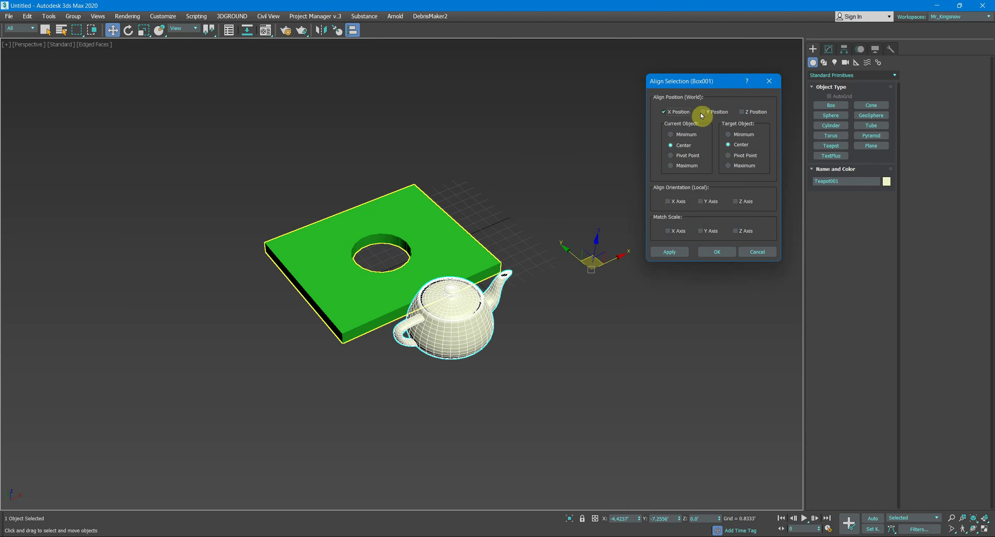
pyautogui.click(743, 113)
pyautogui.click(720, 112)
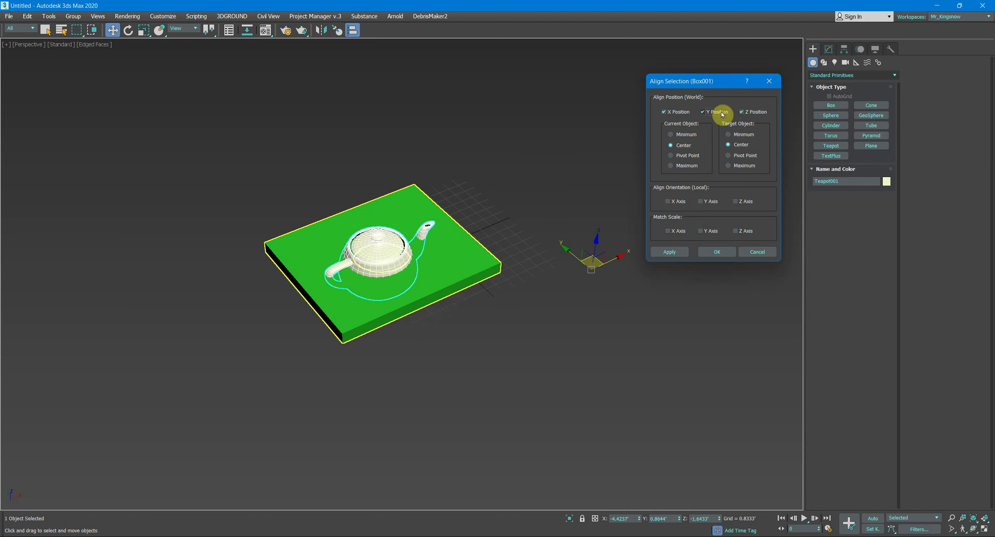
pyautogui.click(763, 251)
# Move the teapot onto the top of the slab, then undo the move
pyautogui.click(572, 249)
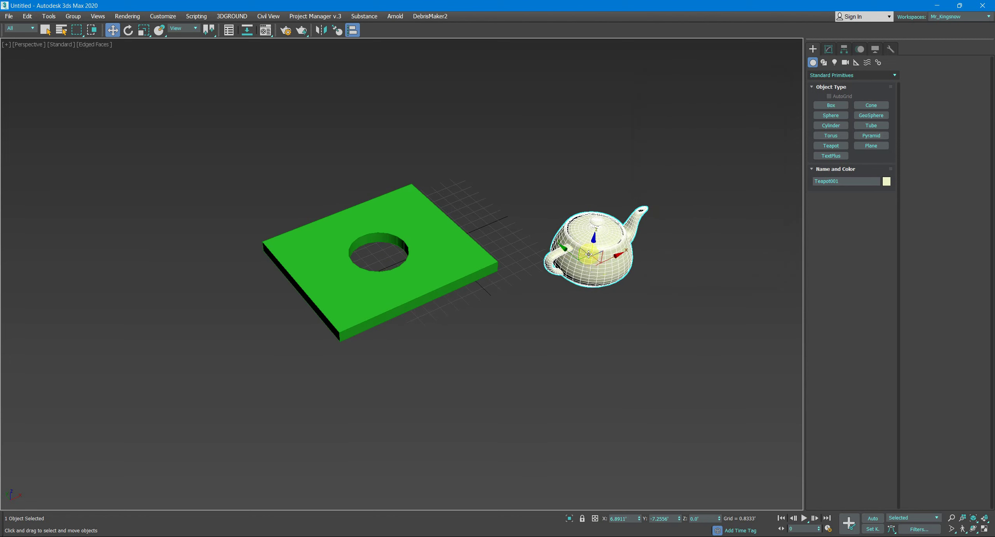
pyautogui.moveTo(584, 255); pyautogui.dragTo(373, 246)
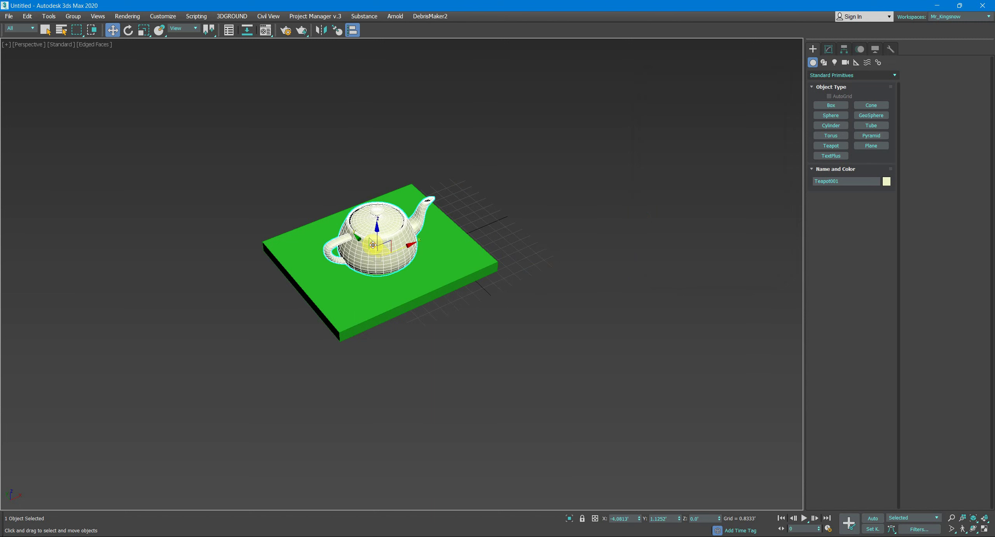
pyautogui.hotkey('ctrl', 'z')
# Pan across the scene to bring the magenta wall with its fixed window into view
pyautogui.moveTo(413, 166); pyautogui.dragTo(385, 170, button='middle')
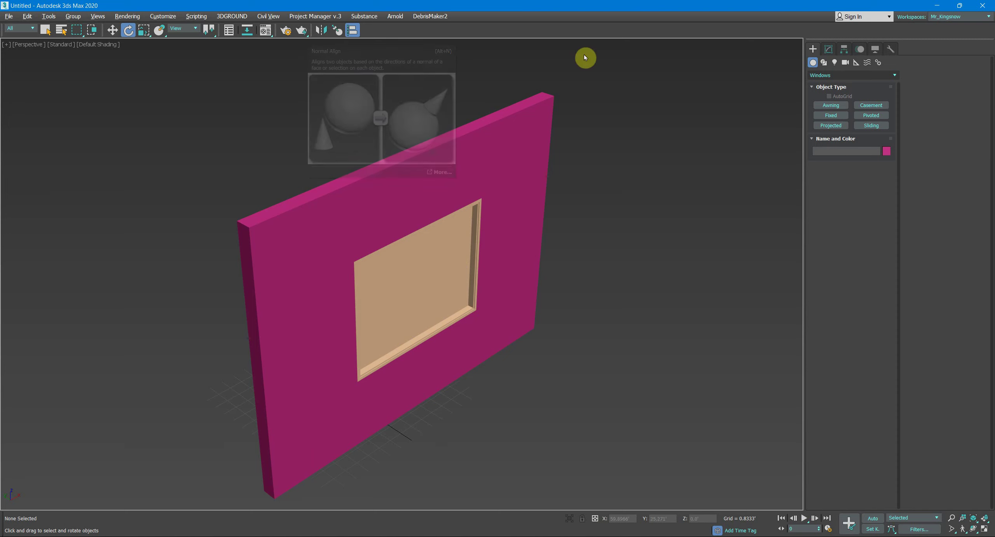
# Move FixedWindow001 out of the opening to the right of the wall, turned to -30°
pyautogui.click(428, 290)
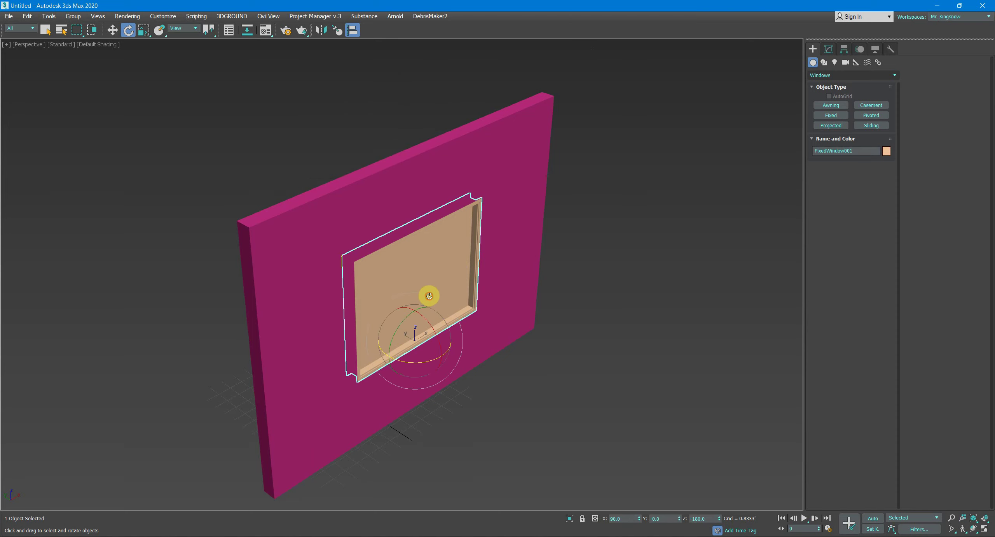
pyautogui.moveTo(429, 291); pyautogui.dragTo(409, 251, button='middle')
pyautogui.moveTo(408, 321)
pyautogui.mouseDown()
pyautogui.moveTo(428, 290)
pyautogui.moveTo(844, 193)
pyautogui.moveTo(438, 247)
pyautogui.mouseUp()
pyautogui.press('w')
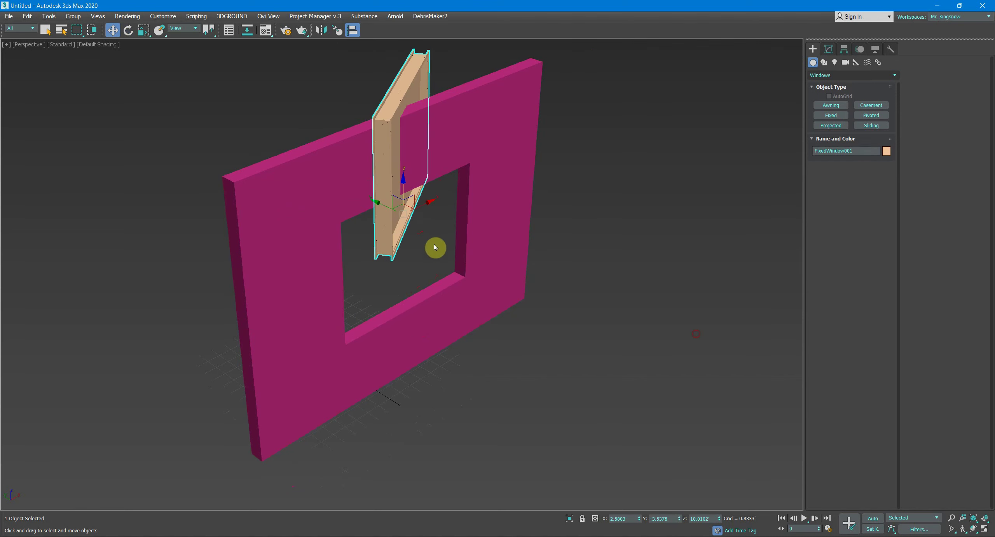
pyautogui.moveTo(406, 205); pyautogui.dragTo(688, 149)
pyautogui.moveTo(689, 149)
pyautogui.keyDown('alt'); pyautogui.mouseDown(button='middle')
pyautogui.moveTo(634, 229)
pyautogui.moveTo(594, 229)
pyautogui.moveTo(644, 249)
pyautogui.mouseUp(button='middle'); pyautogui.keyUp('alt')
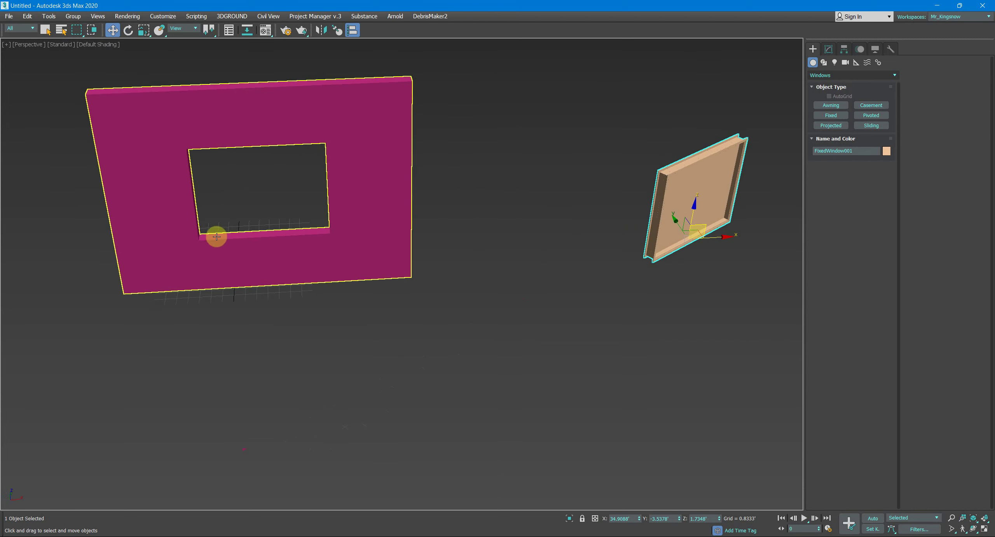
pyautogui.moveTo(237, 242)
pyautogui.mouseDown(button='middle')
pyautogui.moveTo(385, 308)
pyautogui.moveTo(371, 309)
pyautogui.moveTo(401, 311)
pyautogui.moveTo(403, 334)
pyautogui.mouseUp(button='middle')
pyautogui.press('e')
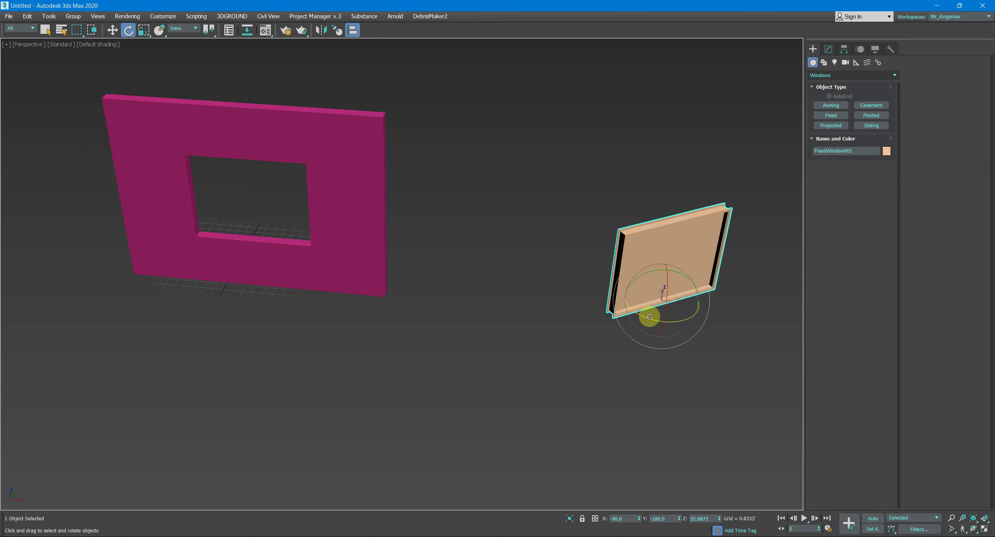
pyautogui.moveTo(650, 314)
pyautogui.mouseDown()
pyautogui.moveTo(629, 312)
pyautogui.moveTo(677, 319)
pyautogui.moveTo(593, 309)
pyautogui.moveTo(654, 308)
pyautogui.mouseUp()
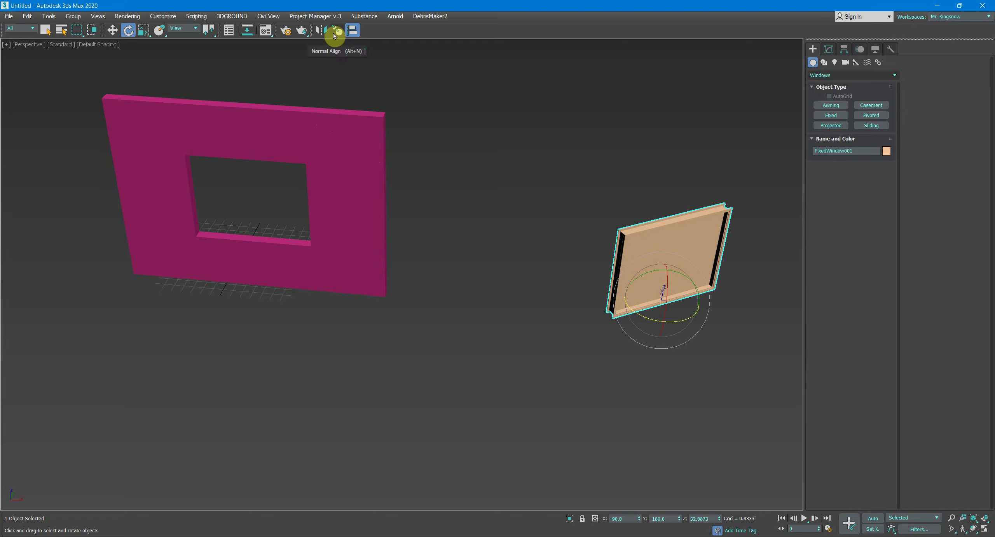
# Normal-align the window's side face to the wall's face with Alt+N
pyautogui.click(334, 32)
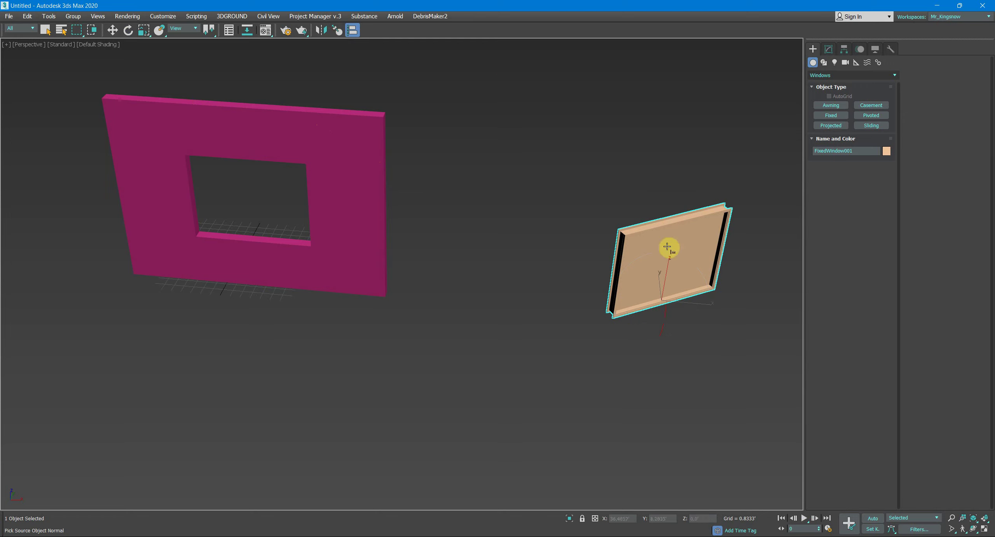
pyautogui.click(617, 272)
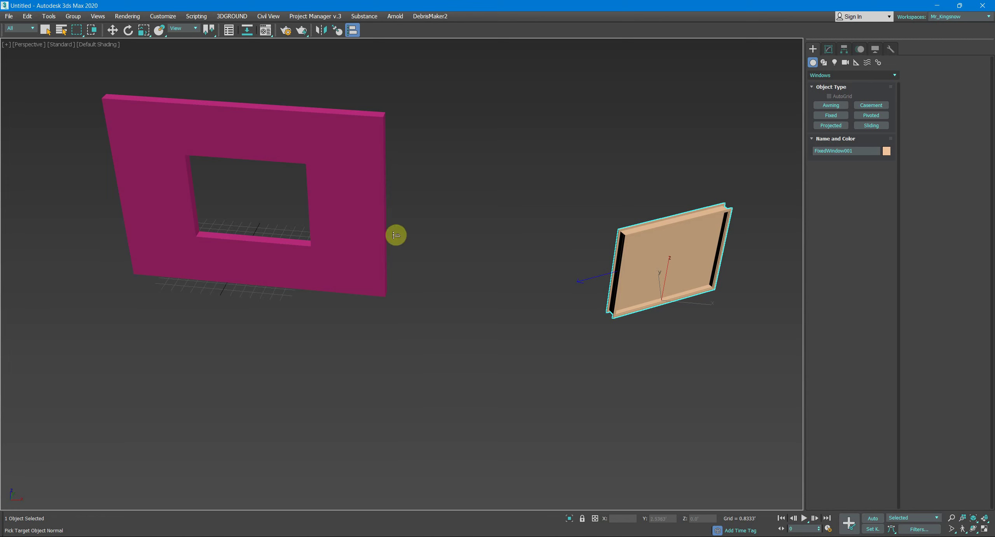
pyautogui.moveTo(184, 196); pyautogui.dragTo(195, 199)
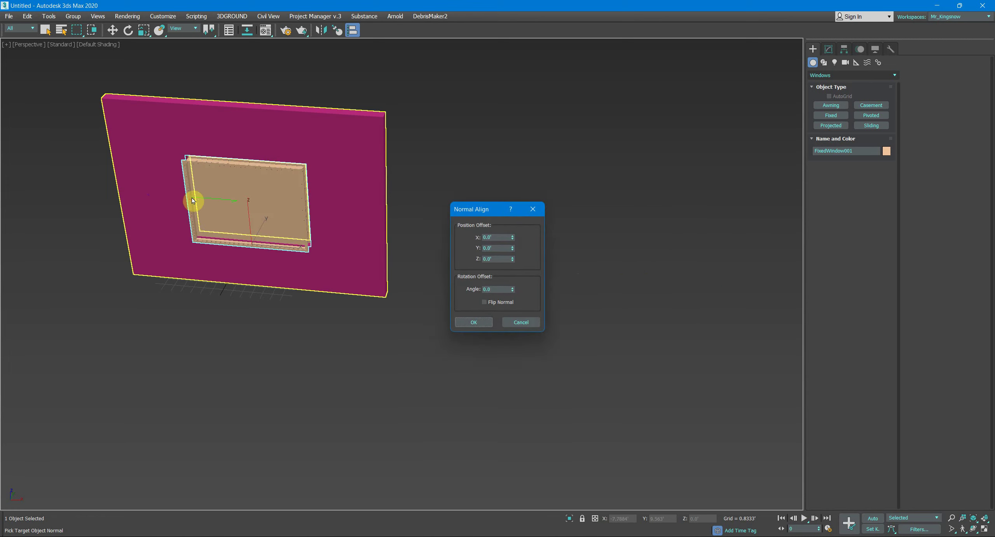
pyautogui.click(475, 322)
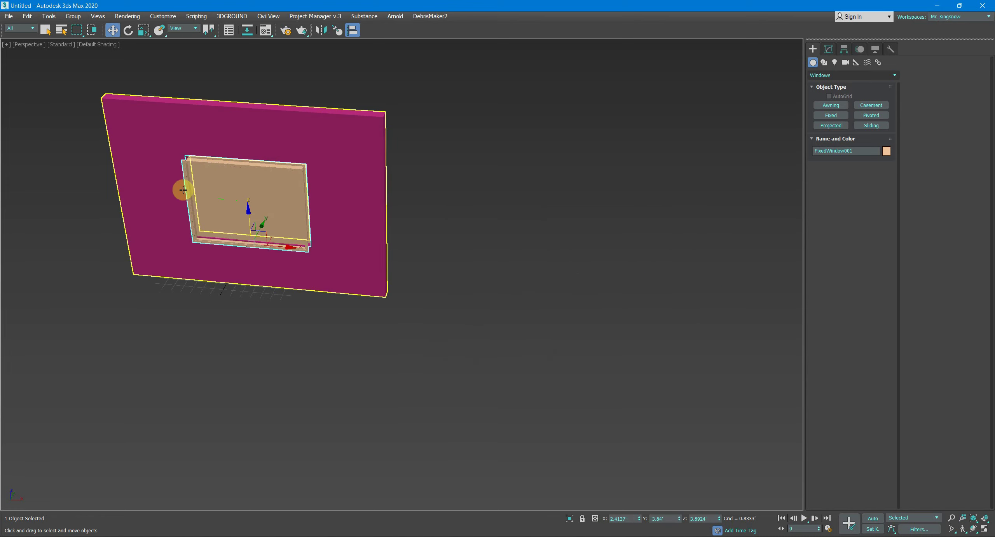
# Vertex-snap the window's corner into the opening's corner, then orbit to the wall's other side
pyautogui.keyDown('alt'); pyautogui.moveTo(185, 189); pyautogui.dragTo(206, 184, button='middle'); pyautogui.keyUp('alt')
pyautogui.scroll(8, 206, 184)
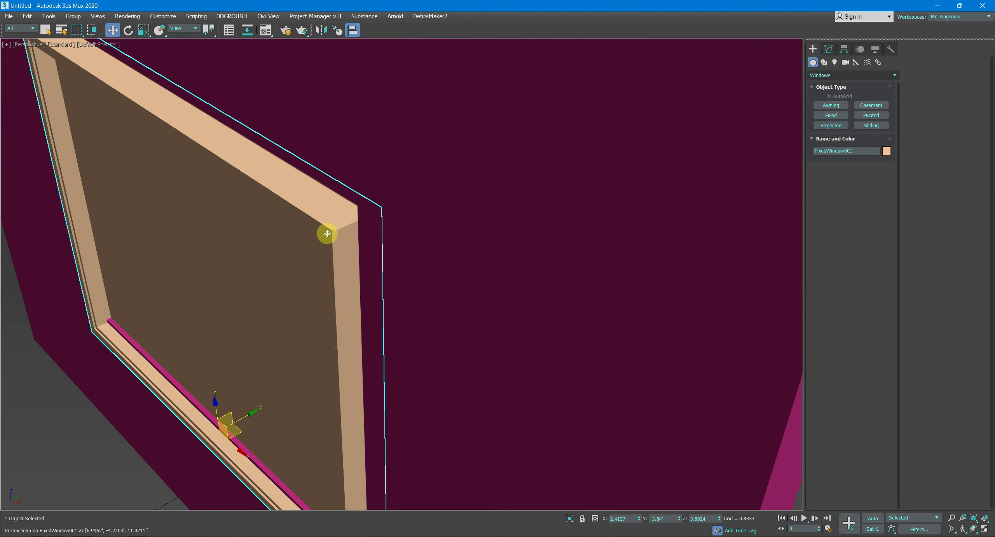
pyautogui.moveTo(329, 229); pyautogui.dragTo(346, 204)
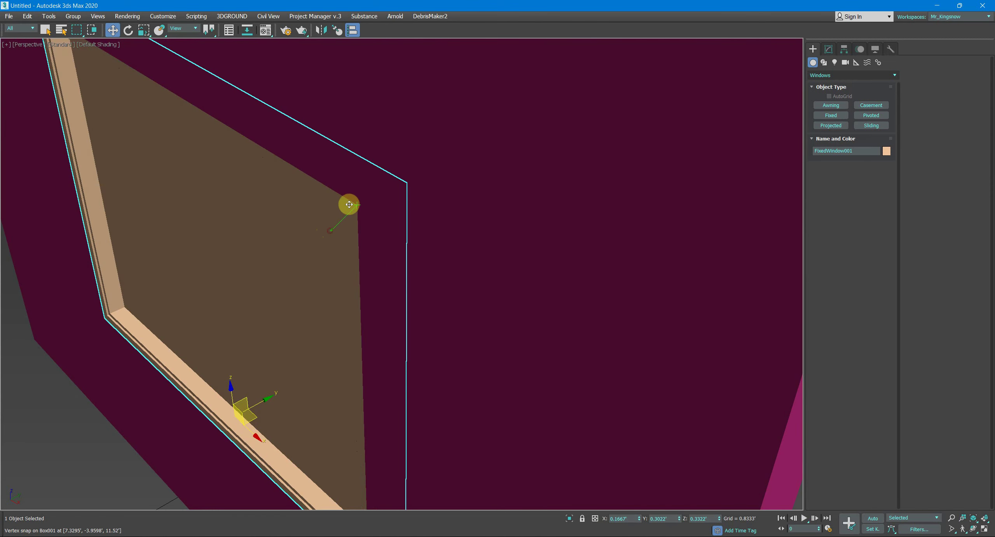
pyautogui.press('q')
pyautogui.scroll(-6, 340, 215)
pyautogui.click(550, 291)
pyautogui.moveTo(551, 291)
pyautogui.mouseDown(button='middle')
pyautogui.moveTo(368, 221)
pyautogui.moveTo(342, 291)
pyautogui.moveTo(482, 227)
pyautogui.mouseUp(button='middle')
pyautogui.scroll(5, 431, 264)
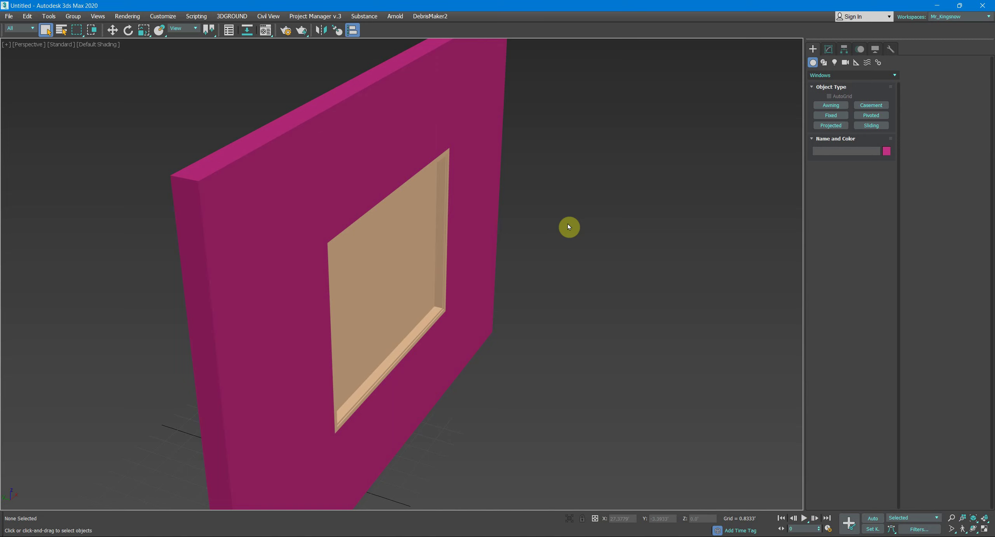
# Recentre the wall in view and bring up the Search All Actions box with X
pyautogui.moveTo(562, 219)
pyautogui.mouseDown(button='middle')
pyautogui.moveTo(540, 242)
pyautogui.moveTo(407, 124)
pyautogui.mouseUp(button='middle')
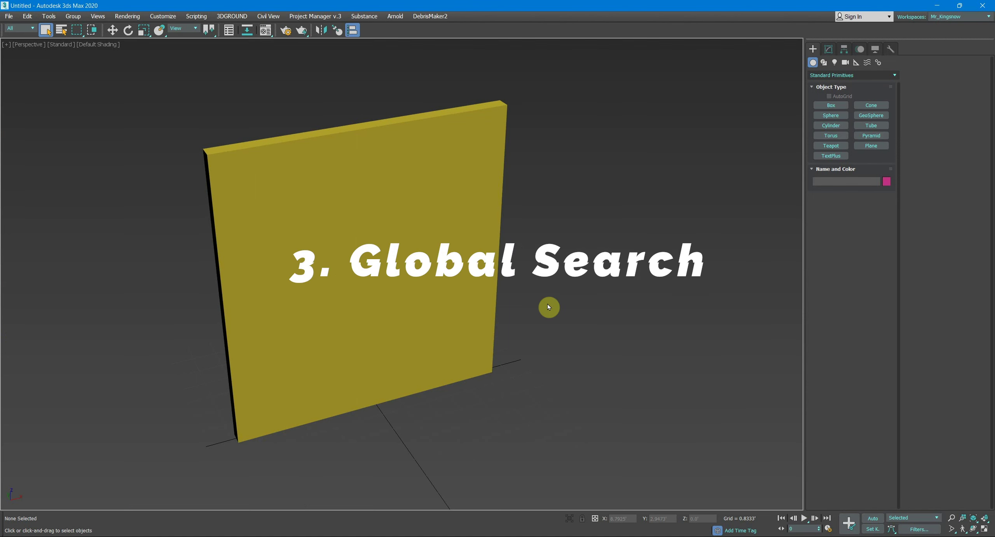
pyautogui.press('x')
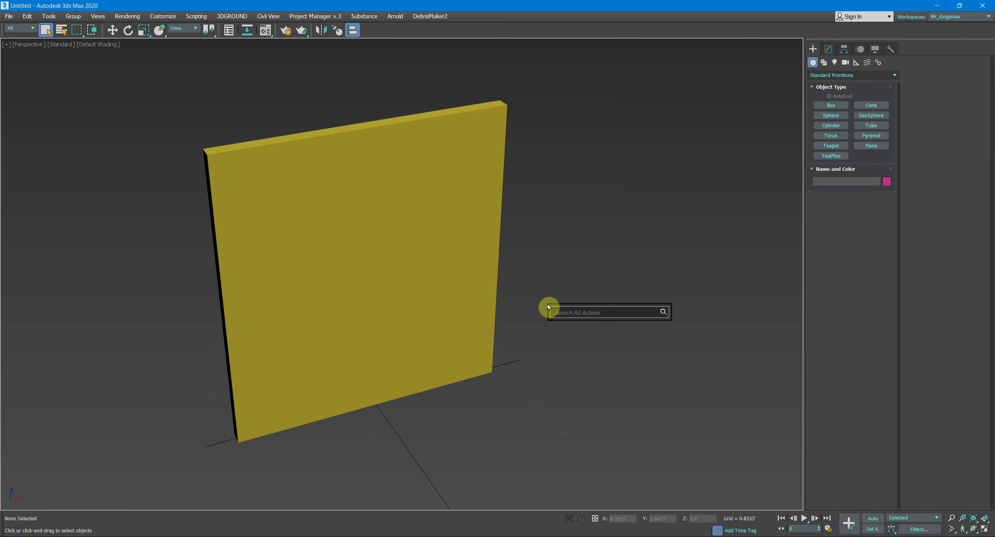
# Search 'cyli' and draw a long cylinder in the Front view
pyautogui.write('cyli')
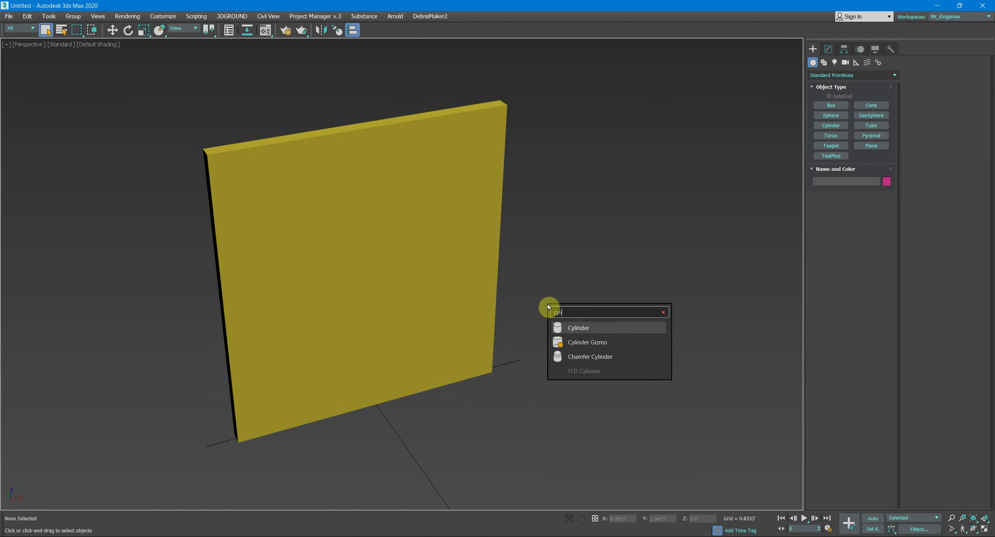
pyautogui.press('Return')
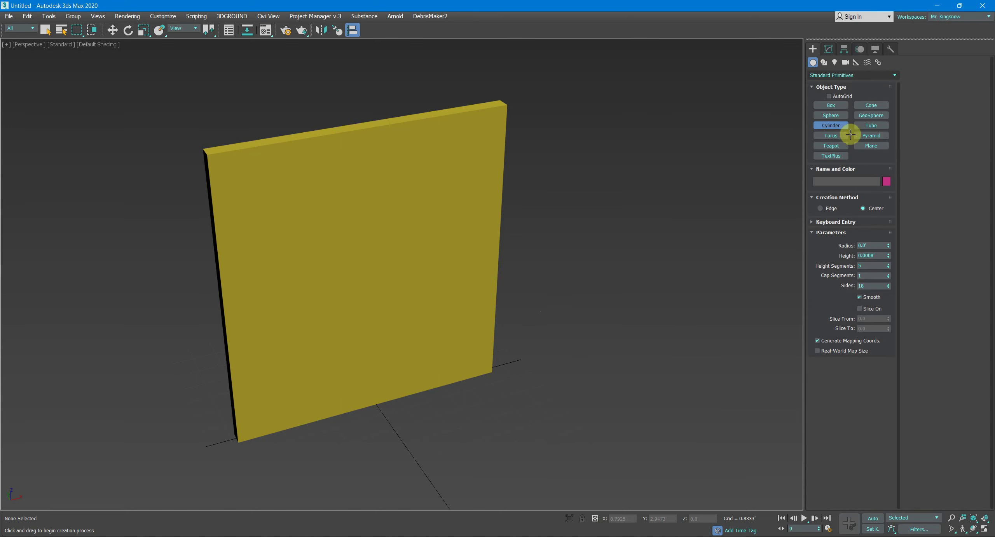
pyautogui.hotkey('alt', 'w')
pyautogui.moveTo(599, 178); pyautogui.dragTo(517, 252, button='middle')
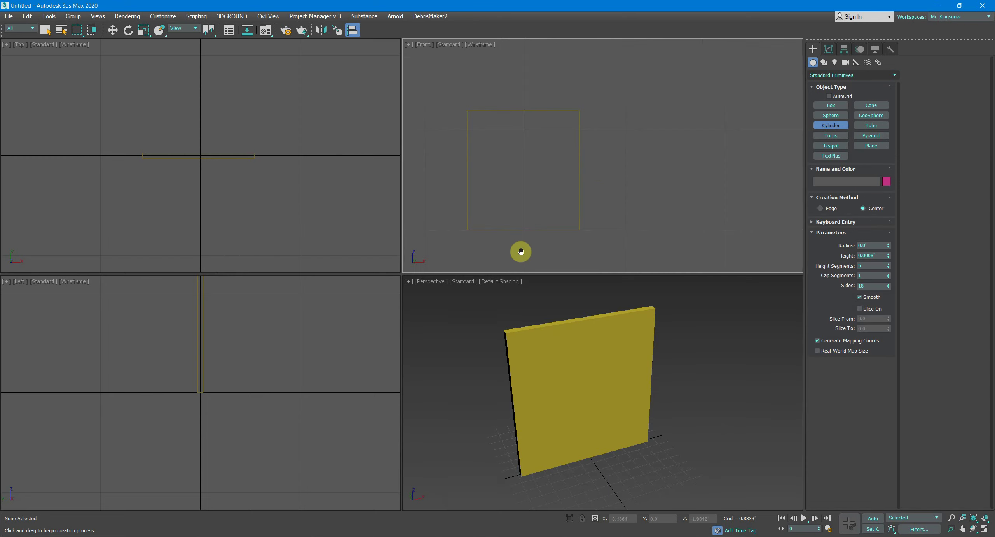
pyautogui.moveTo(637, 170); pyautogui.dragTo(669, 149)
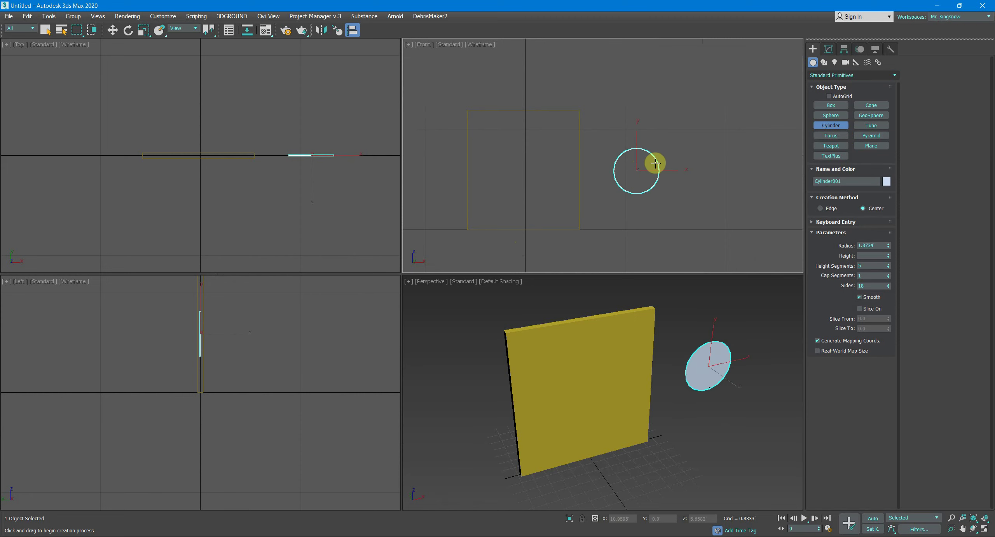
pyautogui.click(655, 78)
pyautogui.rightClick(653, 102)
pyautogui.rightClick(665, 374)
pyautogui.hotkey('alt', 'w')
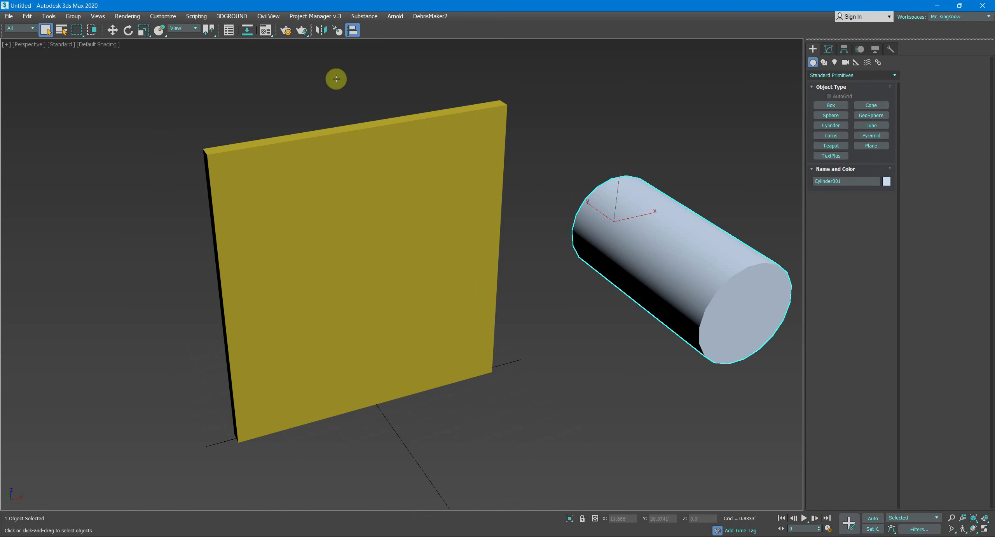
# Align the cylinder to the yellow box on X and Z Position and apply it
pyautogui.click(351, 29)
pyautogui.click(352, 200)
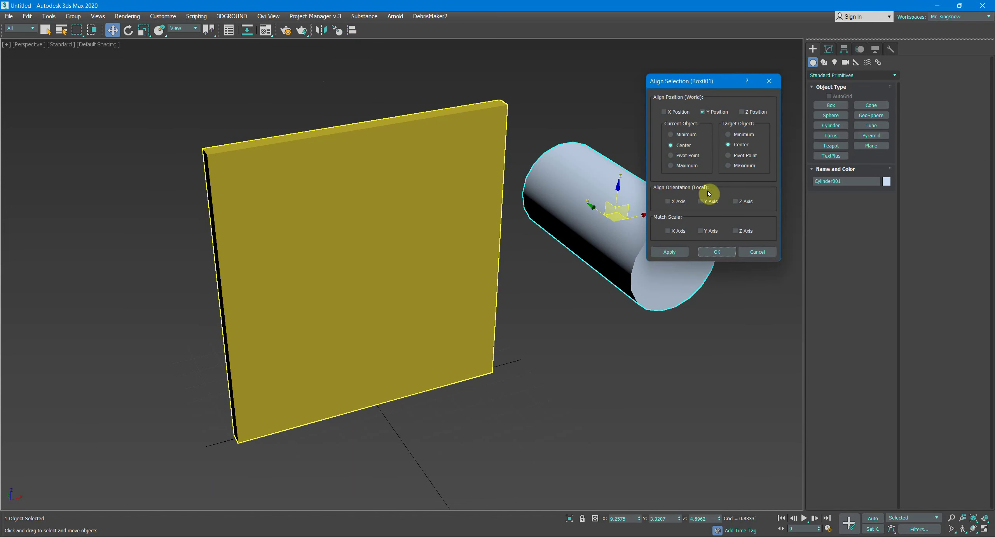
pyautogui.click(676, 112)
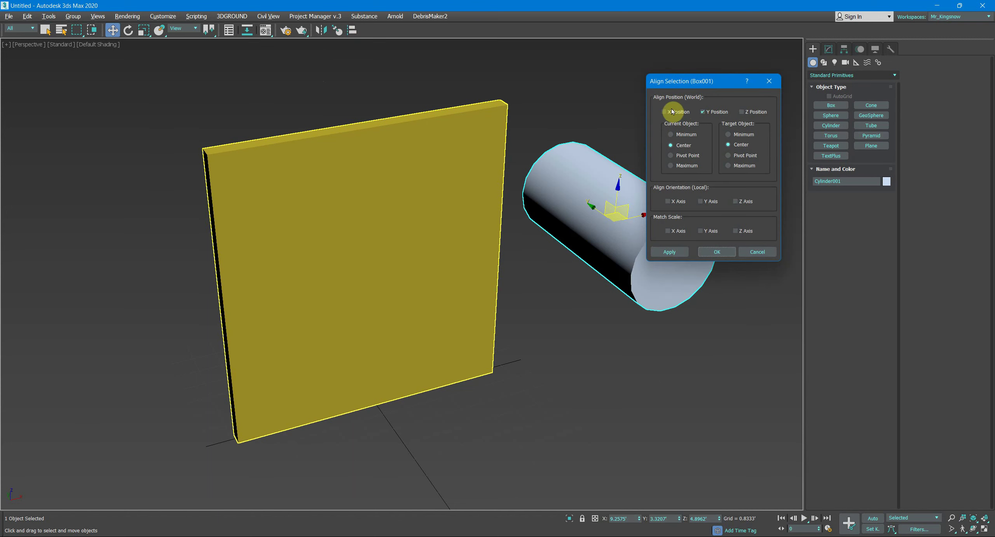
pyautogui.click(744, 112)
pyautogui.click(665, 257)
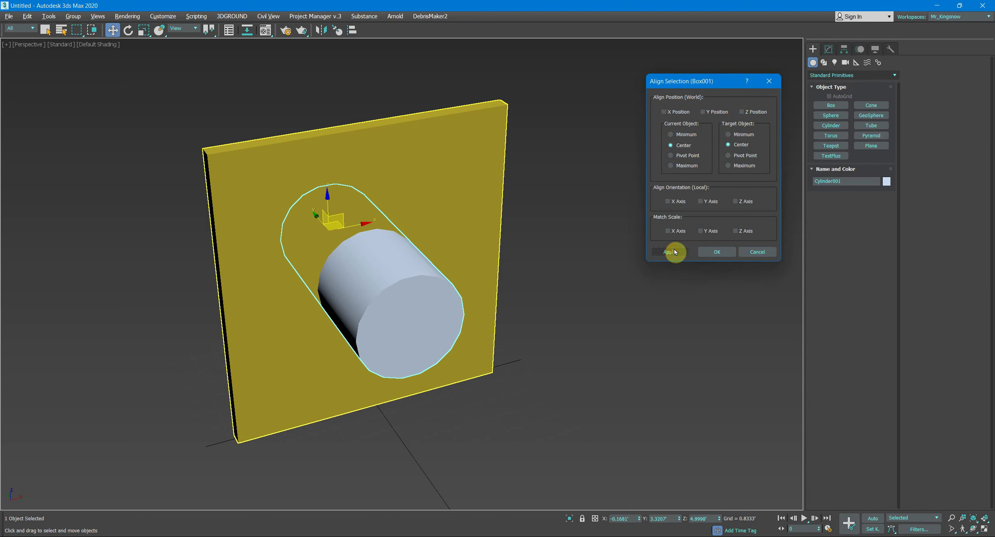
pyautogui.press('Return')
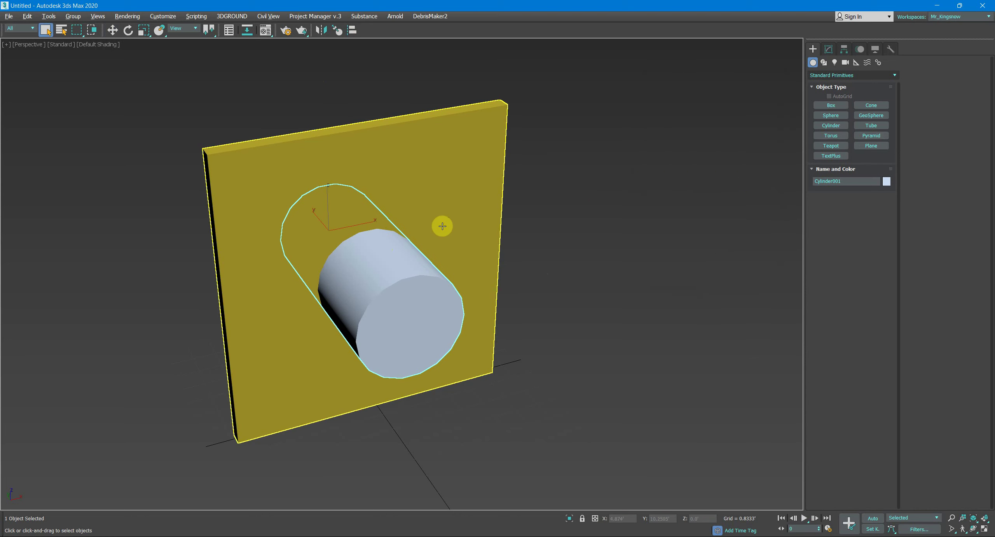
pyautogui.click(451, 189)
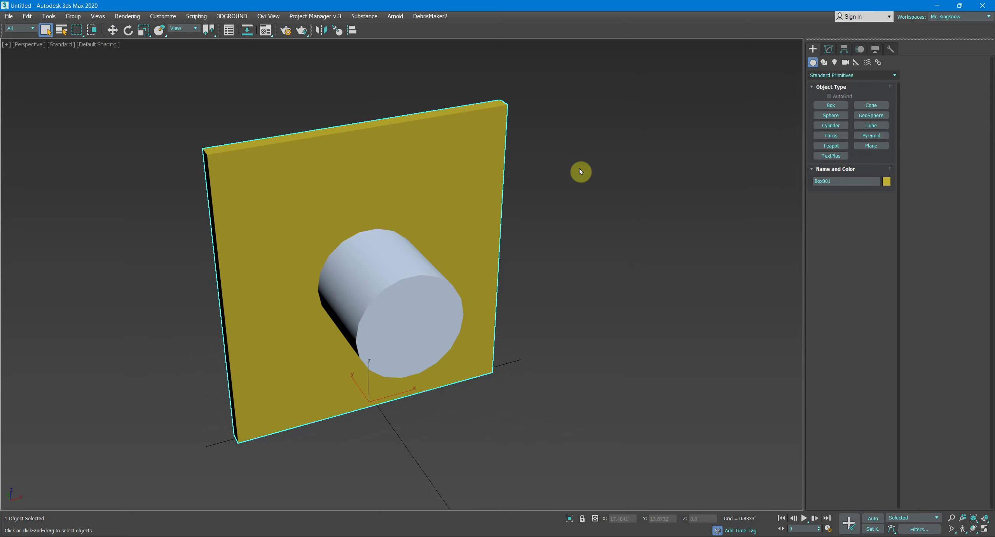
# Subtract the cylinder from the yellow box using ProBoolean found via 'prob' search
pyautogui.press('x')
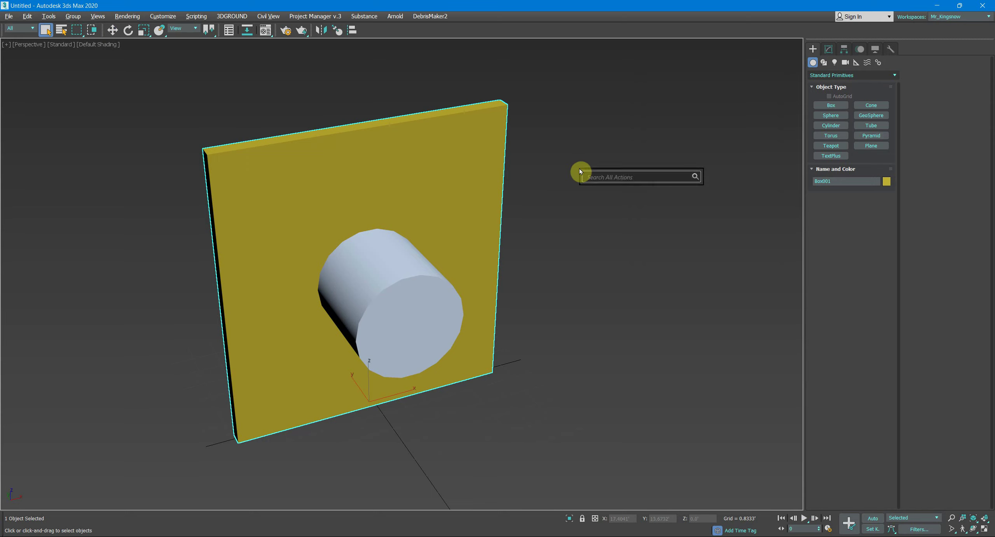
pyautogui.write('pr')
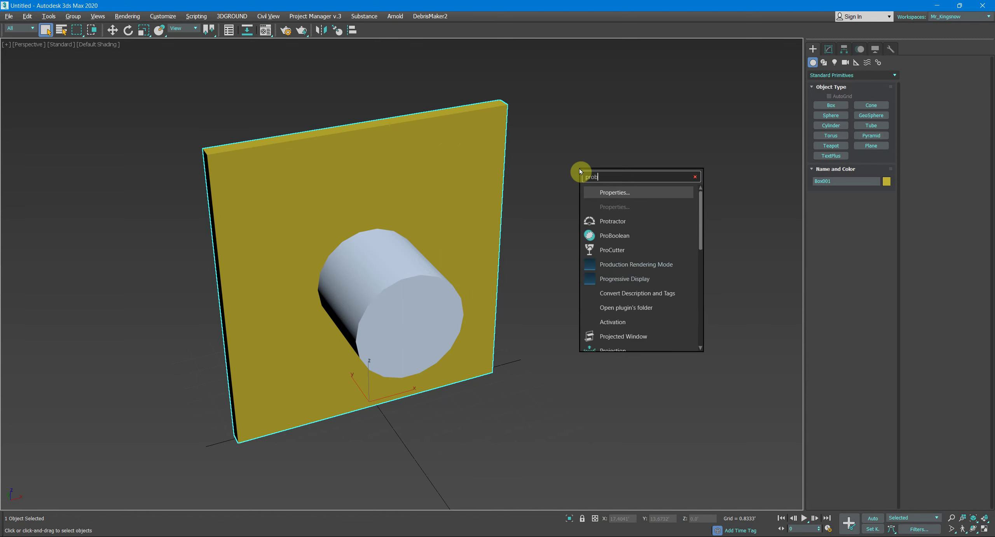
pyautogui.write('ob')
pyautogui.press('Return')
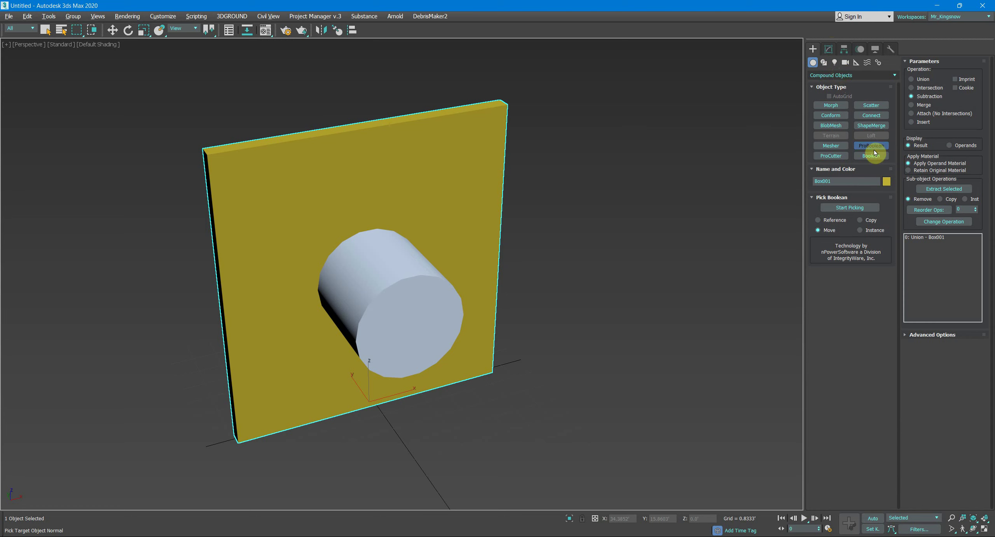
pyautogui.click(852, 208)
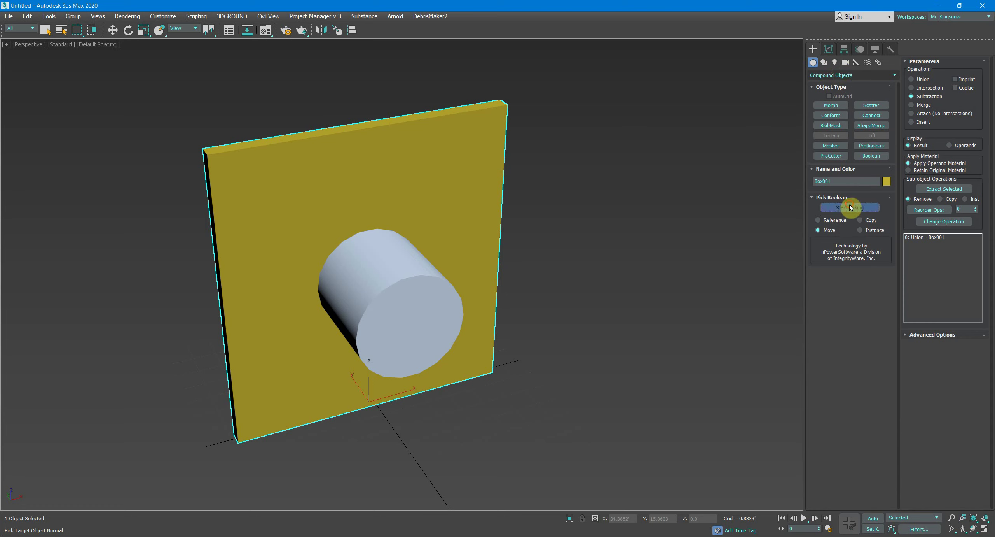
pyautogui.click(400, 308)
pyautogui.click(703, 255)
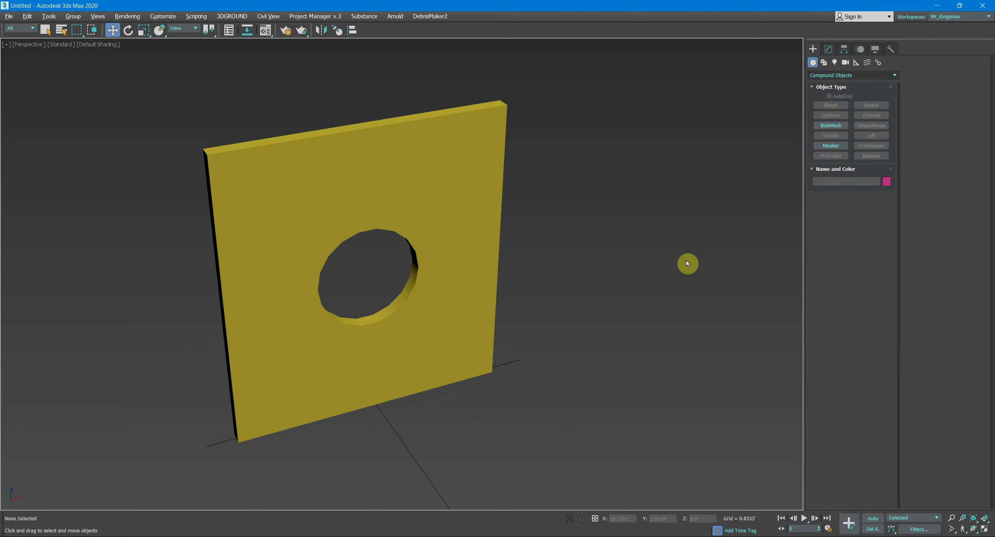
pyautogui.press('x')
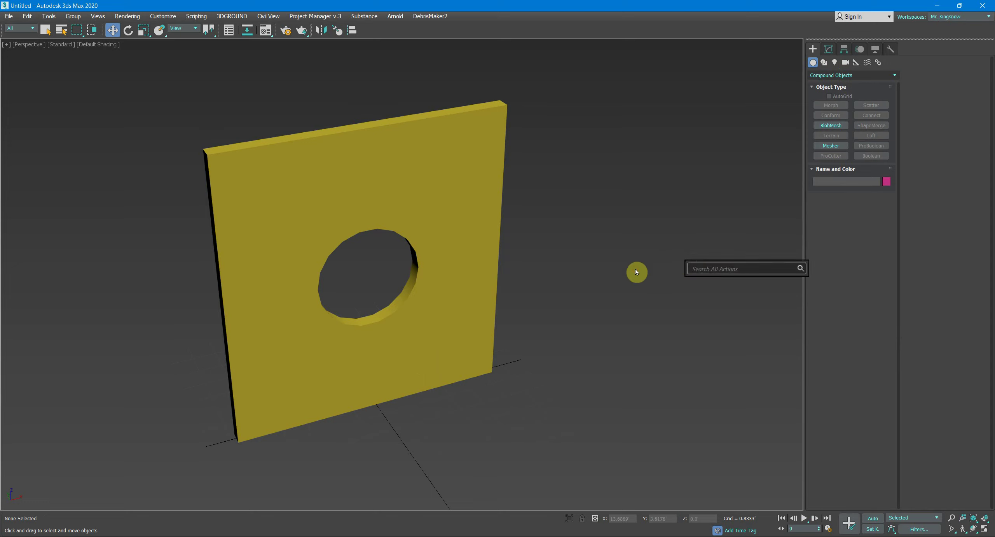
# Add an Edit Poly modifier on top of the holed slab's ProBoolean
pyautogui.write('edit')
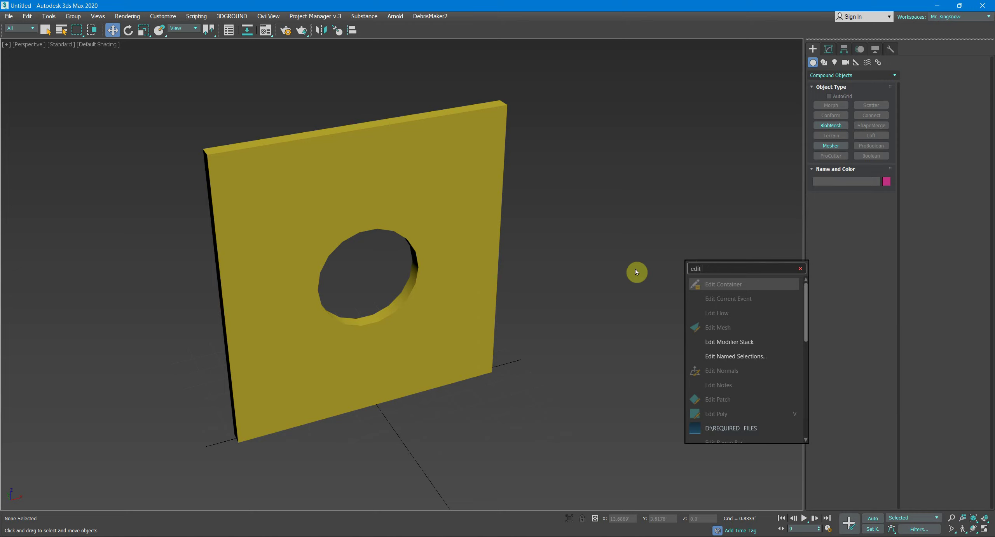
pyautogui.write(' pol')
pyautogui.click(708, 285)
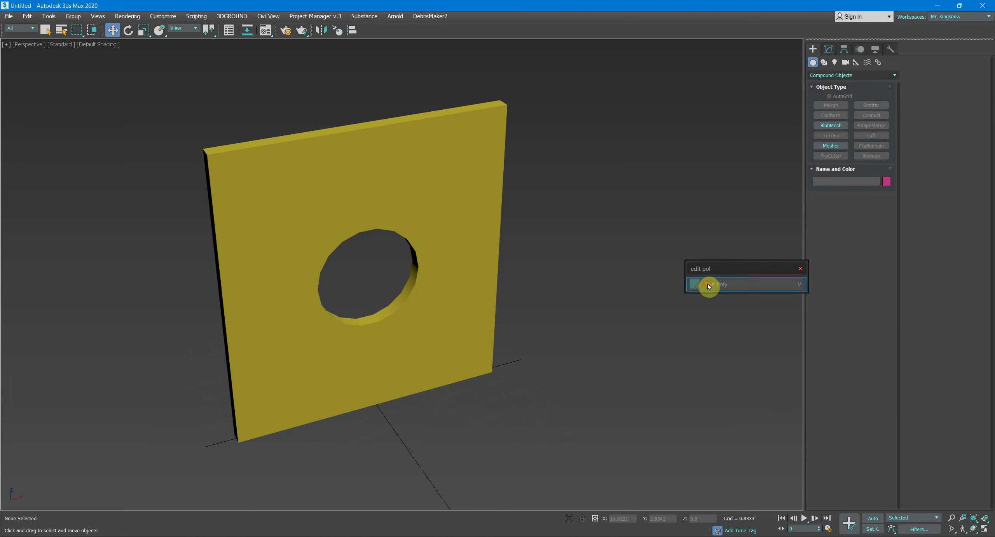
pyautogui.click(715, 289)
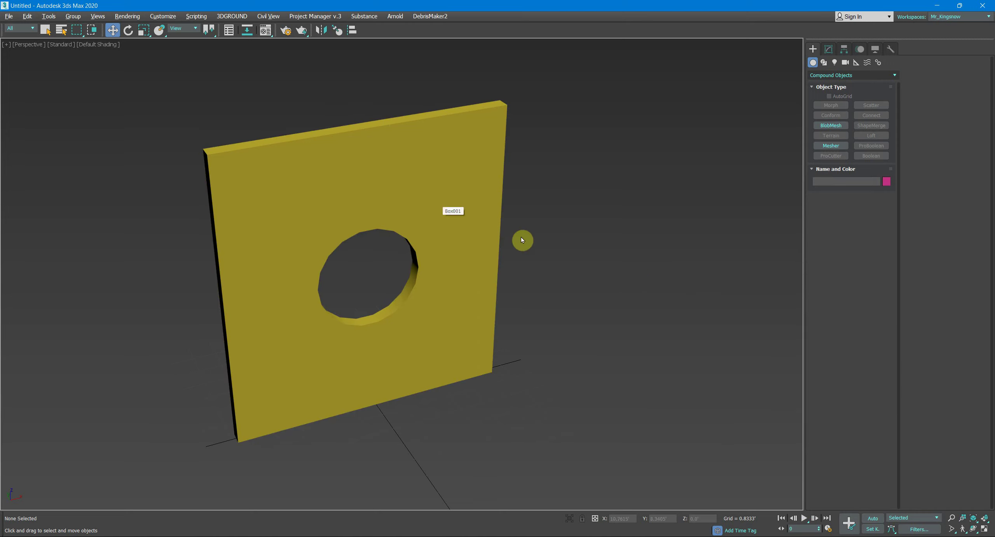
pyautogui.scroll(-3, 571, 283)
pyautogui.press('e')
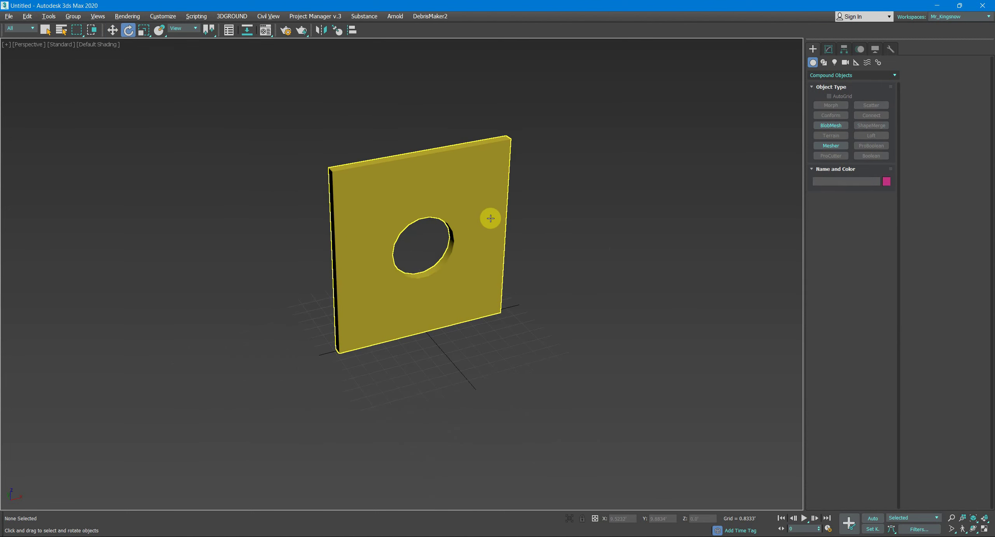
pyautogui.click(491, 218)
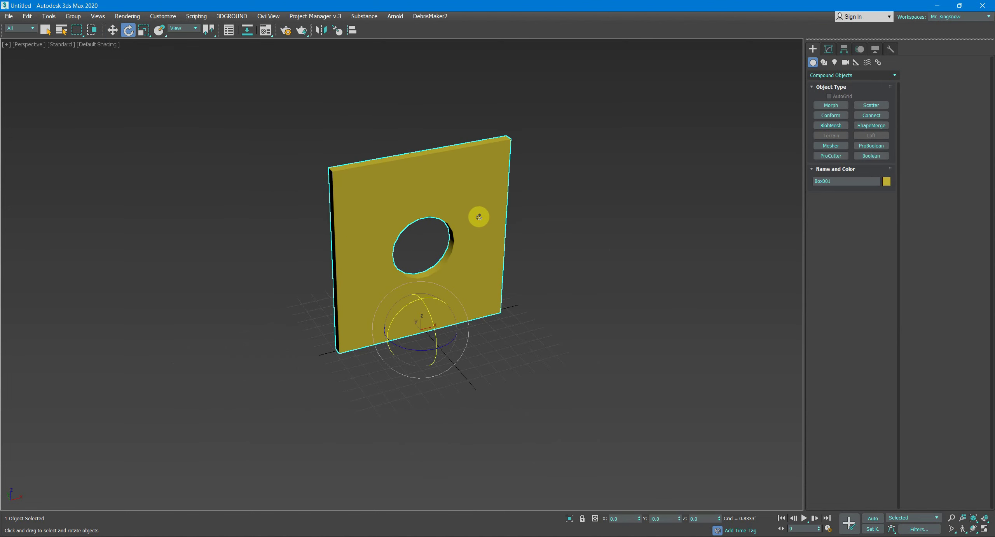
pyautogui.write('x')
pyautogui.write('edit')
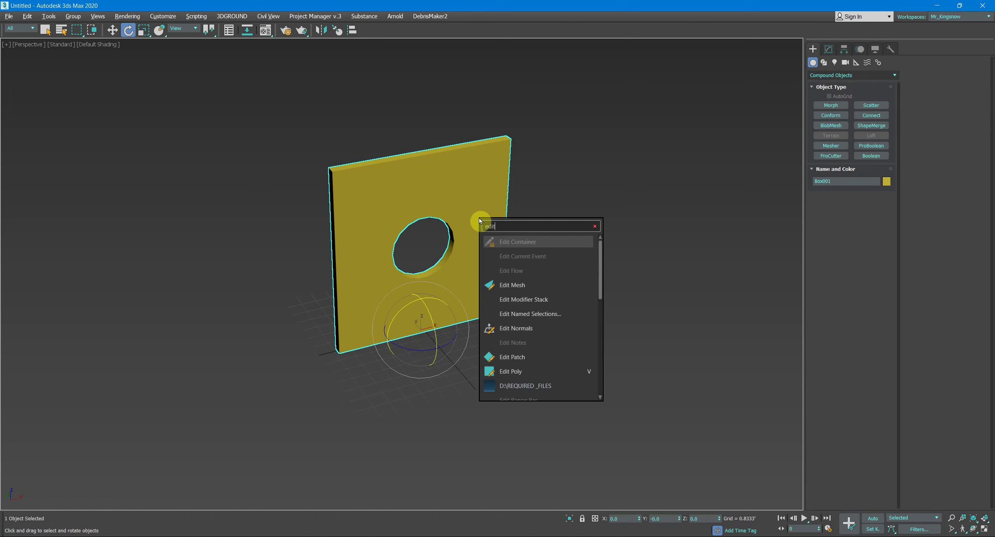
pyautogui.press('Down')
pyautogui.press('Down')
pyautogui.press('Down')
pyautogui.press('Down')
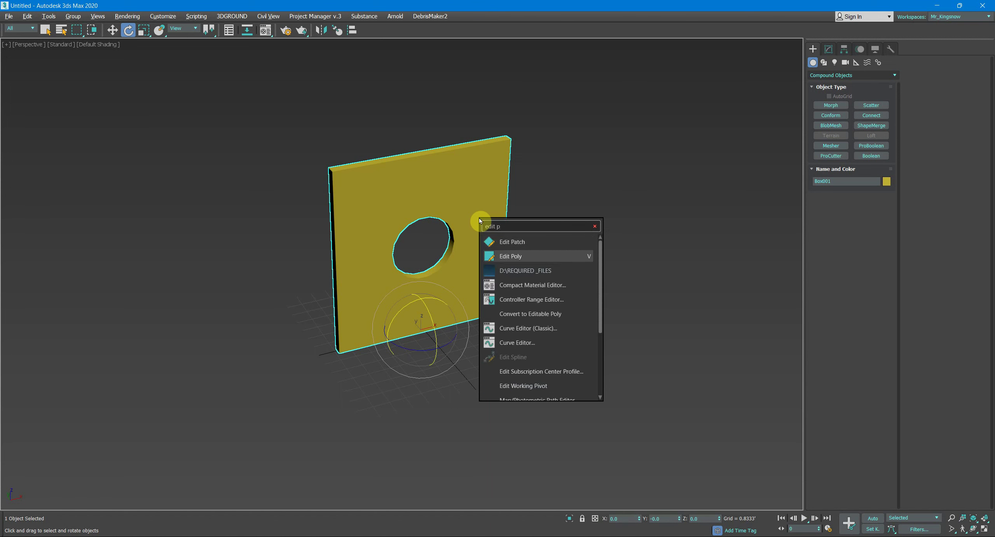
pyautogui.press('Return')
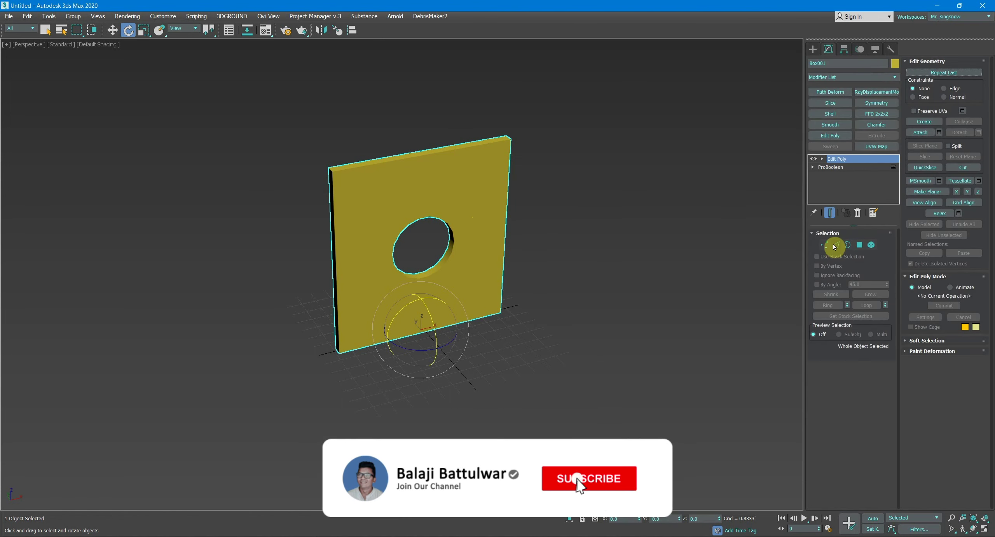
# In Vertex mode, move the slab's two top-right corner vertices, then return to object level
pyautogui.click(824, 245)
pyautogui.moveTo(588, 109); pyautogui.dragTo(488, 161)
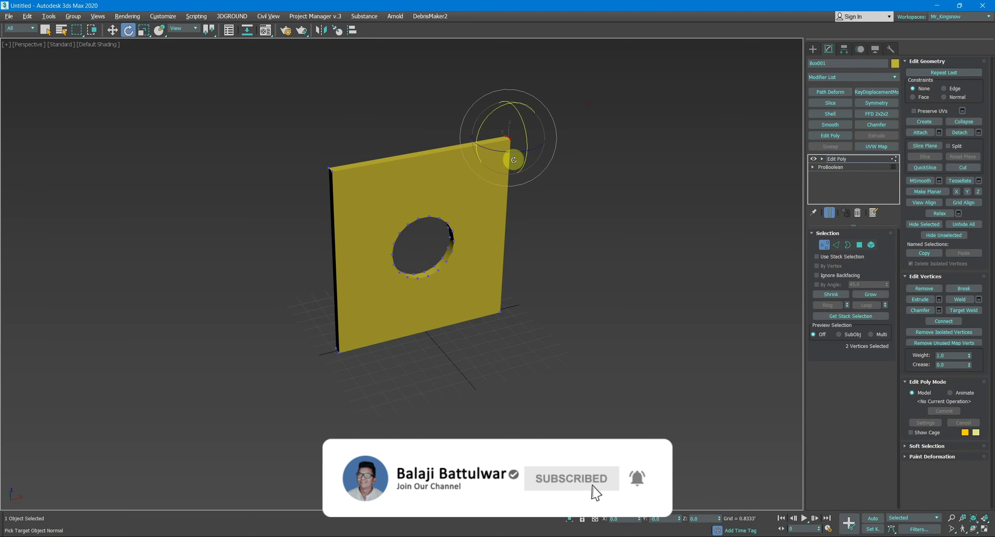
pyautogui.press('w')
pyautogui.moveTo(527, 131); pyautogui.dragTo(544, 135)
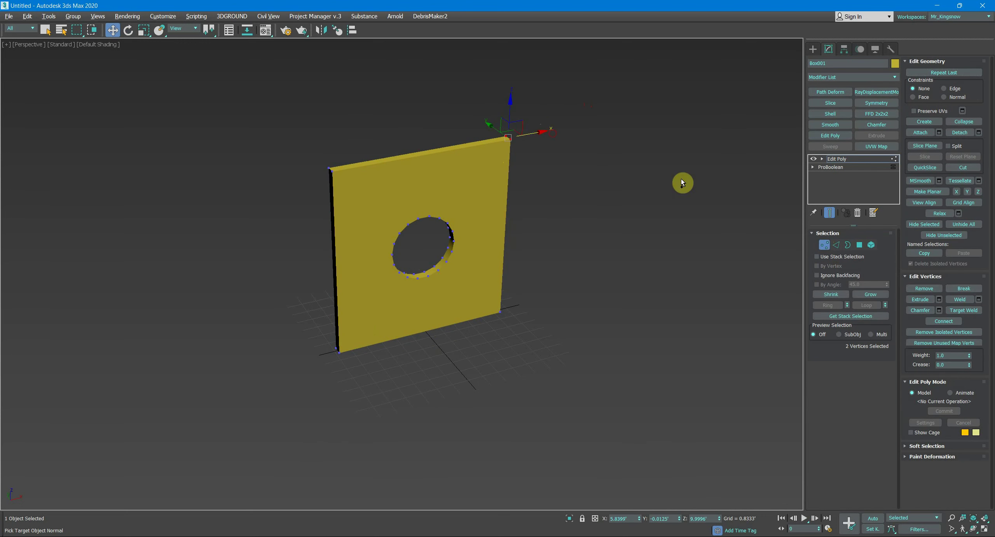
pyautogui.click(836, 165)
pyautogui.press('q')
pyautogui.scroll(-3, 594, 249)
pyautogui.press('x')
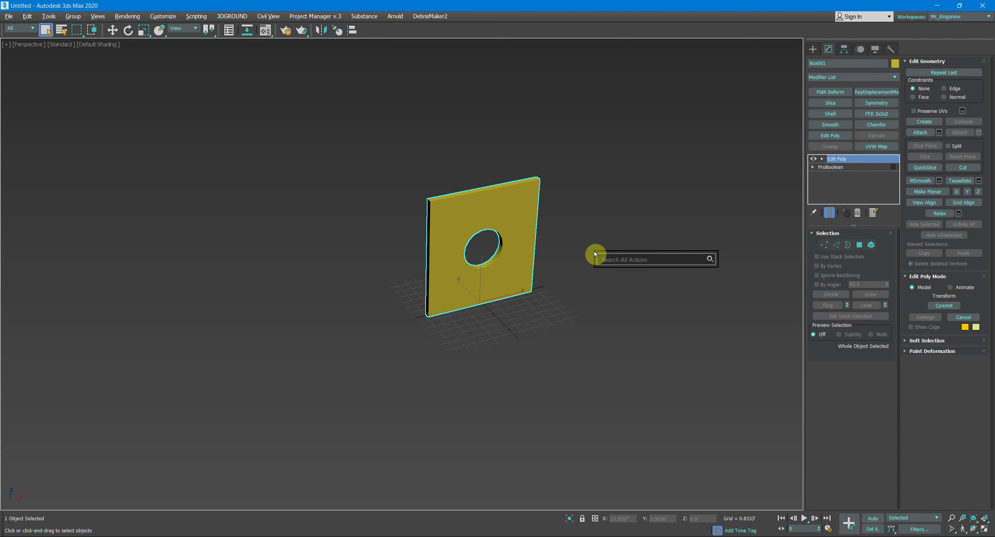
# Open Configure Project Paths from the action search, check it, and close it
pyautogui.write('user')
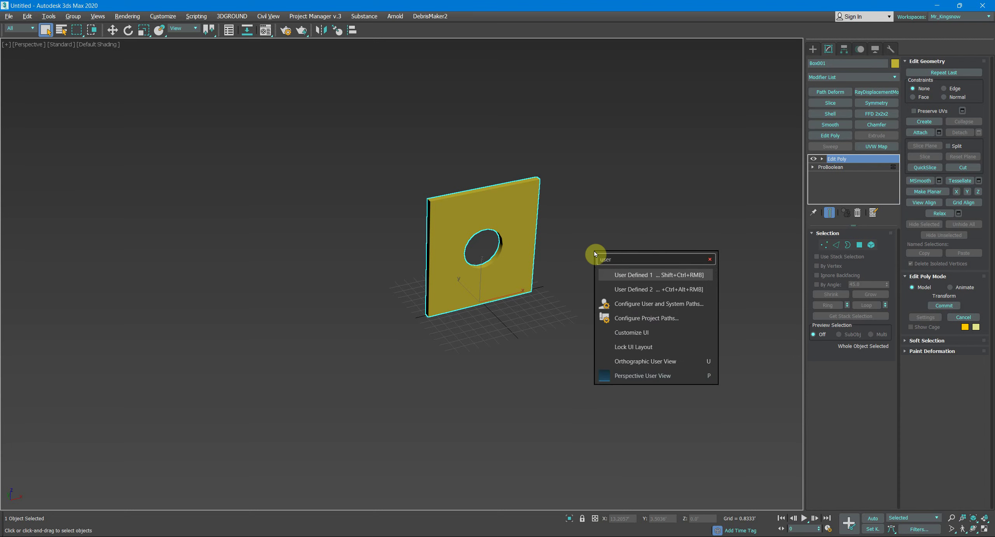
pyautogui.press('Down')
pyautogui.press('Down')
pyautogui.press('Down')
pyautogui.press('Up')
pyautogui.press('Down')
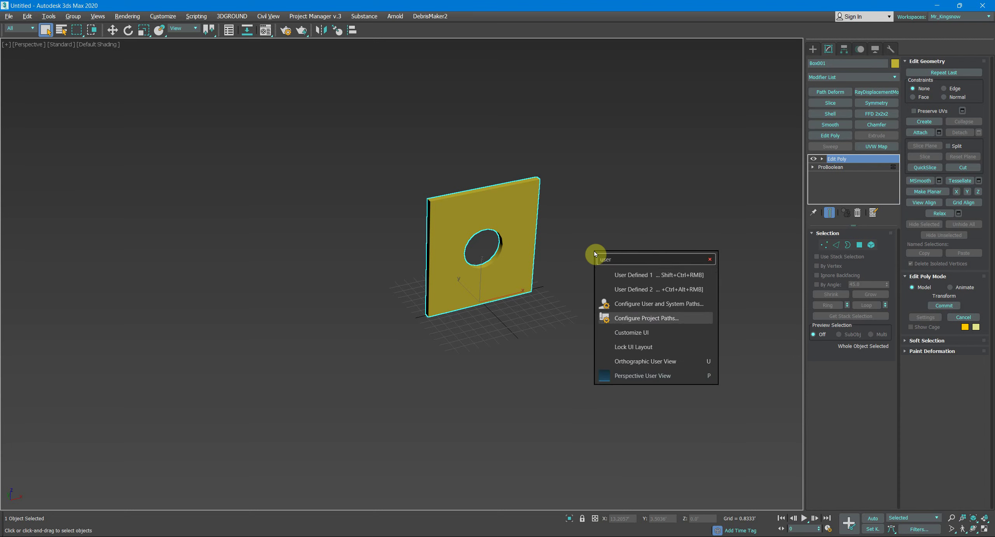
pyautogui.press('Return')
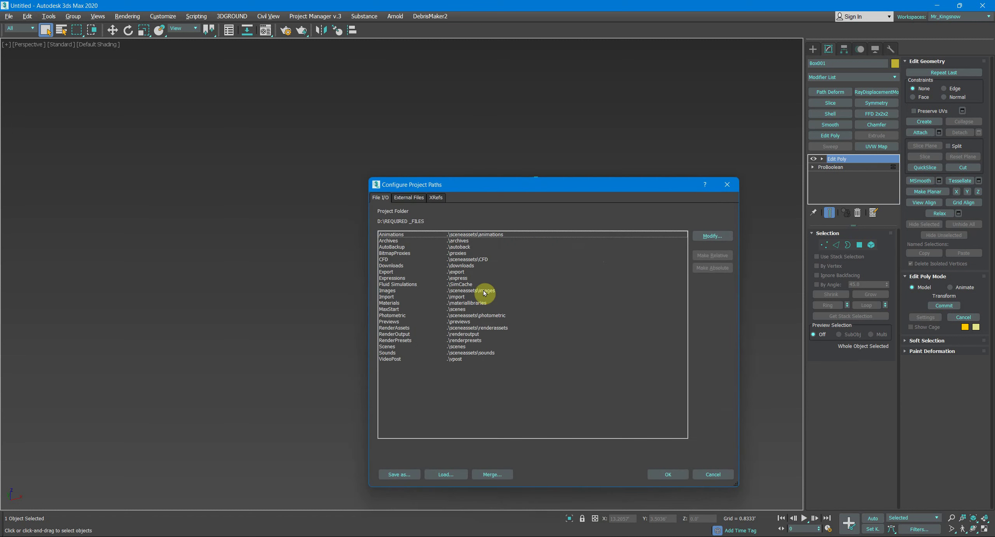
pyautogui.click(727, 185)
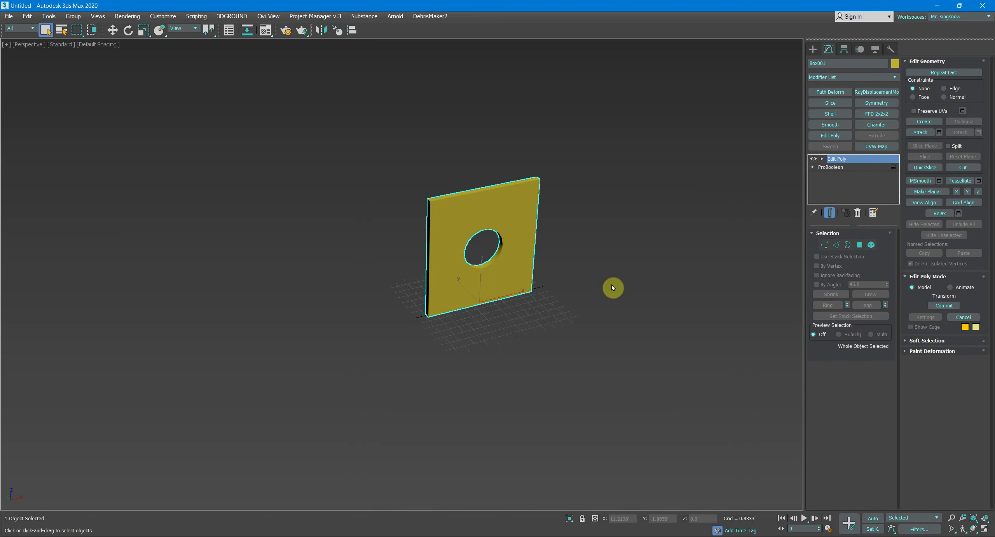
# Open the Hotkey Editor from the Customize menu
pyautogui.moveTo(613, 287); pyautogui.dragTo(519, 299, button='middle')
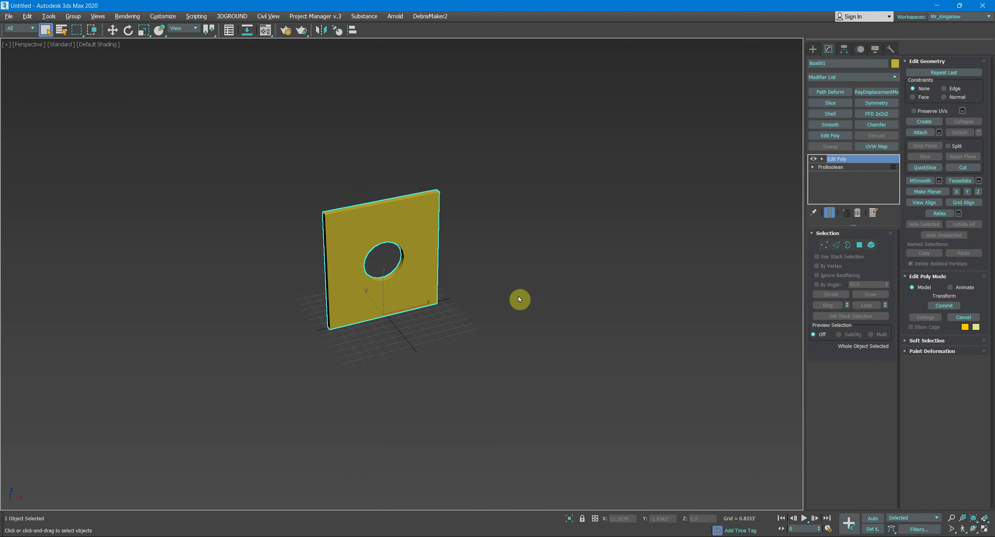
pyautogui.click(162, 16)
pyautogui.click(191, 46)
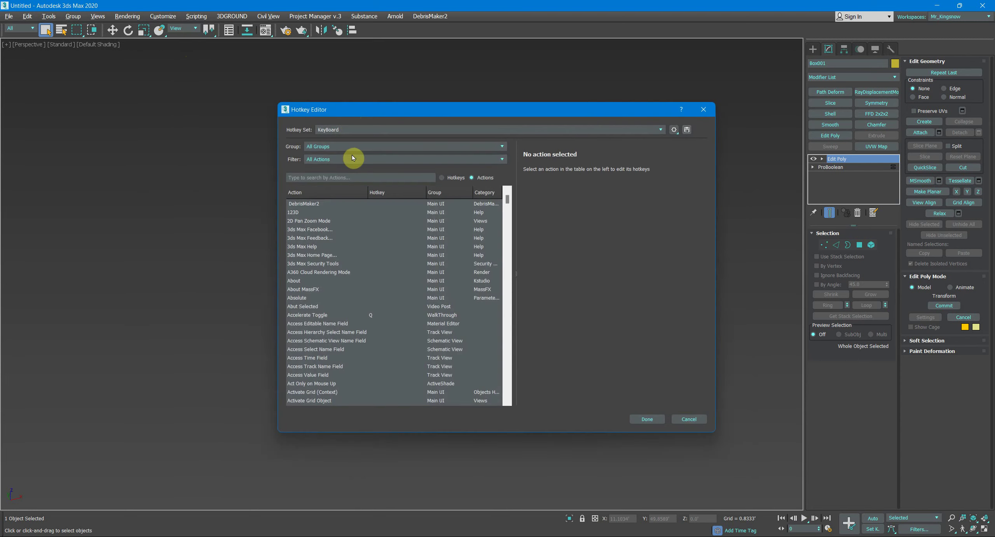
# Find Launch Global Search, confirm its hotkey stays X, and close the editor with Done
pyautogui.click(345, 178)
pyautogui.write('gl')
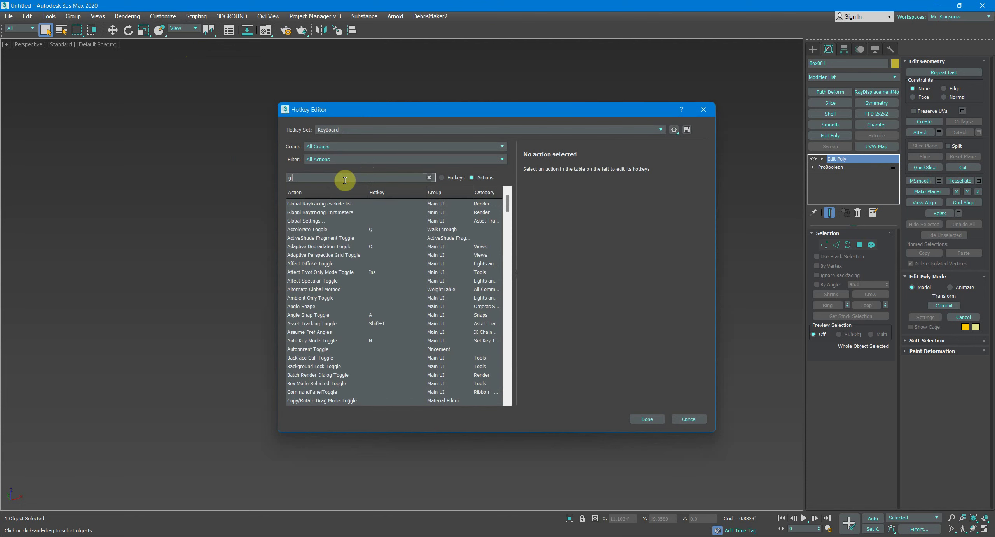
pyautogui.write('o')
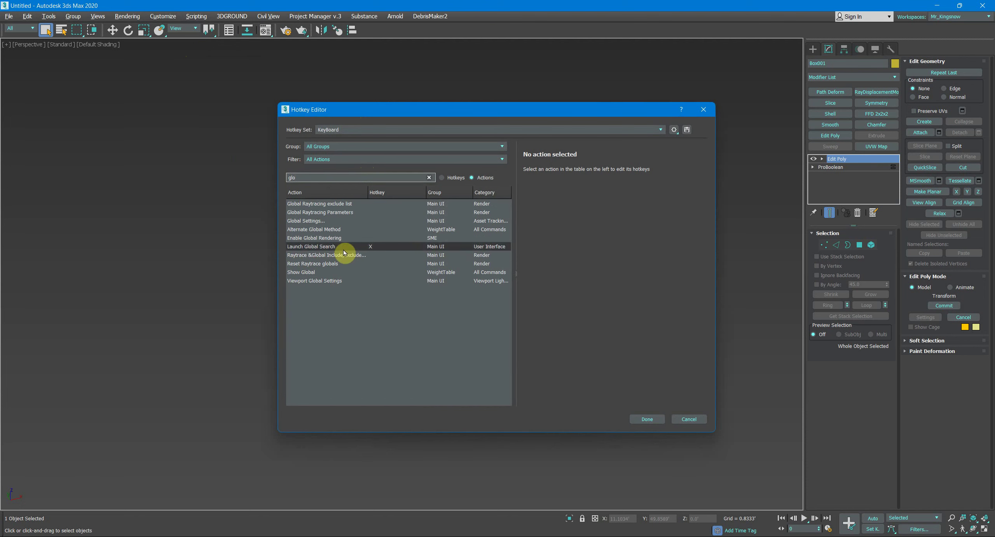
pyautogui.click(330, 246)
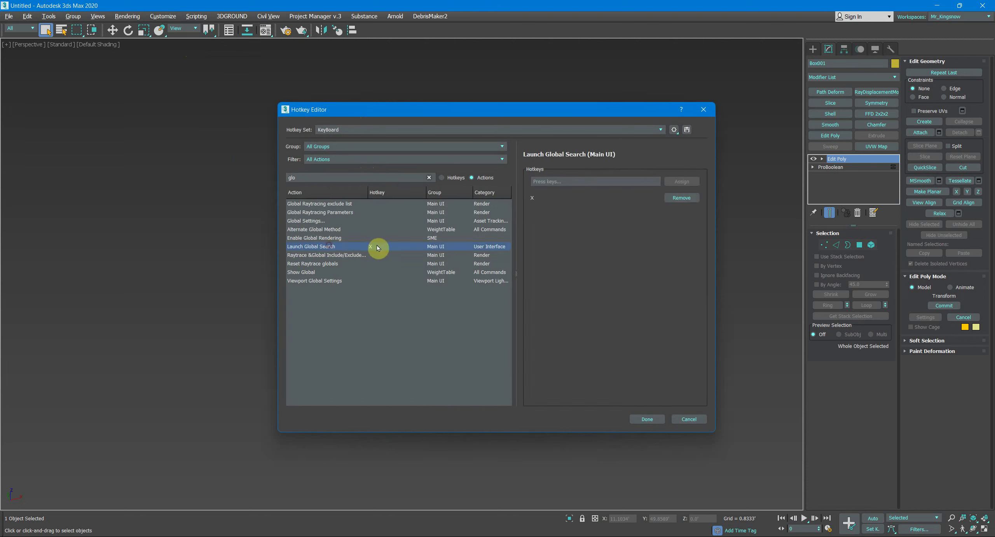
pyautogui.click(563, 181)
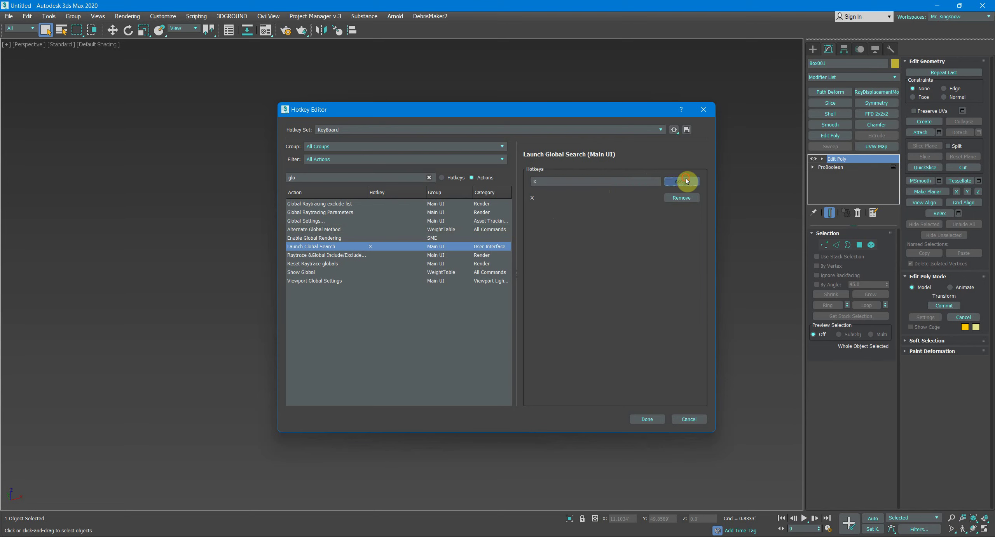
pyautogui.click(655, 418)
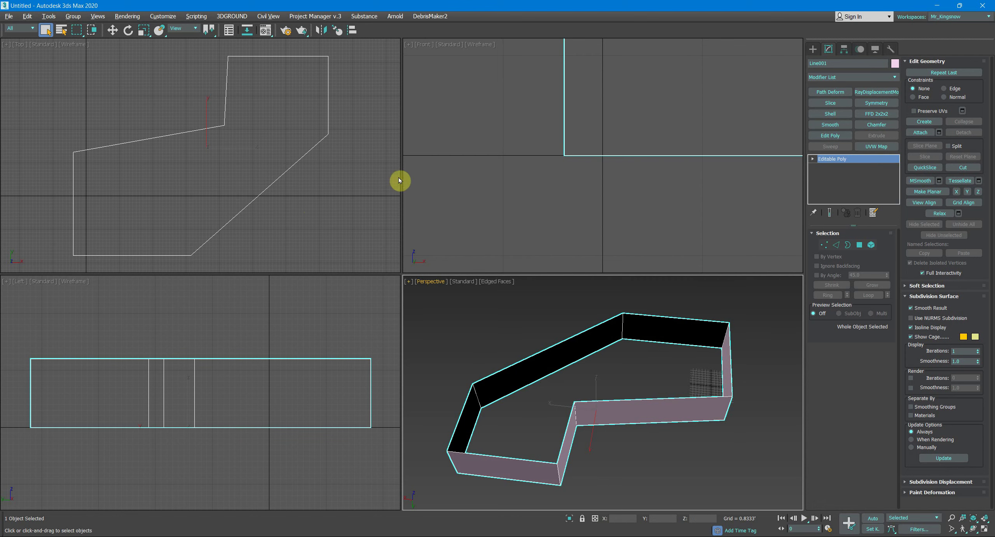
# Maximize the Perspective view with Alt+W and orbit to an oblique view of the wall shape
pyautogui.scroll(-1, 574, 334)
pyautogui.hotkey('alt', 'w')
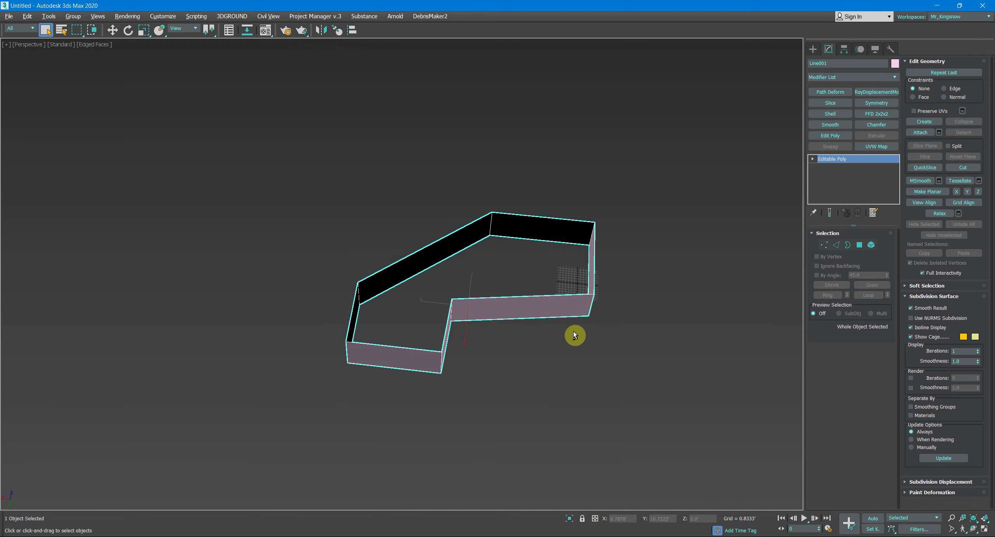
pyautogui.scroll(5, 530, 294)
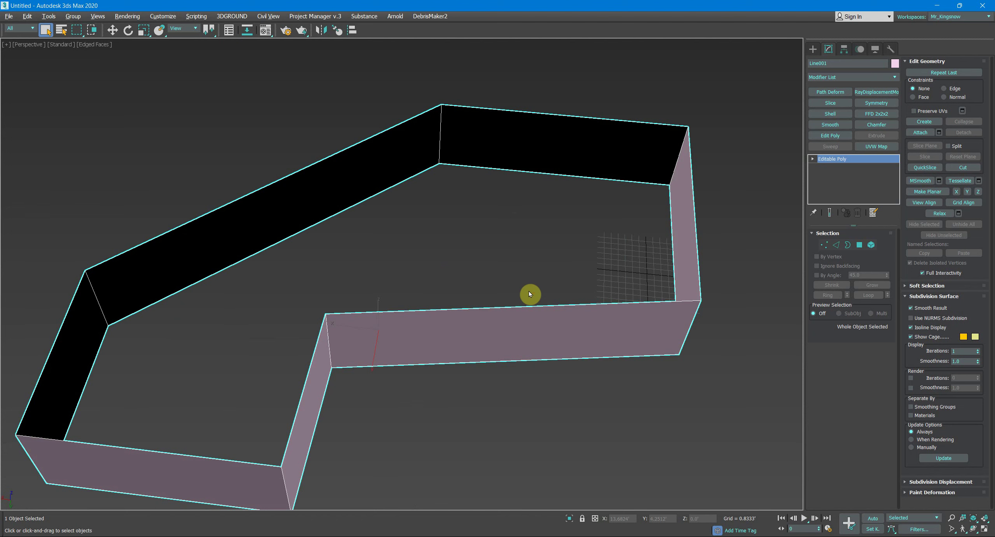
pyautogui.scroll(-2, 493, 300)
pyautogui.keyDown('alt'); pyautogui.moveTo(494, 300); pyautogui.dragTo(496, 322, button='middle'); pyautogui.keyUp('alt')
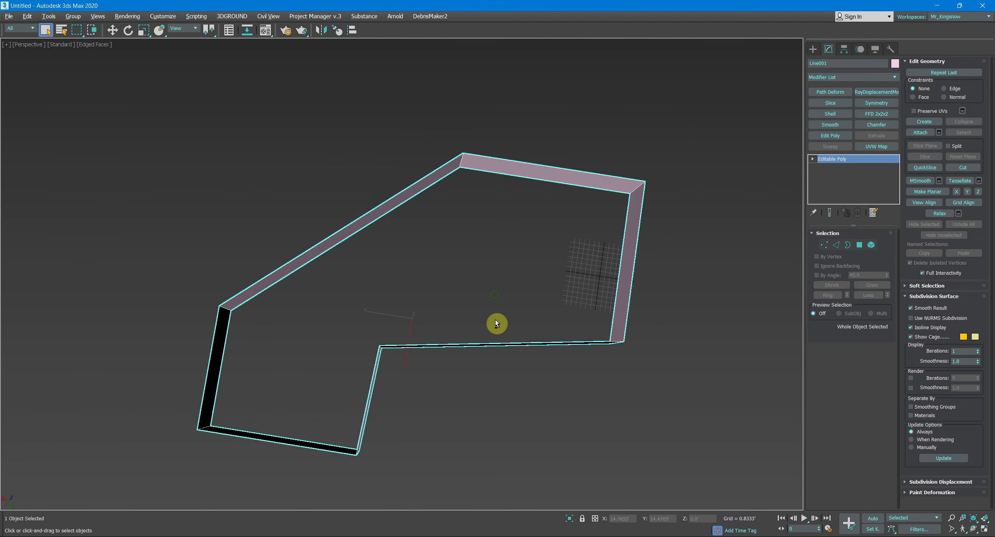
pyautogui.hotkey('alt', 'w')
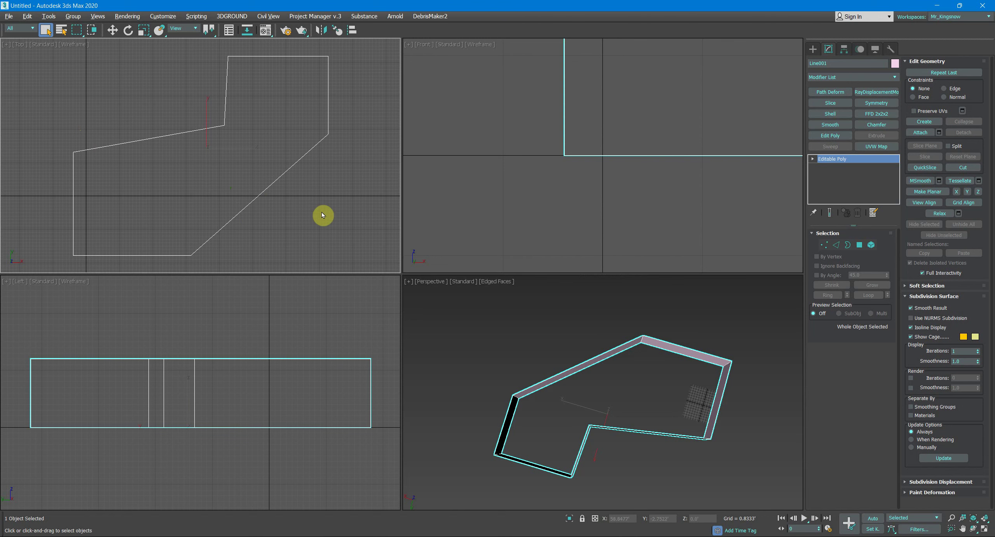
pyautogui.middleClick(493, 369)
pyautogui.hotkey('alt', 'w')
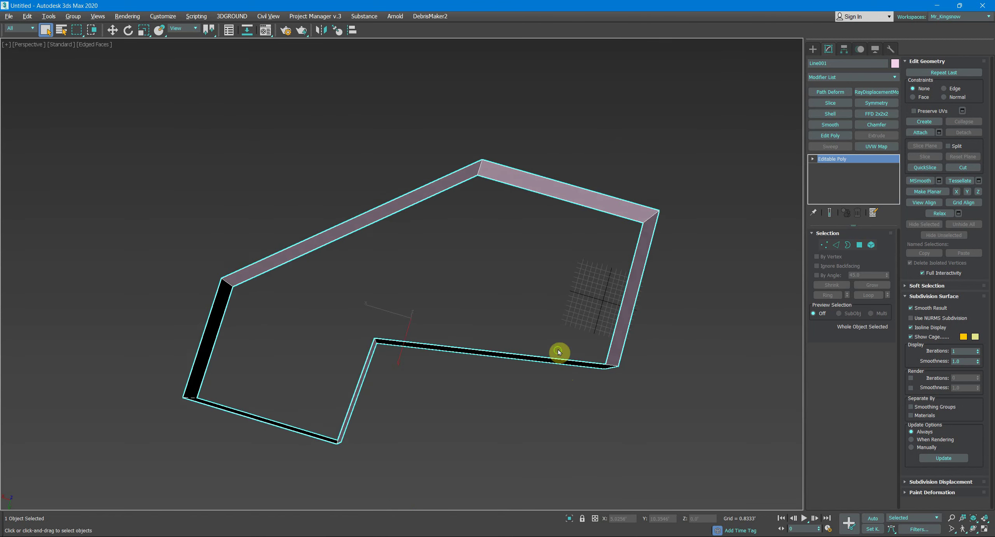
pyautogui.keyDown('alt'); pyautogui.moveTo(559, 352); pyautogui.dragTo(568, 315, button='middle'); pyautogui.keyUp('alt')
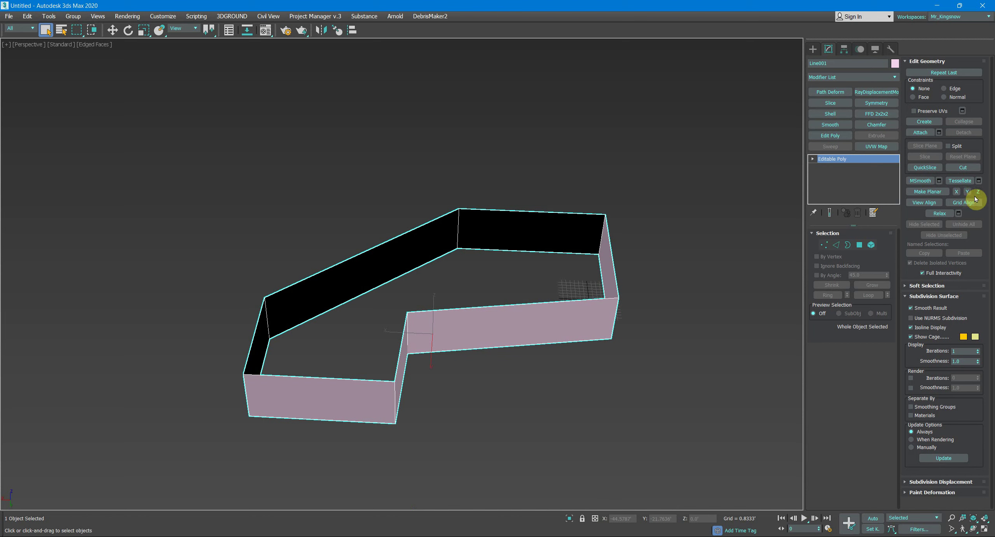
pyautogui.click(824, 244)
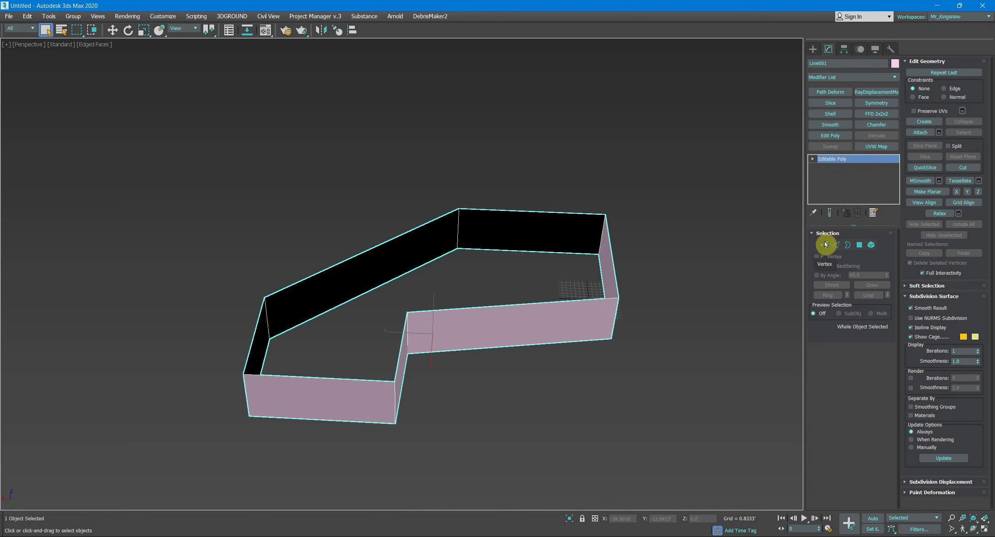
pyautogui.moveTo(548, 308)
pyautogui.keyDown('alt'); pyautogui.mouseDown(button='middle')
pyautogui.moveTo(690, 301)
pyautogui.moveTo(608, 201)
pyautogui.mouseUp(button='middle'); pyautogui.keyUp('alt')
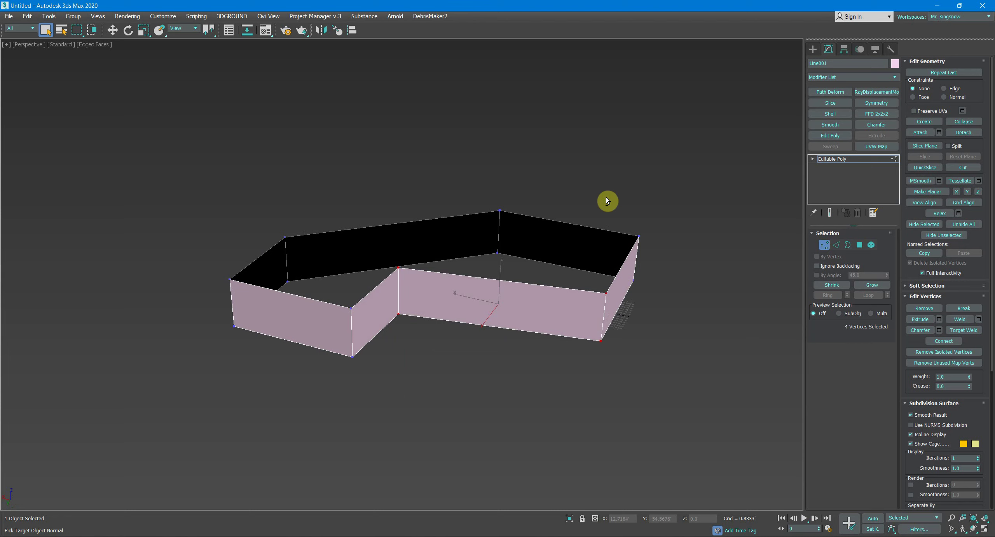
pyautogui.click(968, 192)
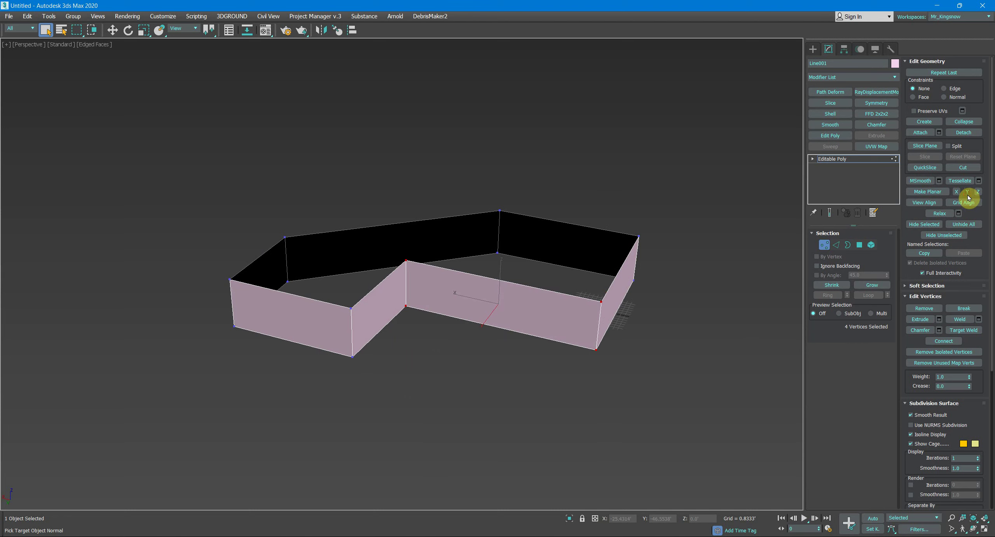
pyautogui.moveTo(478, 245)
pyautogui.keyDown('alt'); pyautogui.mouseDown(button='middle')
pyautogui.moveTo(511, 265)
pyautogui.moveTo(498, 283)
pyautogui.mouseUp(button='middle'); pyautogui.keyUp('alt')
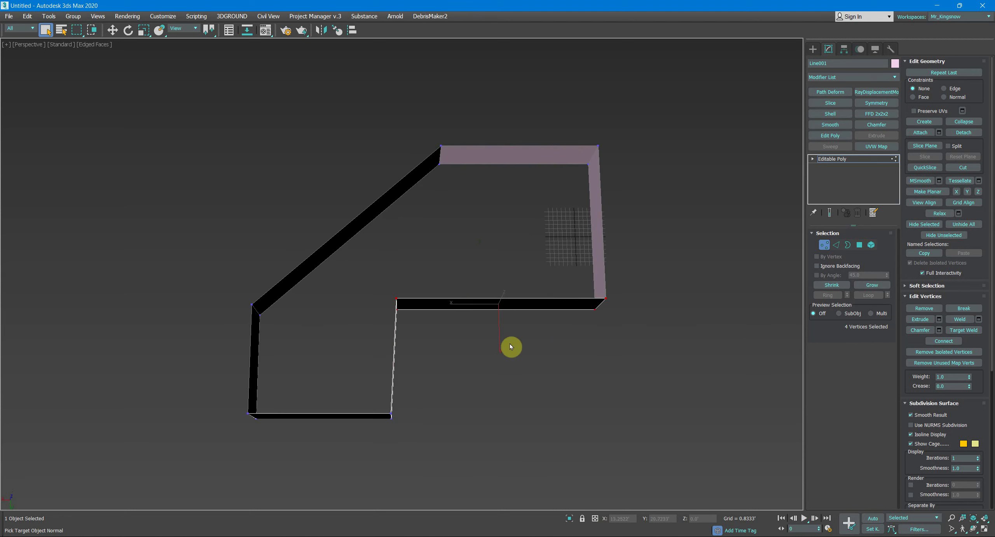
pyautogui.hotkey('ctrl', 'z')
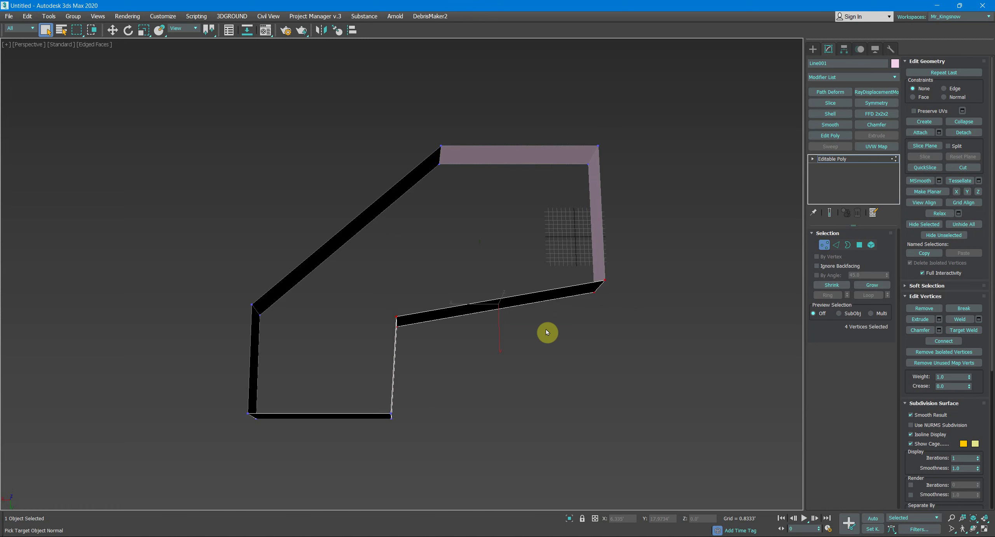
pyautogui.click(848, 159)
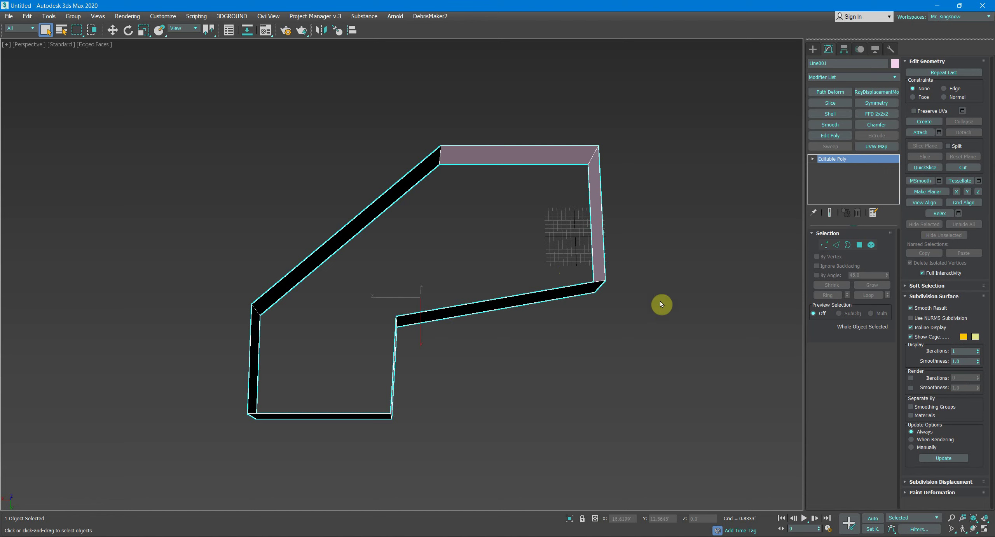
# Drag an AutoGrid Grid helper (3.0479' by 16.8309') flat onto the front wall of Line001
pyautogui.click(813, 49)
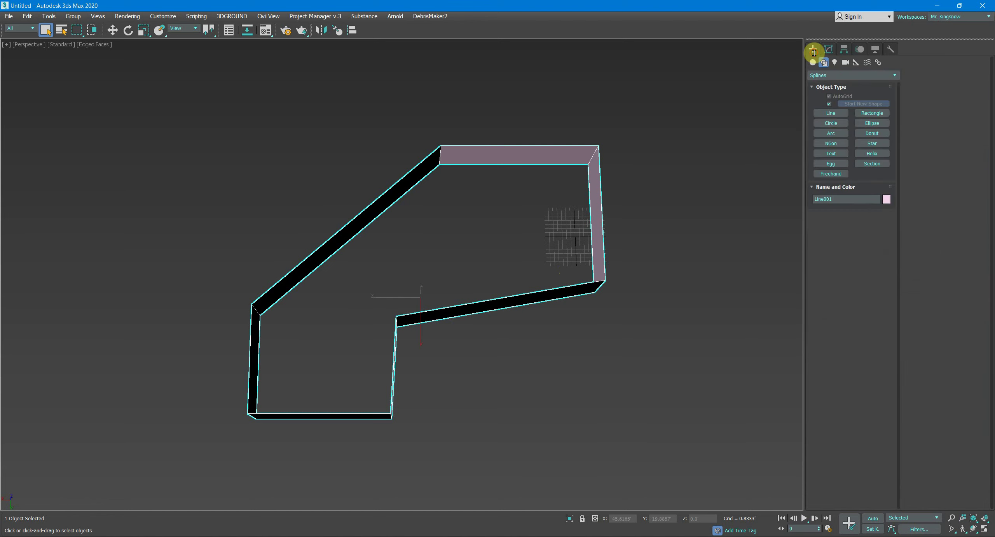
pyautogui.click(856, 63)
pyautogui.click(879, 127)
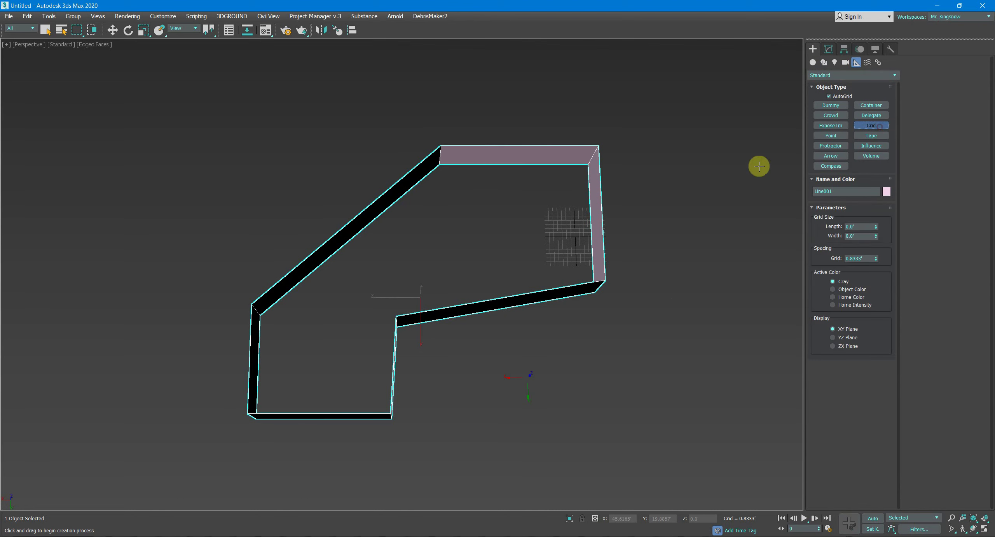
pyautogui.hotkey('alt', 'w')
pyautogui.hotkey('alt', 'w')
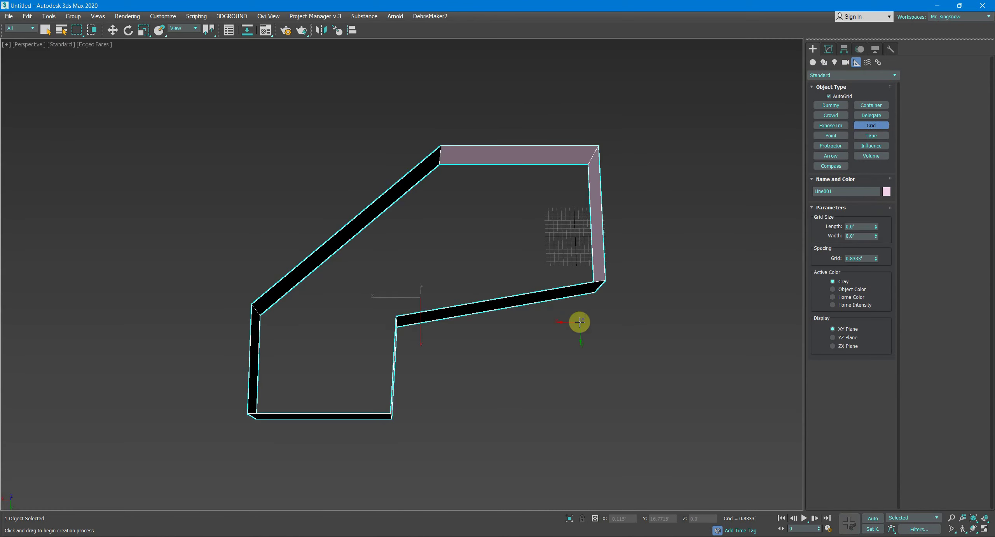
pyautogui.keyDown('alt'); pyautogui.moveTo(577, 323); pyautogui.dragTo(522, 260, button='middle'); pyautogui.keyUp('alt')
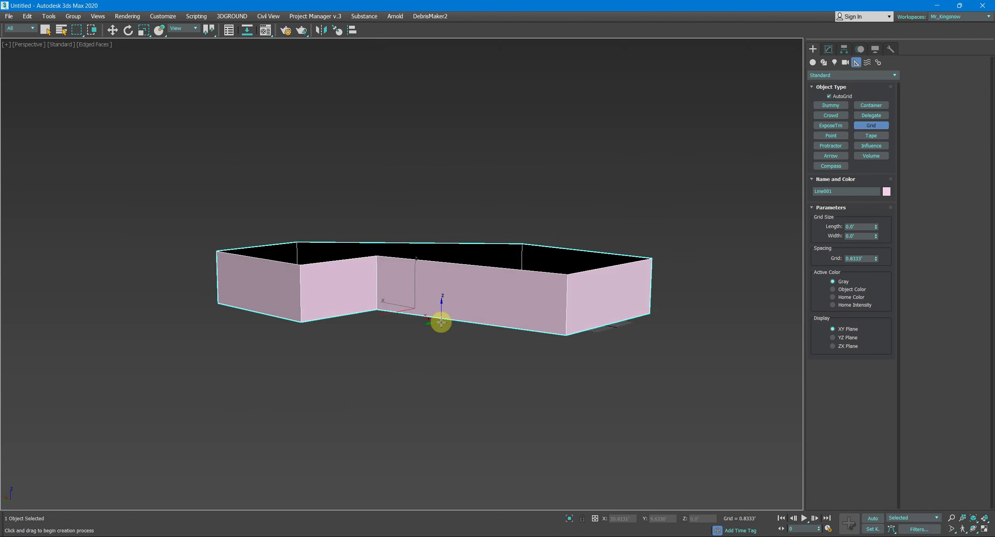
pyautogui.moveTo(442, 320)
pyautogui.keyDown('alt'); pyautogui.mouseDown(button='middle')
pyautogui.moveTo(438, 269)
pyautogui.moveTo(445, 278)
pyautogui.mouseUp(button='middle'); pyautogui.keyUp('alt')
pyautogui.keyDown('alt'); pyautogui.moveTo(329, 292); pyautogui.dragTo(349, 350, button='middle'); pyautogui.keyUp('alt')
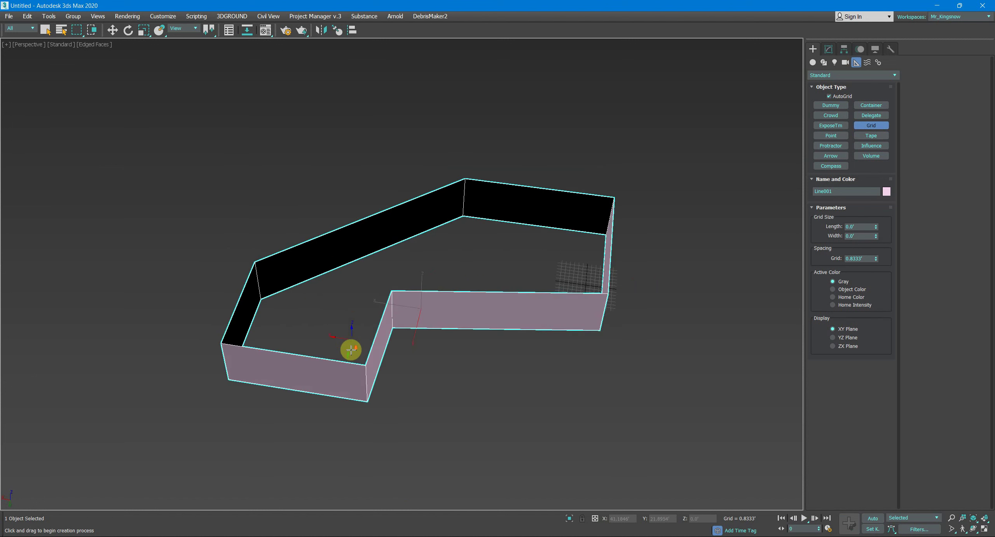
pyautogui.hotkey('alt', 'w')
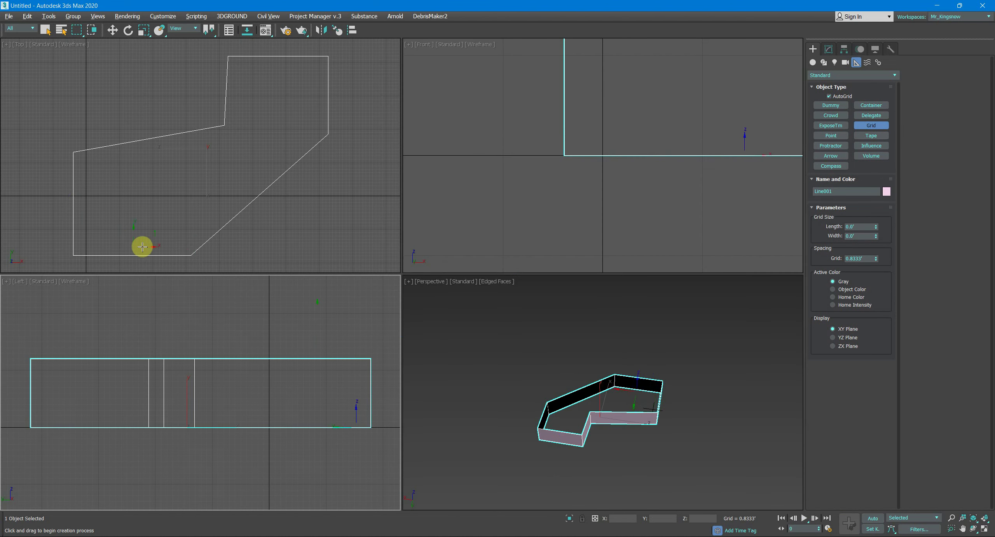
pyautogui.hotkey('alt', 'w')
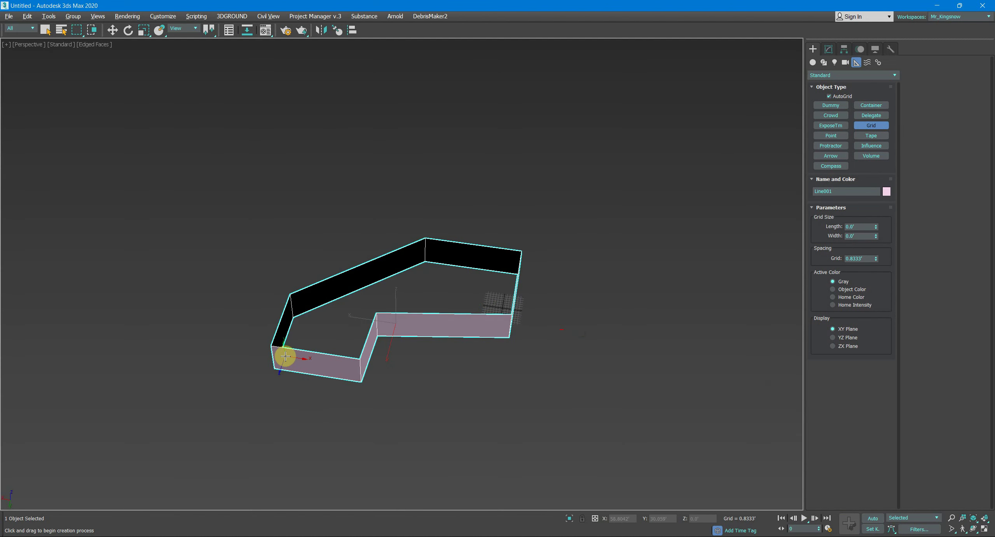
pyautogui.moveTo(283, 356); pyautogui.dragTo(342, 373)
pyautogui.scroll(3, 316, 342)
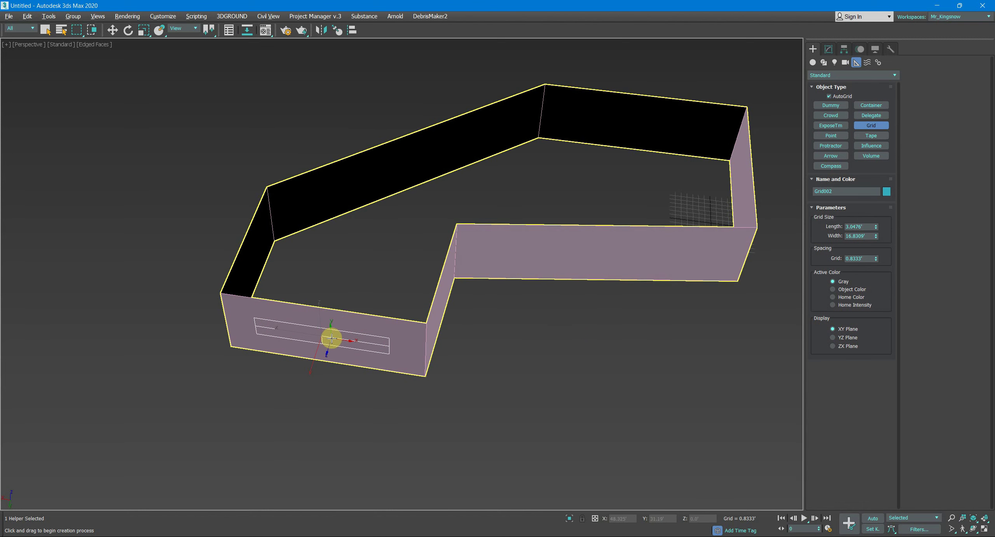
# End grid creation and set Grid002 as the active grid via the quad menu's Activate Grid
pyautogui.rightClick(318, 340)
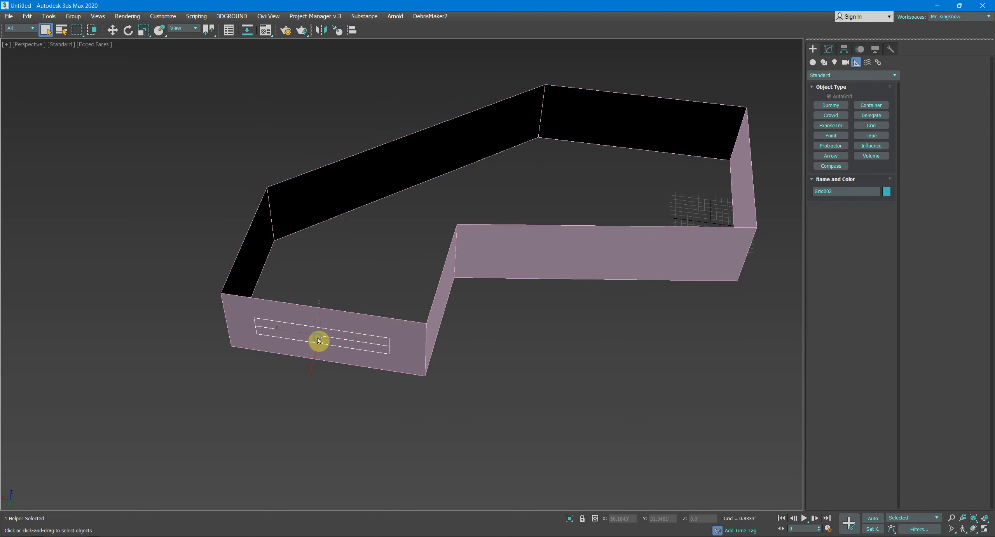
pyautogui.rightClick(342, 338)
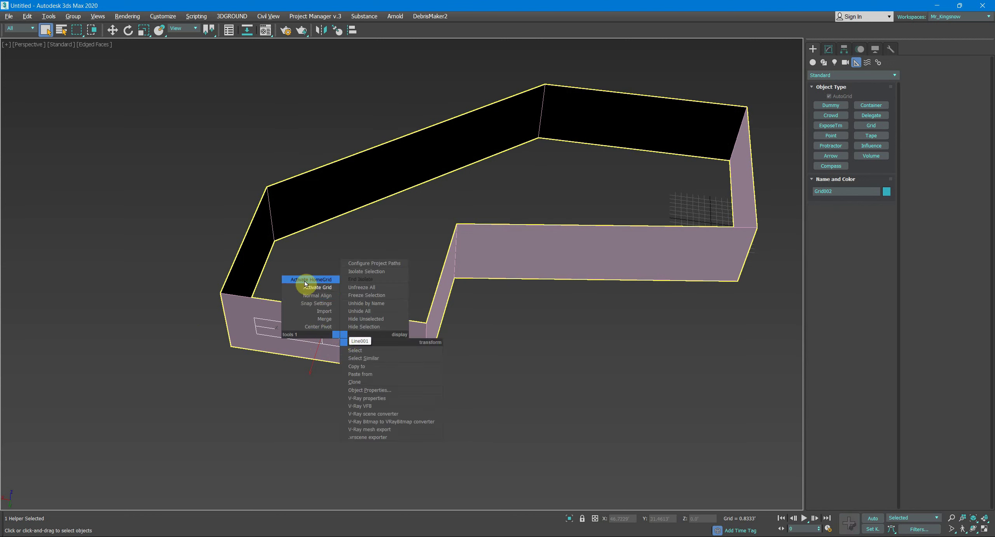
pyautogui.click(324, 290)
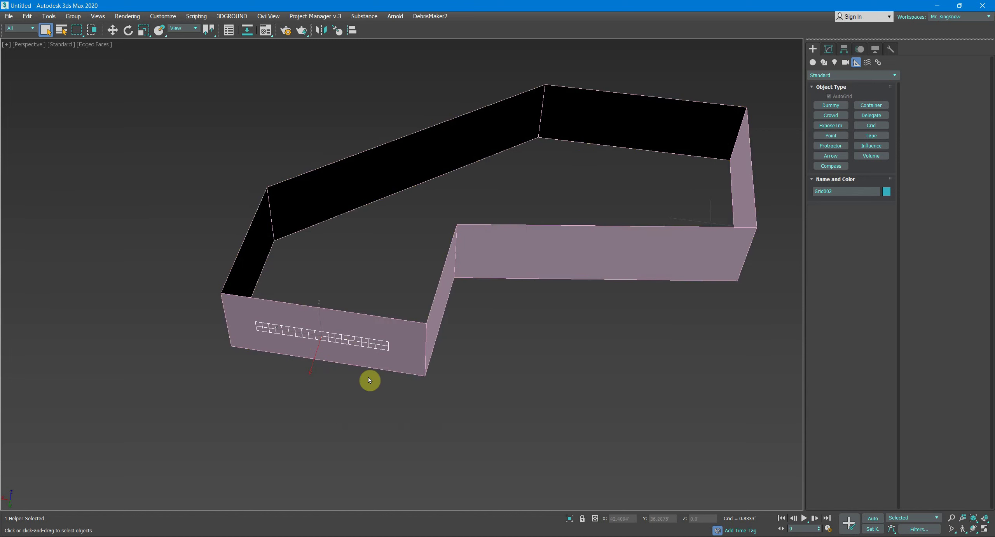
pyautogui.scroll(3, 368, 374)
pyautogui.scroll(-3, 312, 330)
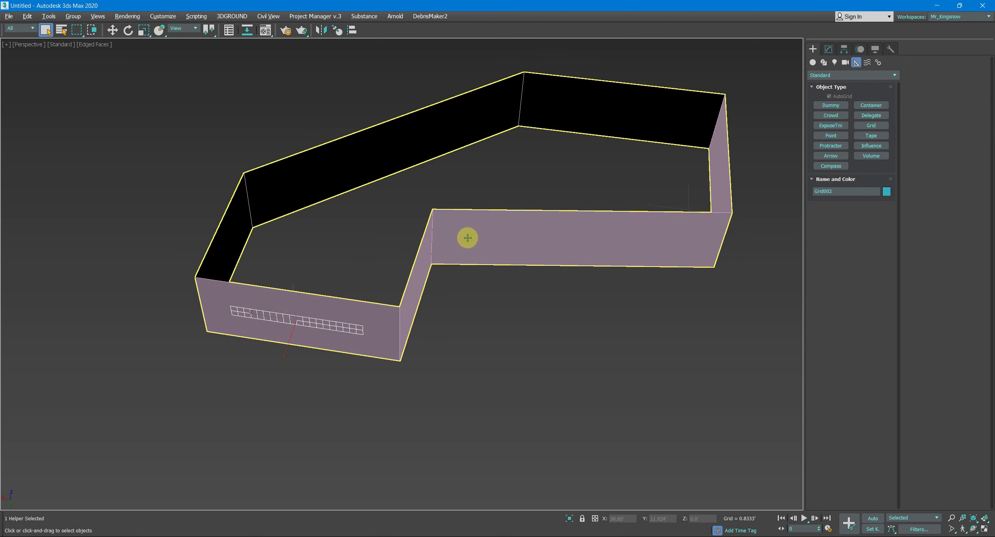
# Select Line001's recessed front polygon in Polygon mode and Grid Align it to Grid002
pyautogui.moveTo(467, 235); pyautogui.dragTo(437, 253, button='middle')
pyautogui.click(460, 256)
pyautogui.click(828, 49)
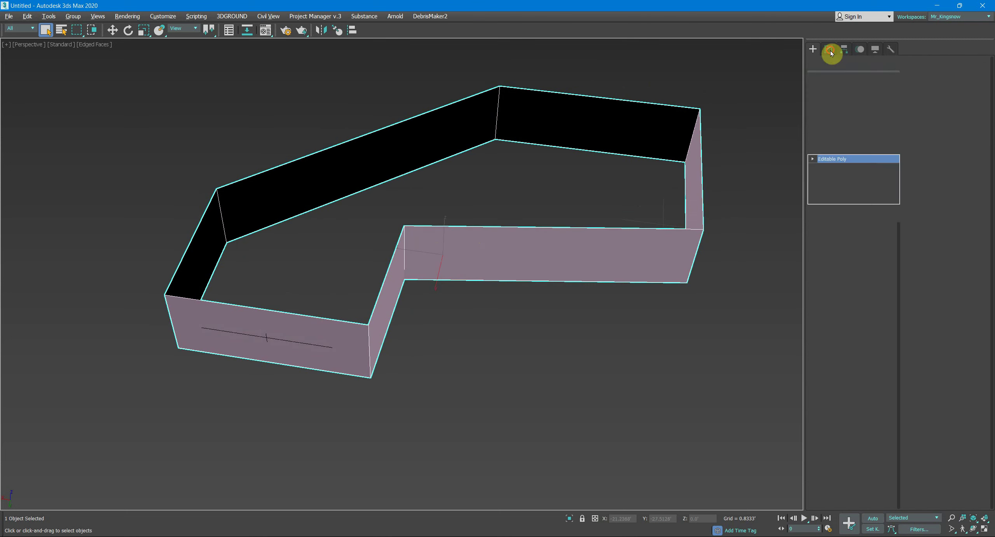
pyautogui.click(859, 245)
pyautogui.click(493, 258)
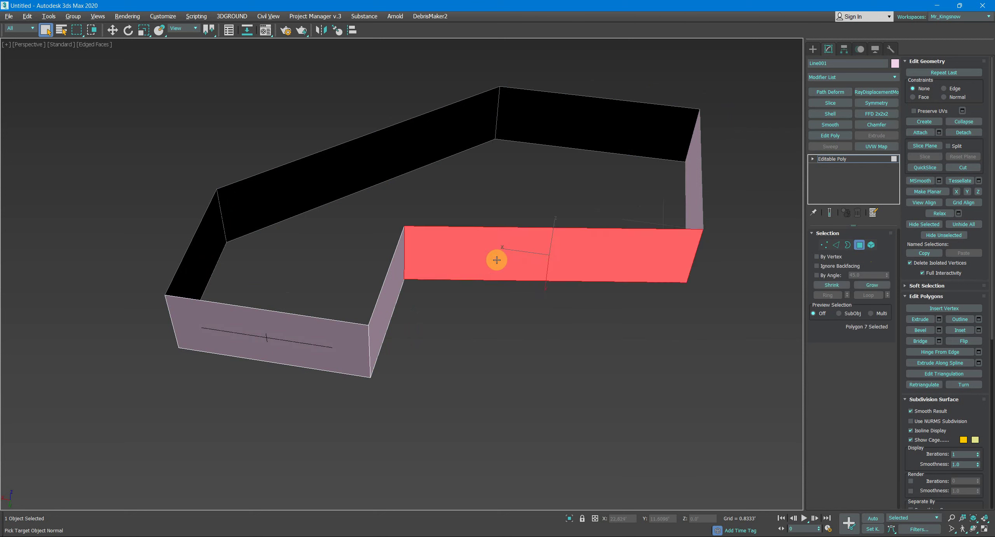
pyautogui.keyDown('alt'); pyautogui.moveTo(493, 259); pyautogui.dragTo(506, 267, button='middle'); pyautogui.keyUp('alt')
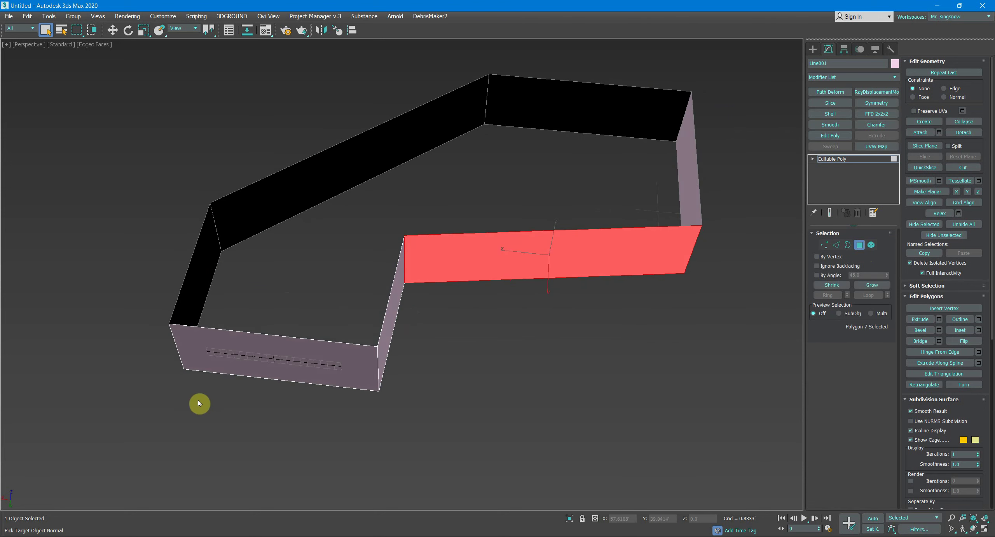
pyautogui.click(963, 207)
# Orbit to inspect the straightened front wall and return to object level
pyautogui.keyDown('alt'); pyautogui.moveTo(518, 325); pyautogui.dragTo(529, 337, button='middle'); pyautogui.keyUp('alt')
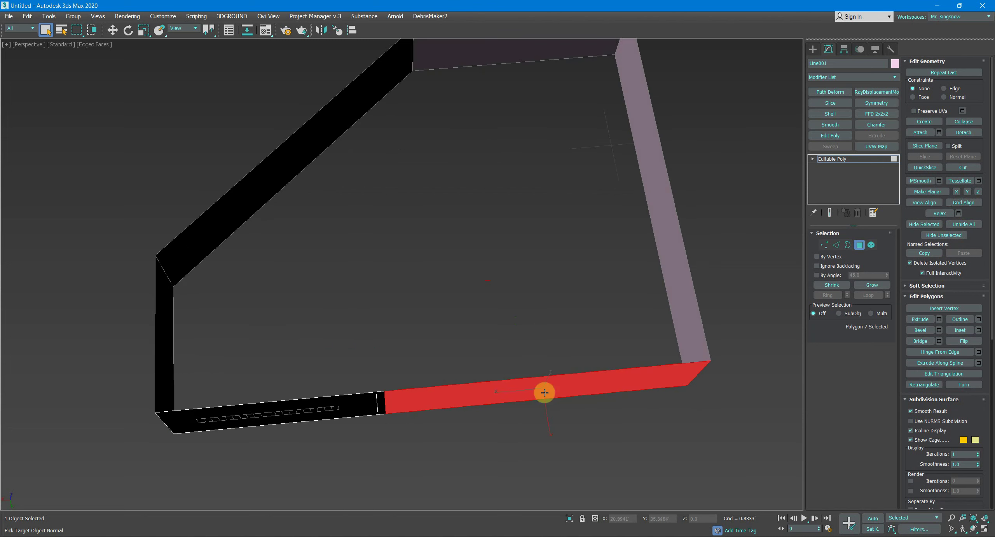
pyautogui.scroll(-2, 562, 386)
pyautogui.moveTo(562, 386)
pyautogui.keyDown('alt'); pyautogui.mouseDown(button='middle')
pyautogui.moveTo(513, 368)
pyautogui.moveTo(493, 334)
pyautogui.moveTo(548, 292)
pyautogui.moveTo(598, 324)
pyautogui.moveTo(555, 329)
pyautogui.moveTo(569, 333)
pyautogui.moveTo(584, 218)
pyautogui.moveTo(537, 305)
pyautogui.moveTo(502, 190)
pyautogui.mouseUp(button='middle'); pyautogui.keyUp('alt')
pyautogui.scroll(-2, 504, 189)
pyautogui.click(834, 159)
pyautogui.moveTo(591, 167); pyautogui.dragTo(611, 195, button='middle')
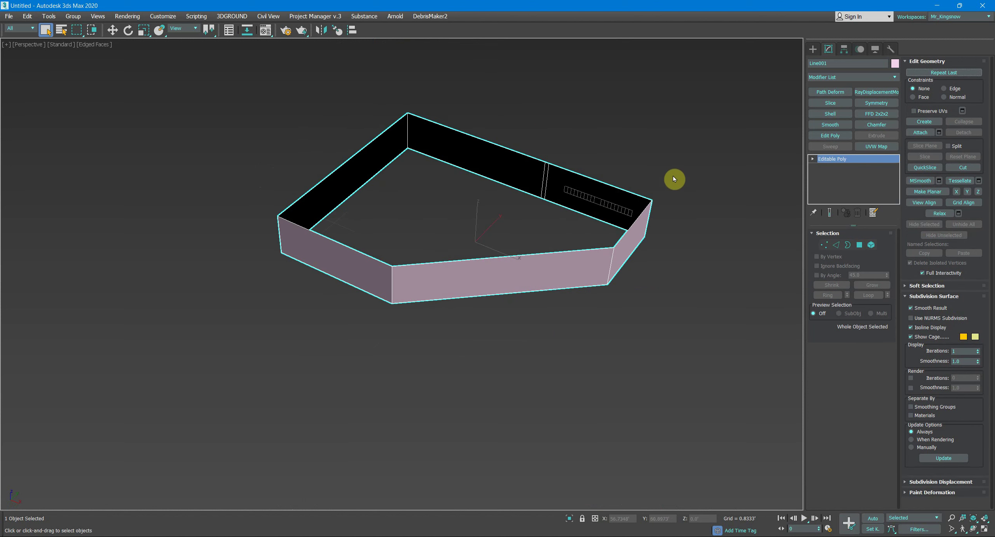
# Use Select and Place to move Grid002 from the back wall onto the long front wall
pyautogui.moveTo(608, 200); pyautogui.dragTo(542, 144)
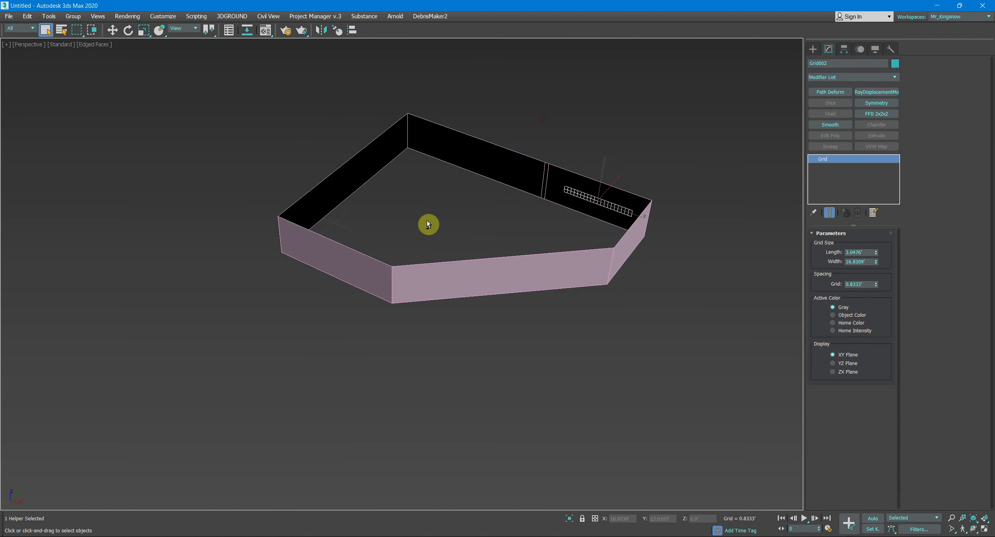
pyautogui.moveTo(693, 195); pyautogui.dragTo(644, 256, button='middle')
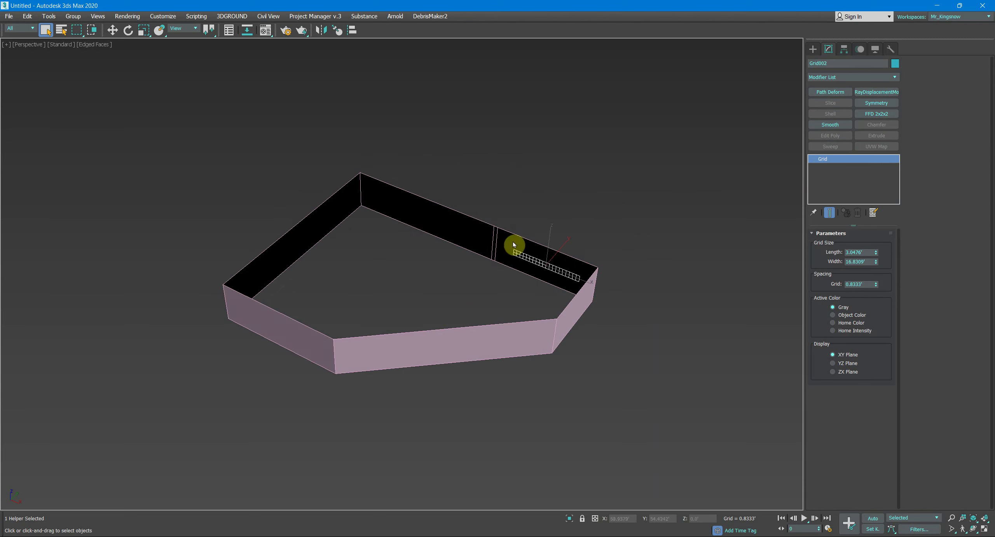
pyautogui.click(160, 31)
pyautogui.moveTo(547, 263)
pyautogui.mouseDown()
pyautogui.moveTo(311, 355)
pyautogui.moveTo(278, 329)
pyautogui.moveTo(404, 344)
pyautogui.mouseUp()
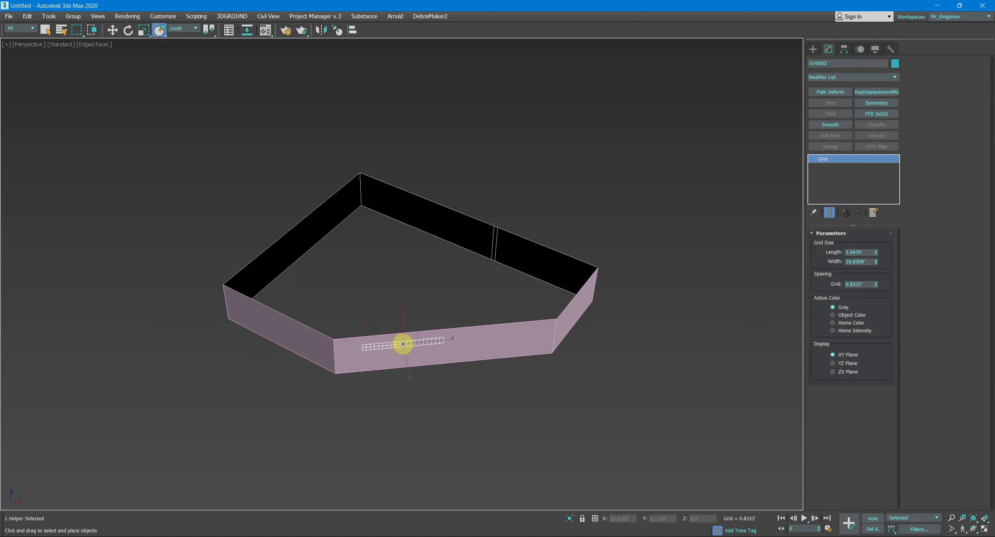
pyautogui.keyDown('alt'); pyautogui.moveTo(406, 344); pyautogui.dragTo(605, 201, button='middle'); pyautogui.keyUp('alt')
pyautogui.click(605, 202)
pyautogui.press('w')
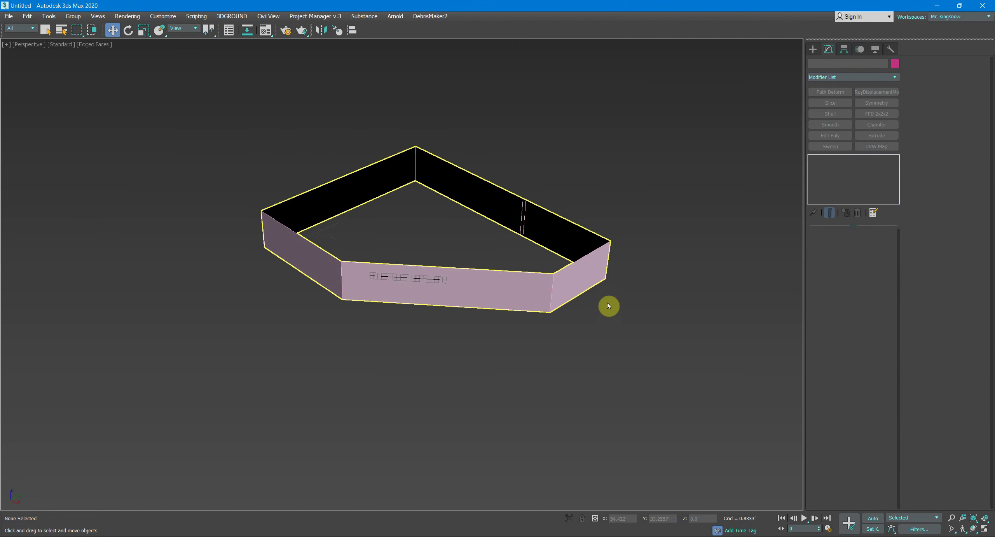
# Grid Align Line001's right end wall polygon to Grid002
pyautogui.click(587, 276)
pyautogui.click(861, 245)
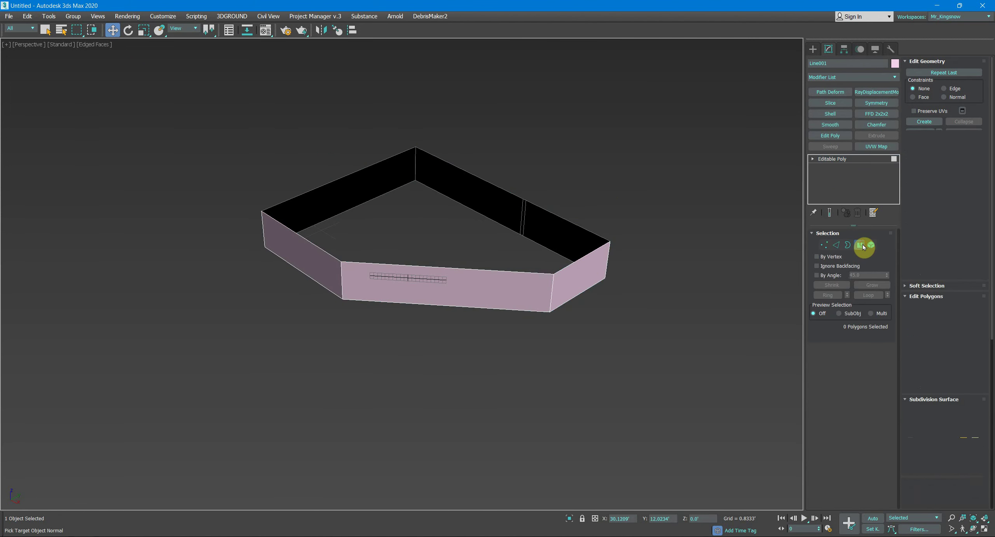
pyautogui.click(590, 279)
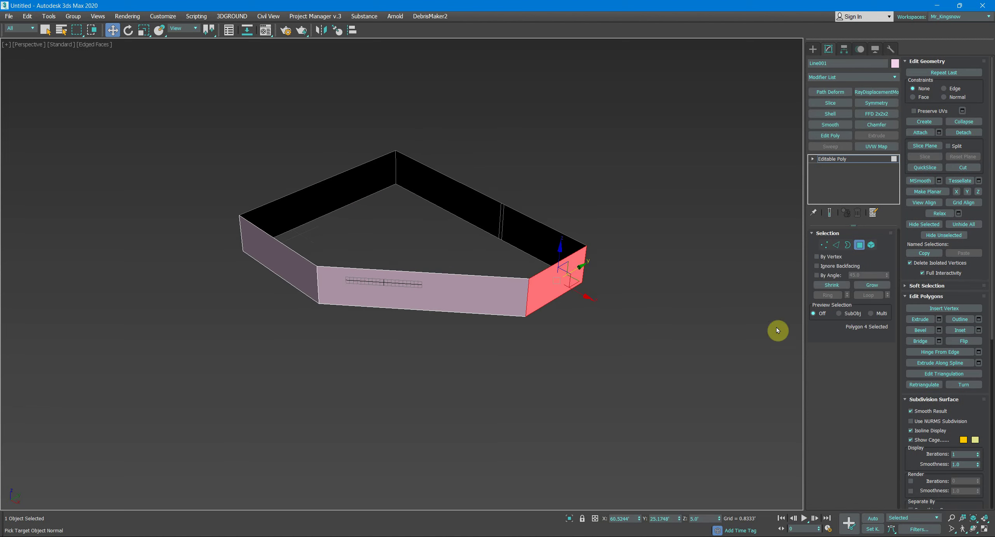
pyautogui.click(965, 203)
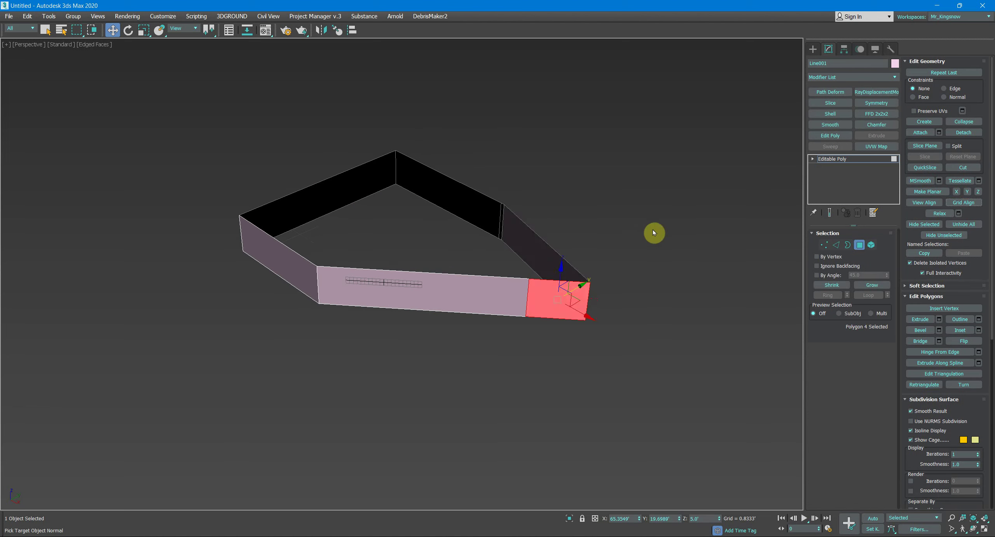
pyautogui.moveTo(653, 229)
pyautogui.keyDown('alt'); pyautogui.mouseDown(button='middle')
pyautogui.moveTo(583, 238)
pyautogui.moveTo(510, 148)
pyautogui.mouseUp(button='middle'); pyautogui.keyUp('alt')
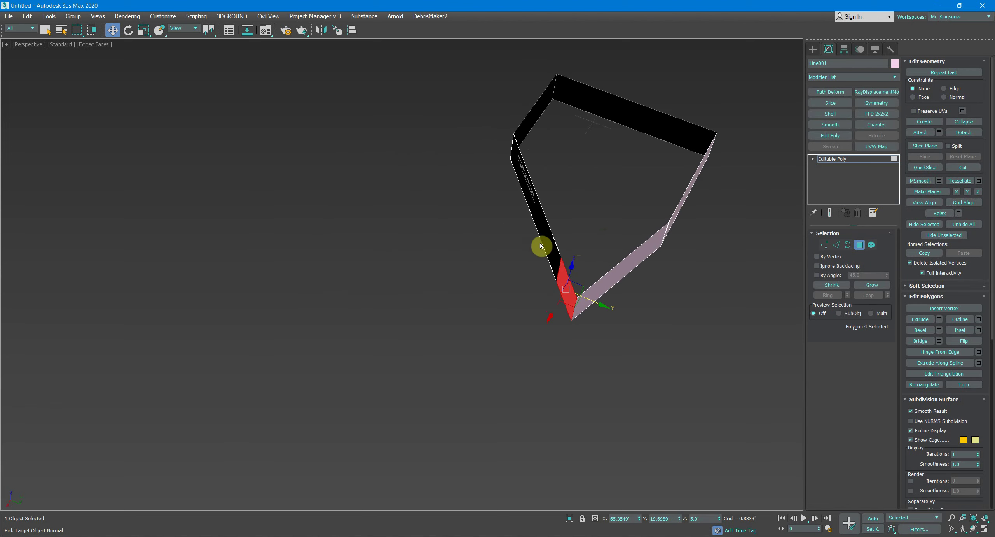
pyautogui.moveTo(590, 288)
pyautogui.keyDown('alt'); pyautogui.mouseDown(button='middle')
pyautogui.moveTo(504, 308)
pyautogui.moveTo(504, 323)
pyautogui.moveTo(493, 307)
pyautogui.moveTo(502, 311)
pyautogui.mouseUp(button='middle'); pyautogui.keyUp('alt')
# Place Grid002 onto the front-right wall with Select and Place
pyautogui.click(838, 158)
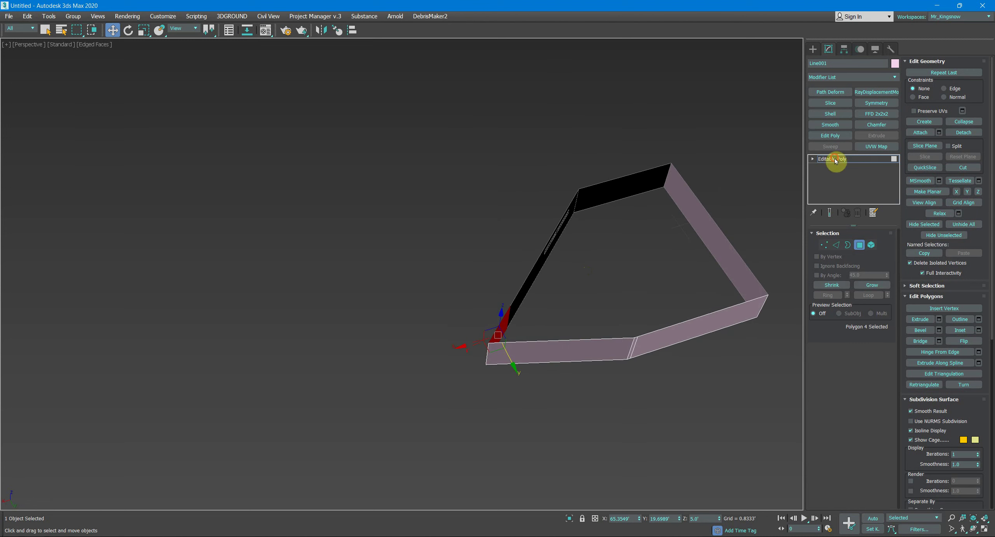
pyautogui.press('q')
pyautogui.moveTo(545, 285)
pyautogui.keyDown('alt'); pyautogui.mouseDown(button='middle')
pyautogui.moveTo(562, 289)
pyautogui.moveTo(485, 268)
pyautogui.mouseUp(button='middle'); pyautogui.keyUp('alt')
pyautogui.click(485, 268)
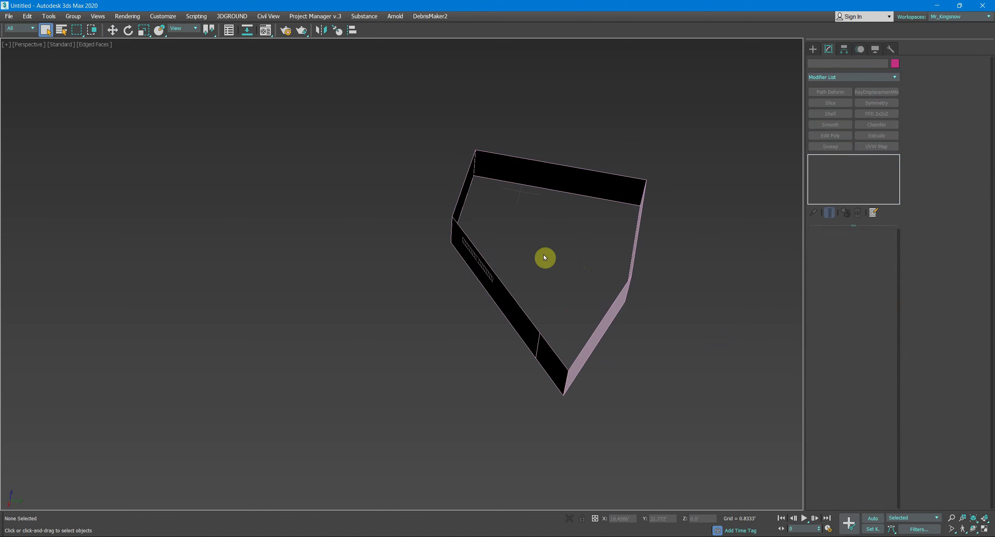
pyautogui.click(466, 251)
pyautogui.click(159, 30)
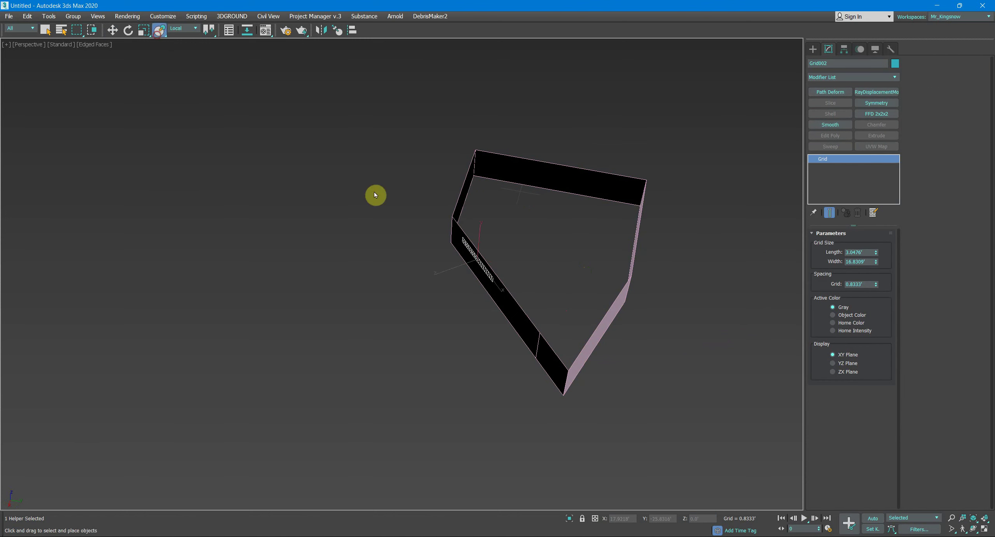
pyautogui.keyDown('alt'); pyautogui.moveTo(376, 194); pyautogui.dragTo(608, 293, button='middle'); pyautogui.keyUp('alt')
pyautogui.moveTo(480, 258); pyautogui.dragTo(604, 344)
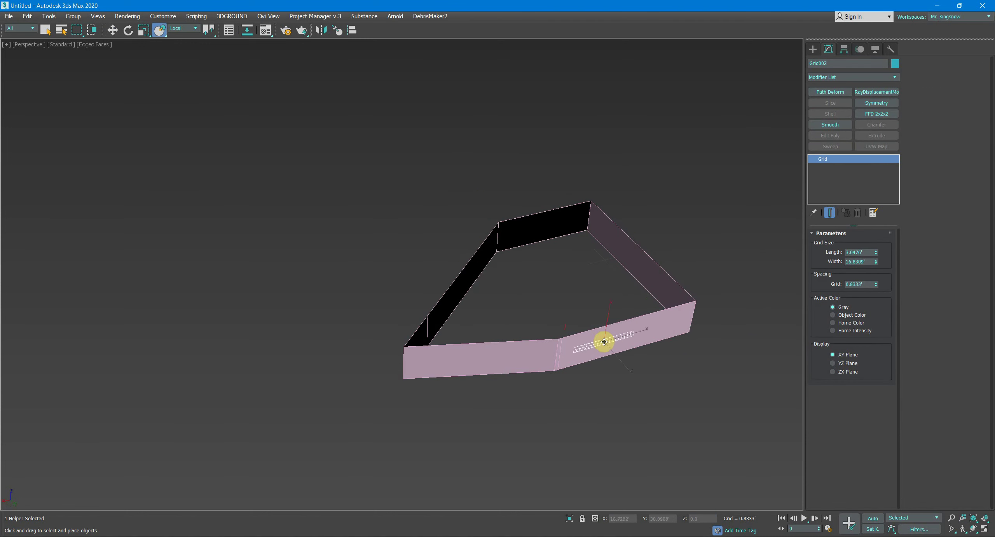
pyautogui.rightClick(612, 280)
pyautogui.click(502, 373)
pyautogui.press('w')
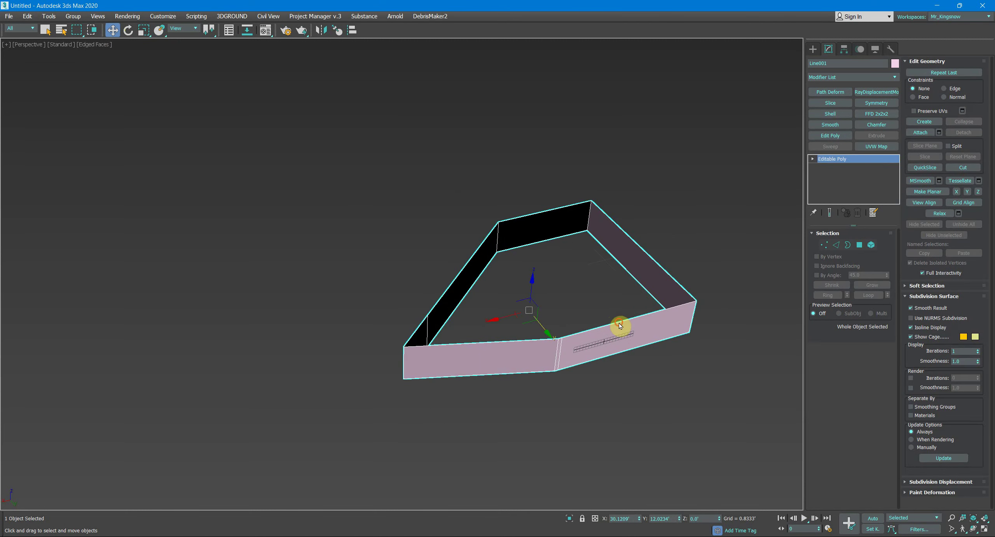
# Grid Align front wall Polygon 5 to Grid002 and view the result from above
pyautogui.click(858, 245)
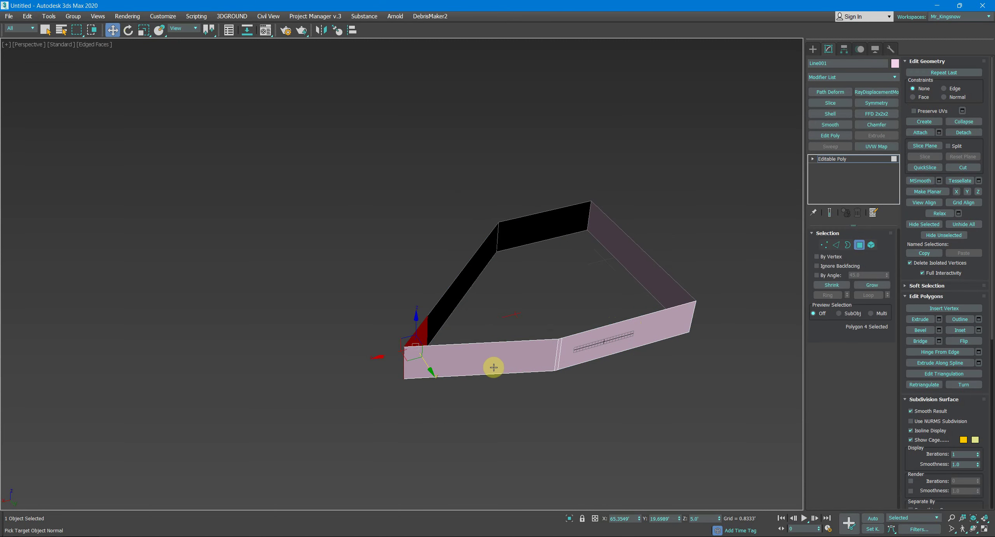
pyautogui.click(491, 363)
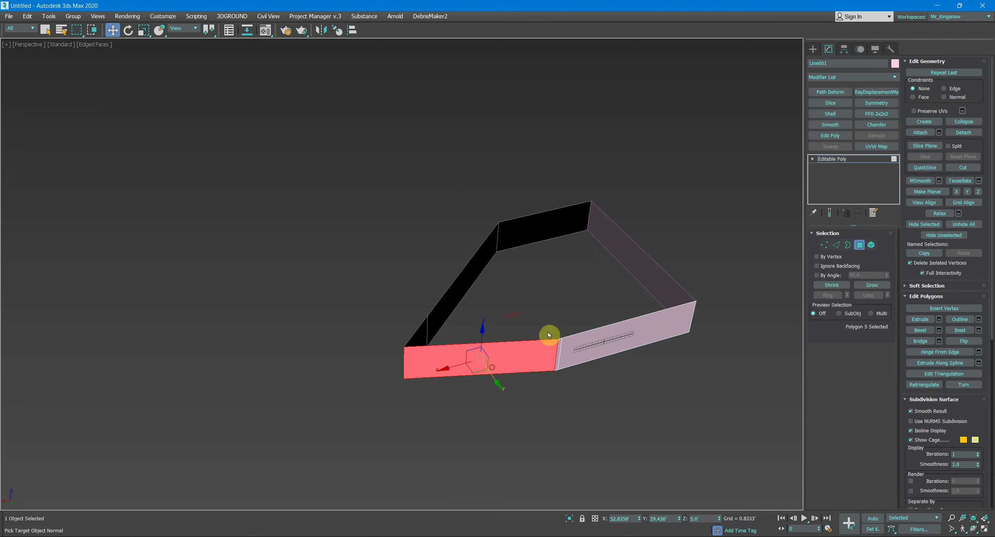
pyautogui.click(959, 206)
pyautogui.moveTo(657, 215)
pyautogui.keyDown('alt'); pyautogui.mouseDown(button='middle')
pyautogui.moveTo(565, 292)
pyautogui.moveTo(625, 299)
pyautogui.moveTo(611, 317)
pyautogui.mouseUp(button='middle'); pyautogui.keyUp('alt')
pyautogui.scroll(-1, 485, 296)
pyautogui.scroll(-3, 455, 287)
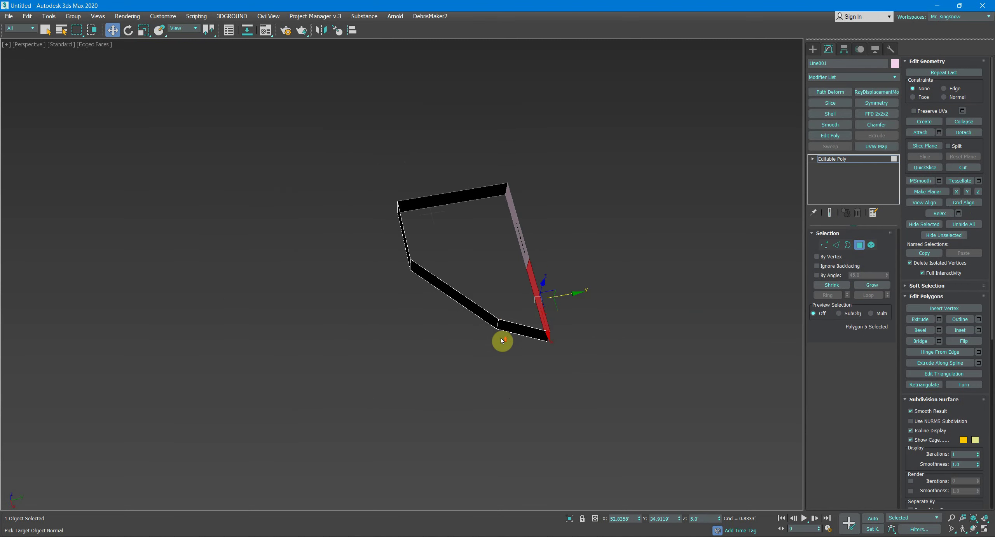
pyautogui.scroll(6, 561, 275)
pyautogui.scroll(-5, 561, 275)
pyautogui.keyDown('alt'); pyautogui.moveTo(577, 271); pyautogui.dragTo(425, 204, button='middle'); pyautogui.keyUp('alt')
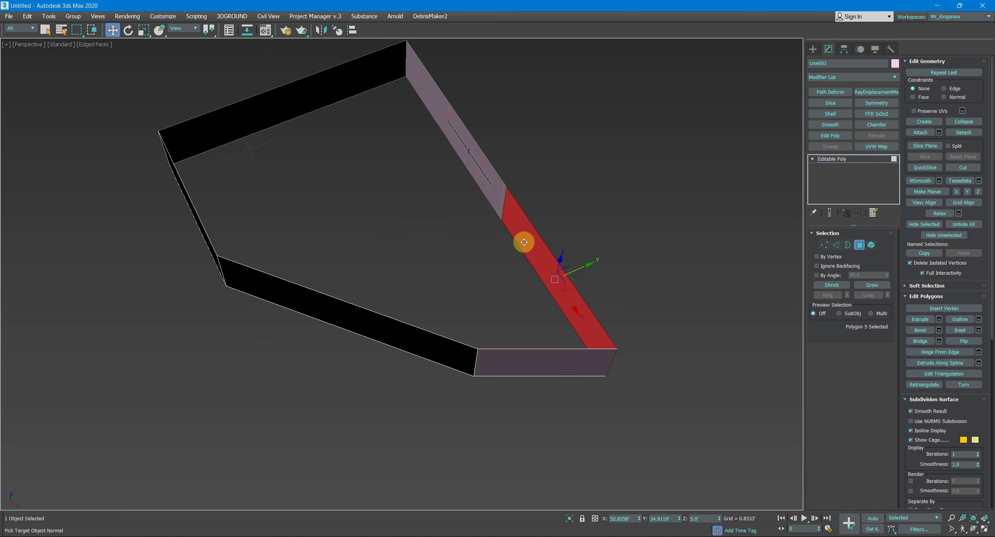
# Rotate Grid002 to -85° on Z and move it onto the lower wall
pyautogui.click(859, 159)
pyautogui.click(469, 157)
pyautogui.press('e')
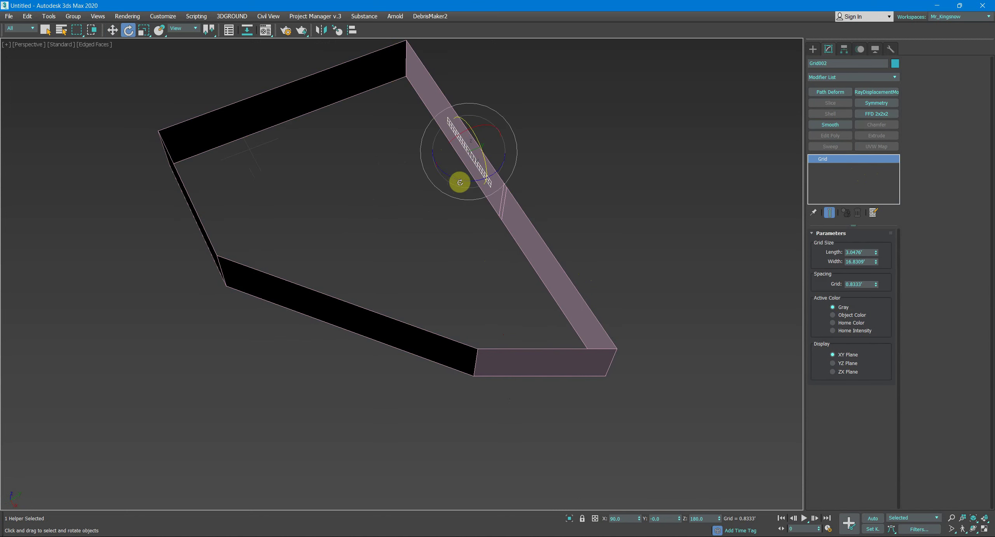
pyautogui.moveTo(460, 182); pyautogui.dragTo(435, 176)
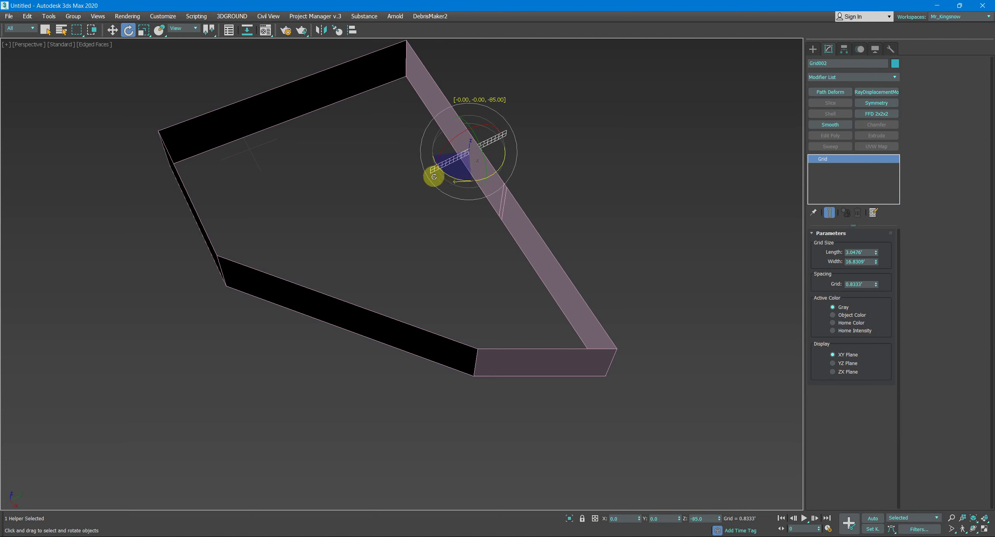
pyautogui.press('w')
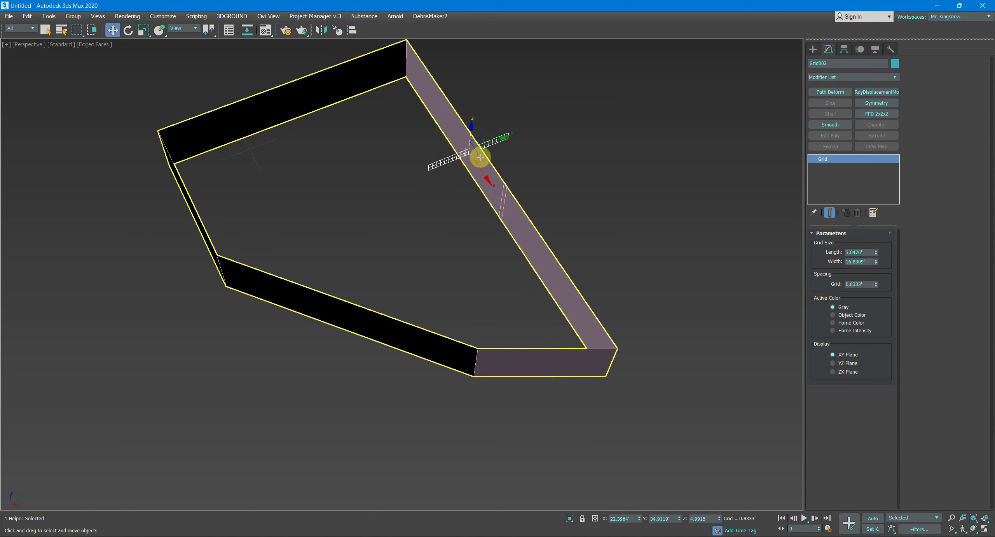
pyautogui.moveTo(485, 155)
pyautogui.mouseDown()
pyautogui.moveTo(415, 306)
pyautogui.moveTo(497, 285)
pyautogui.moveTo(546, 329)
pyautogui.moveTo(549, 356)
pyautogui.mouseUp()
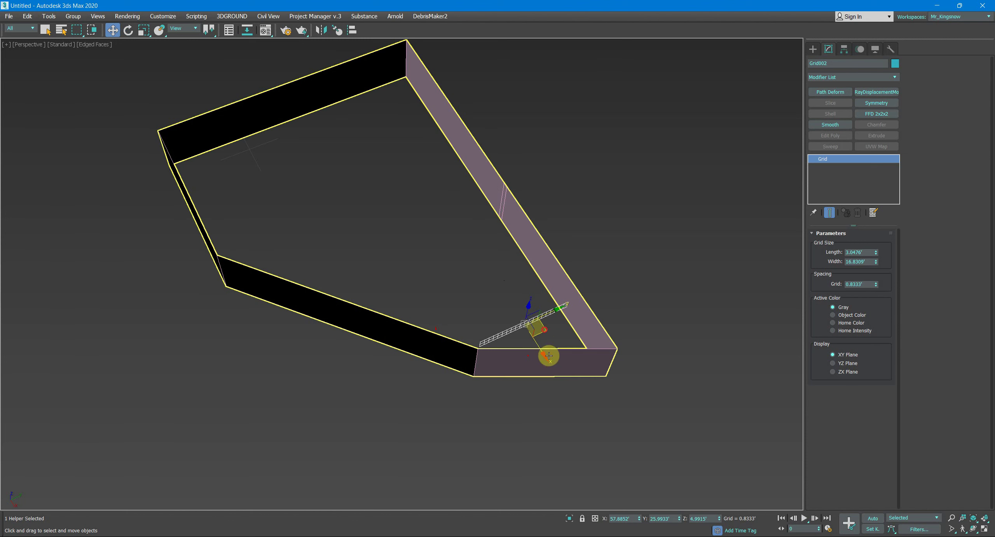
# Grid Align Line001's short end wall face to Grid002, forming an angled corner wall
pyautogui.click(553, 367)
pyautogui.click(859, 245)
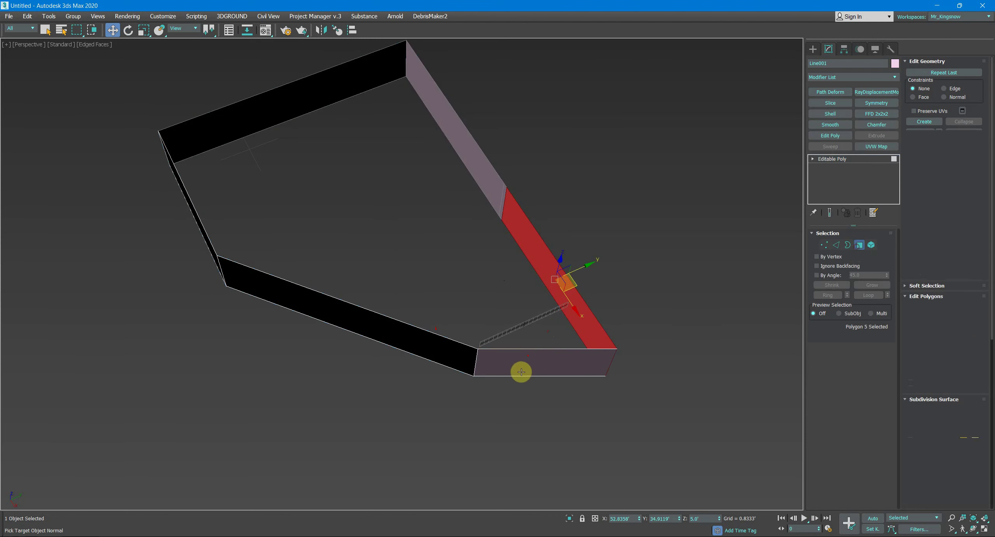
pyautogui.click(520, 369)
pyautogui.click(964, 203)
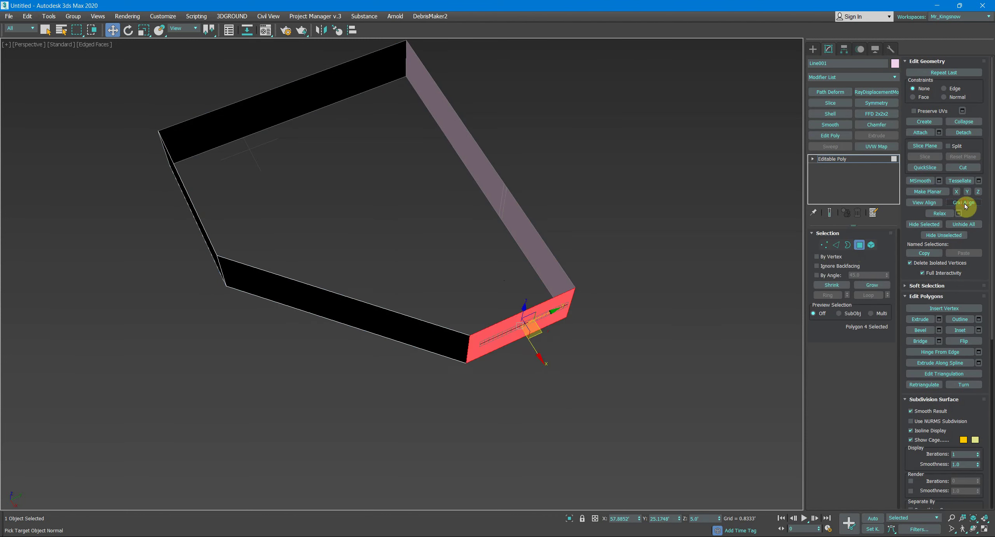
pyautogui.moveTo(605, 244)
pyautogui.keyDown('alt'); pyautogui.mouseDown(button='middle')
pyautogui.moveTo(633, 271)
pyautogui.moveTo(569, 269)
pyautogui.moveTo(454, 310)
pyautogui.mouseUp(button='middle'); pyautogui.keyUp('alt')
pyautogui.scroll(-3, 454, 310)
pyautogui.click(836, 158)
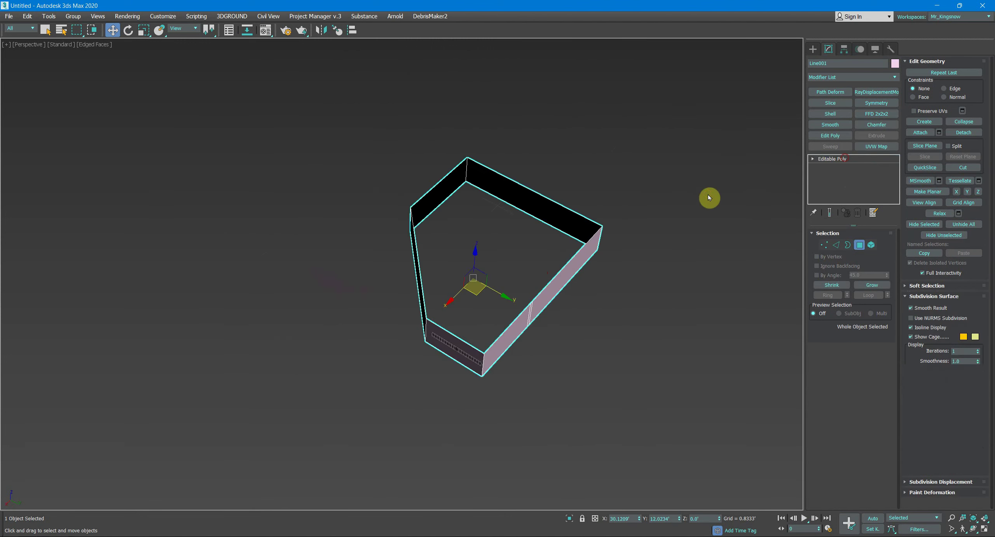
pyautogui.click(686, 203)
pyautogui.keyDown('alt'); pyautogui.moveTo(546, 267); pyautogui.dragTo(607, 269, button='middle'); pyautogui.keyUp('alt')
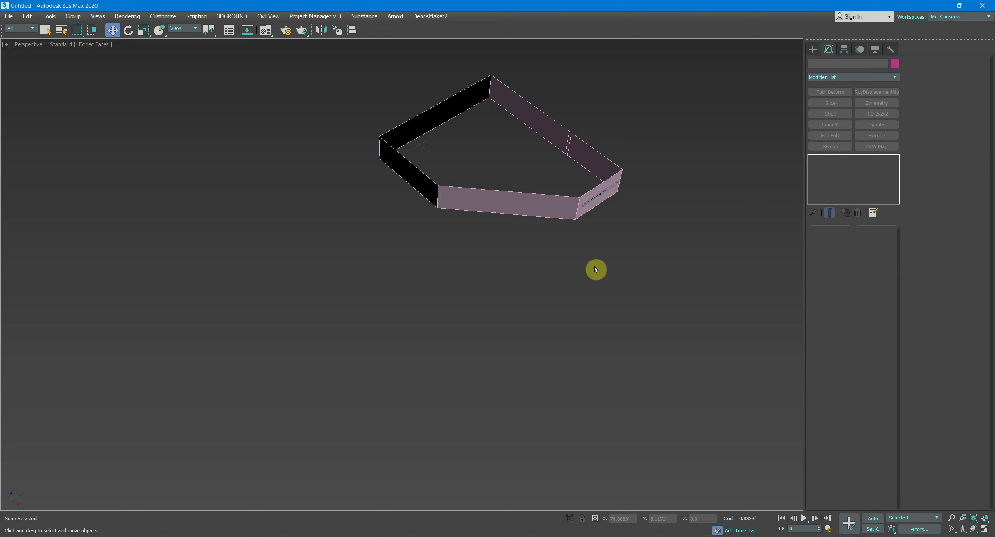
# Inspect the angled corner, selecting the box and the helper grid Grid002
pyautogui.moveTo(595, 269); pyautogui.dragTo(534, 178, button='middle')
pyautogui.scroll(3, 584, 120)
pyautogui.moveTo(585, 120); pyautogui.dragTo(452, 307, button='middle')
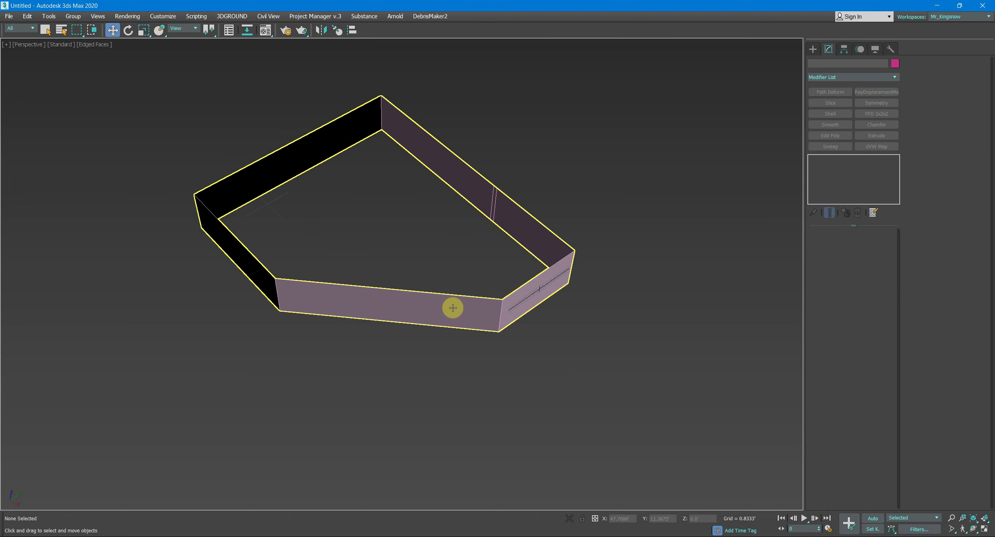
pyautogui.scroll(3, 506, 299)
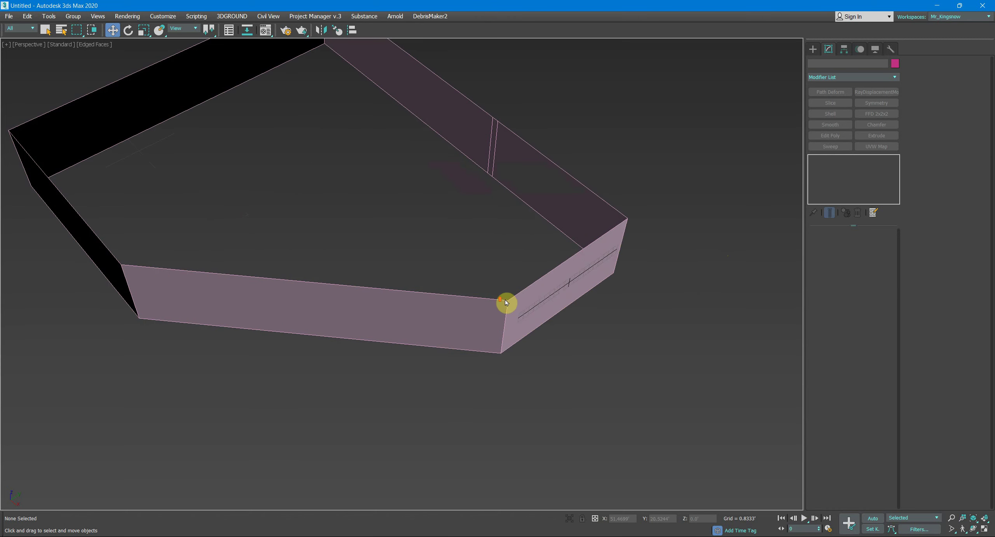
pyautogui.click(572, 280)
pyautogui.moveTo(582, 280); pyautogui.dragTo(557, 306, button='middle')
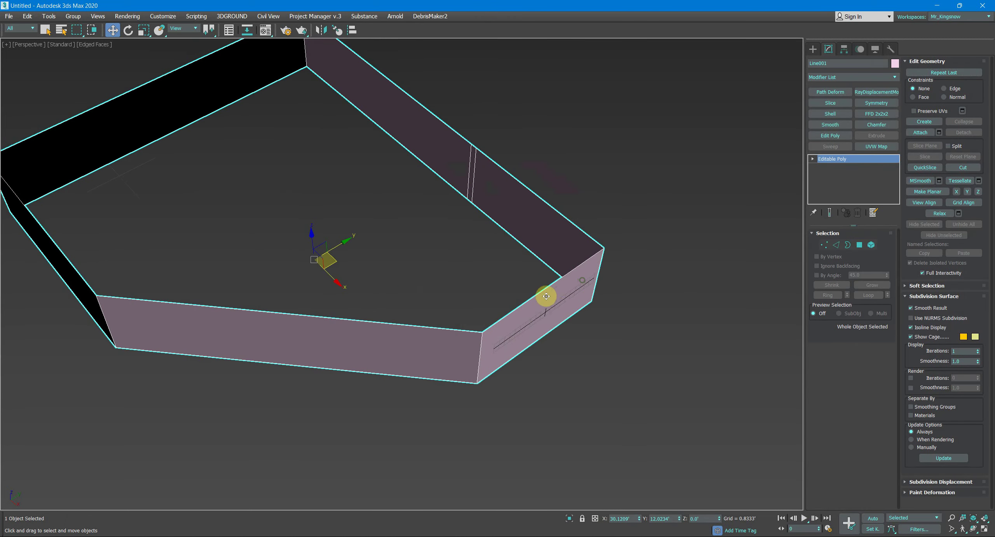
pyautogui.click(557, 306)
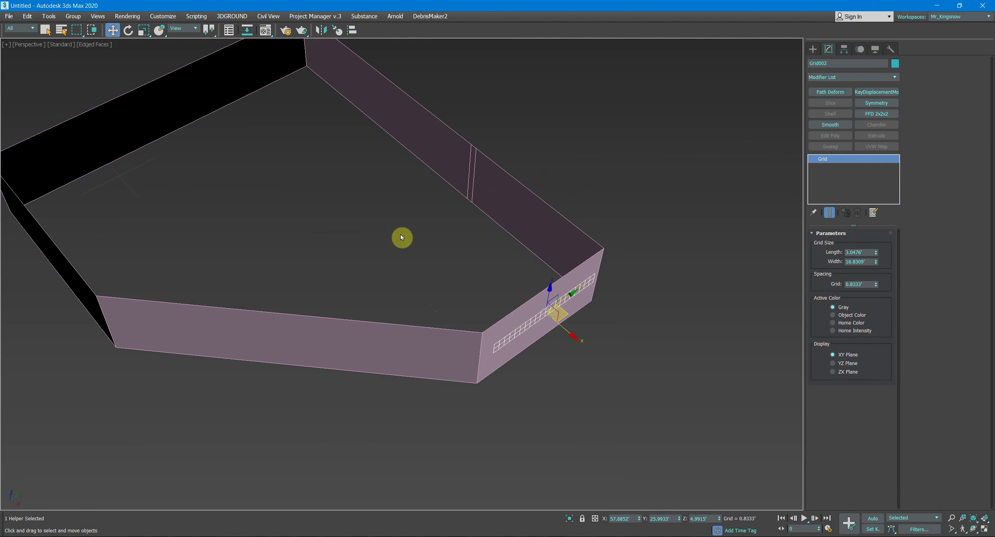
pyautogui.moveTo(402, 237); pyautogui.dragTo(449, 292, button='middle')
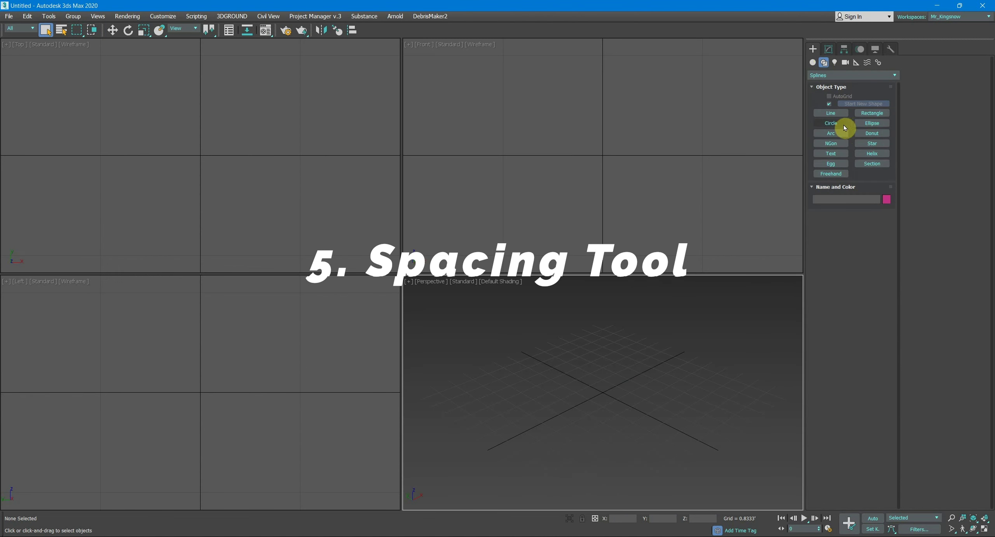
# Draw an arc spline, Arc001, in the maximized Top view
pyautogui.click(831, 133)
pyautogui.hotkey('alt', 'w')
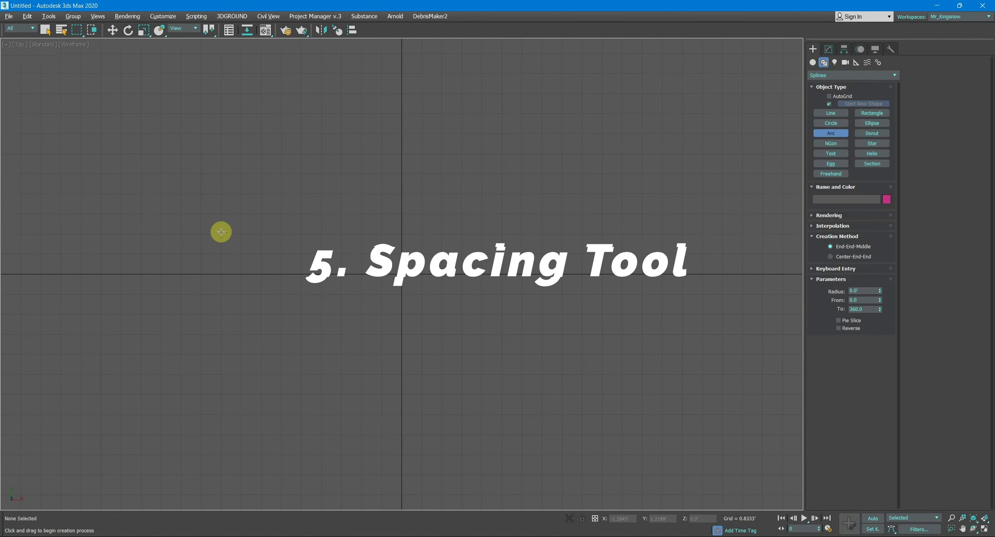
pyautogui.moveTo(111, 214); pyautogui.dragTo(719, 214)
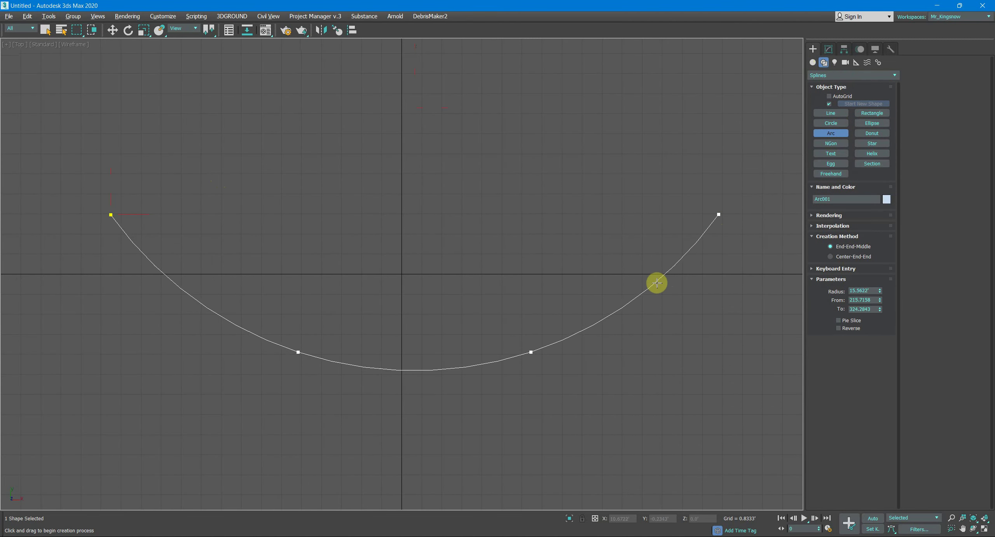
pyautogui.click(657, 283)
pyautogui.rightClick(651, 277)
pyautogui.hotkey('alt', 'w')
pyautogui.hotkey('alt', 'w')
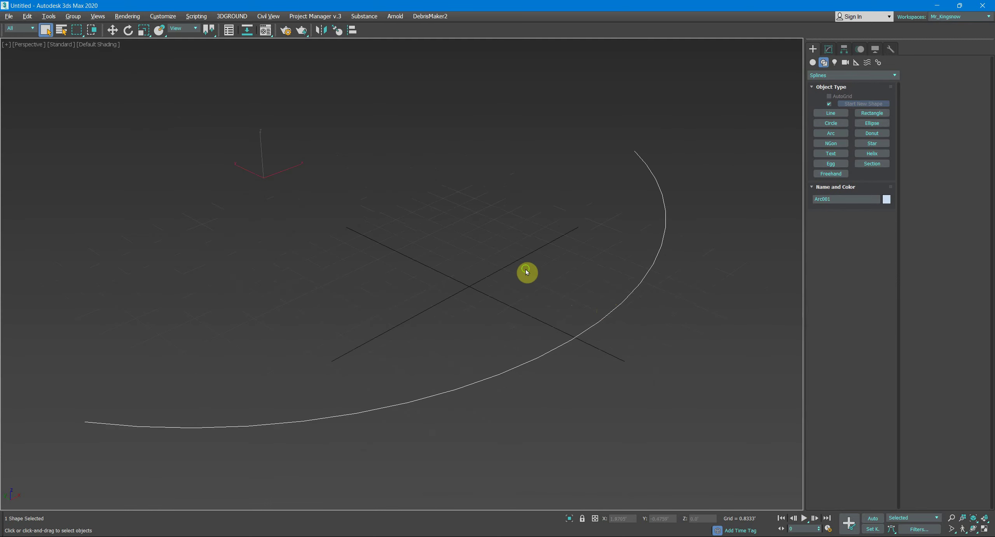
# Shift-move a copy of the arc, Arc002, off to the left
pyautogui.moveTo(526, 271)
pyautogui.keyDown('alt'); pyautogui.mouseDown(button='middle')
pyautogui.moveTo(582, 273)
pyautogui.moveTo(516, 205)
pyautogui.mouseUp(button='middle'); pyautogui.keyUp('alt')
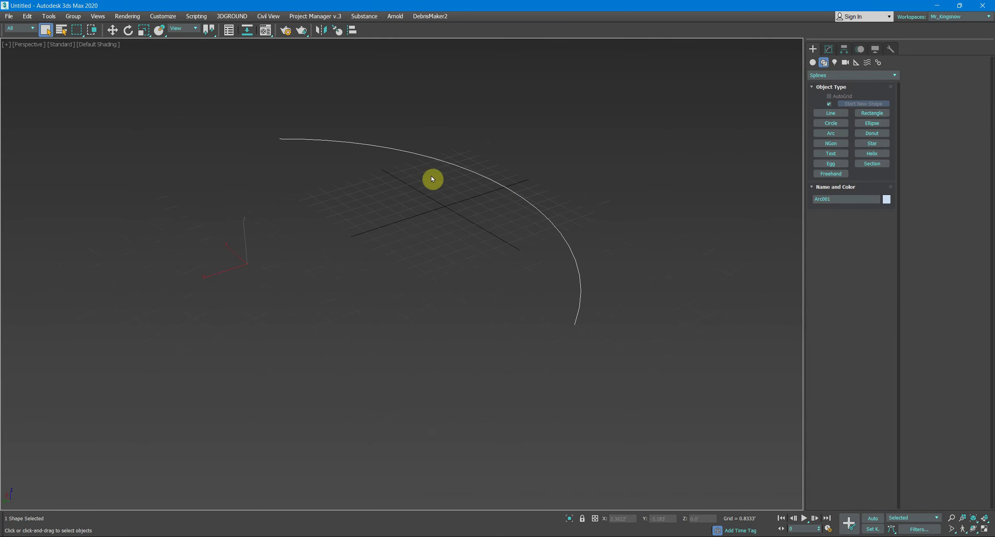
pyautogui.scroll(-2, 462, 209)
pyautogui.scroll(-2, 428, 210)
pyautogui.press('w')
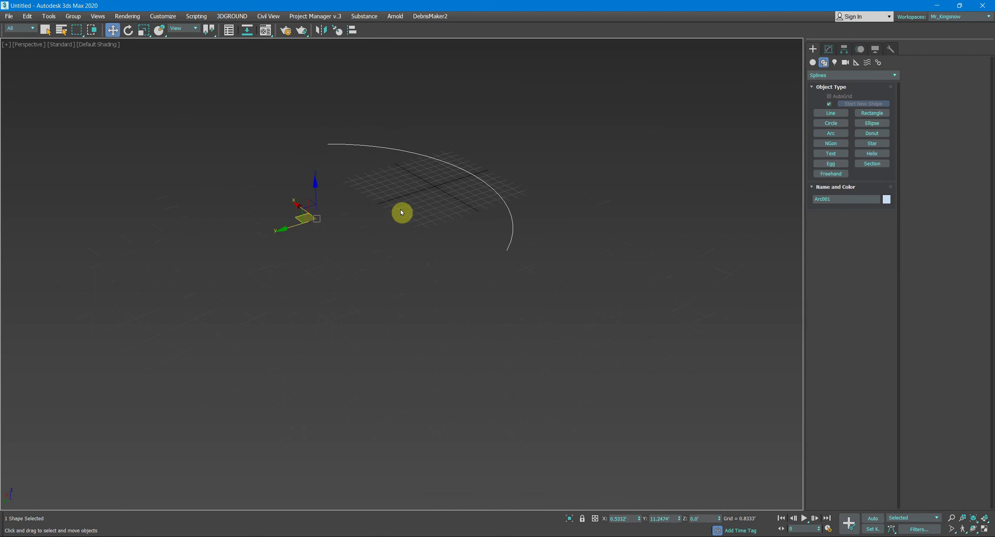
pyautogui.keyDown('shift'); pyautogui.moveTo(297, 227); pyautogui.dragTo(155, 238); pyautogui.keyUp('shift')
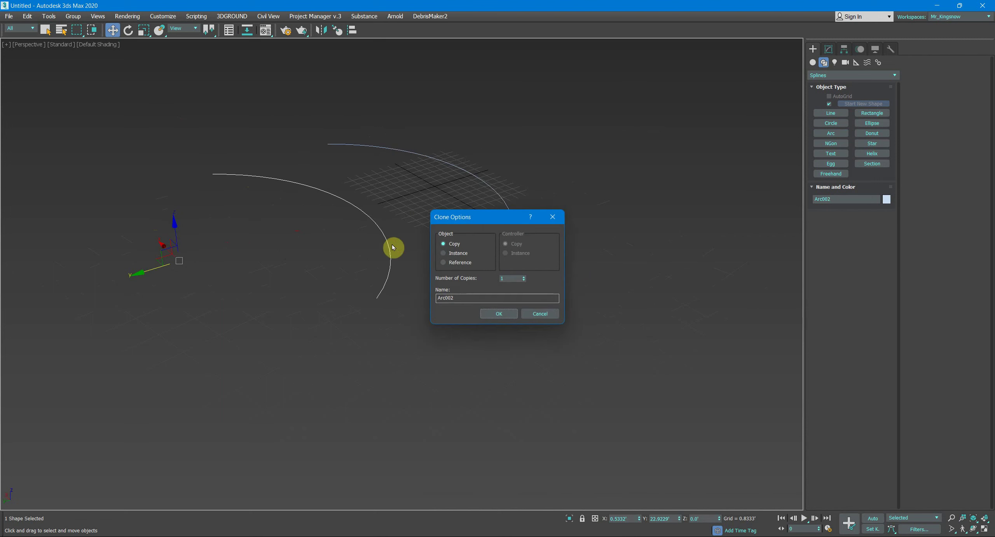
pyautogui.press('Return')
pyautogui.click(830, 50)
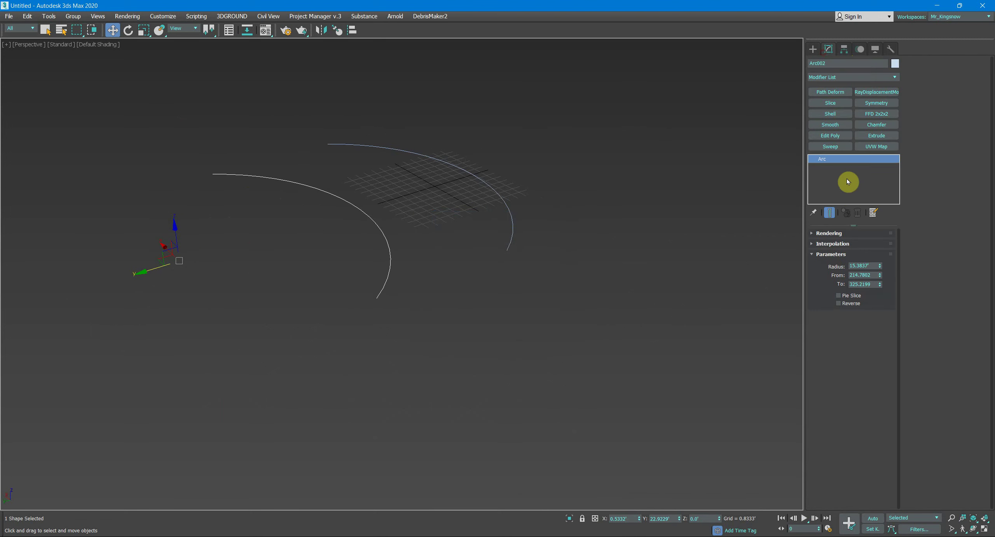
# Sweep the copied arc with a Bar cross-section, widened into a flat road slab
pyautogui.click(840, 149)
pyautogui.click(850, 269)
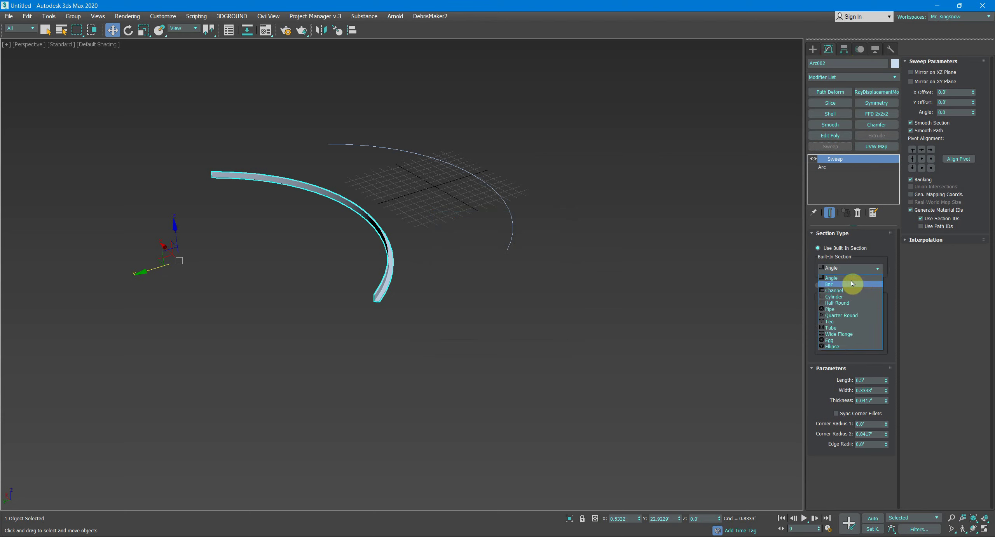
pyautogui.click(862, 262)
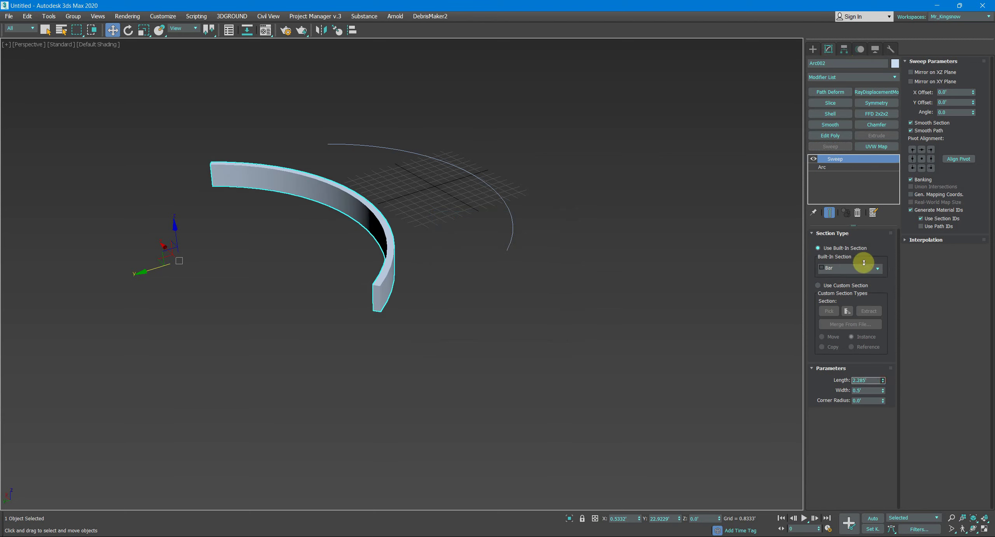
pyautogui.moveTo(884, 391); pyautogui.dragTo(858, 410)
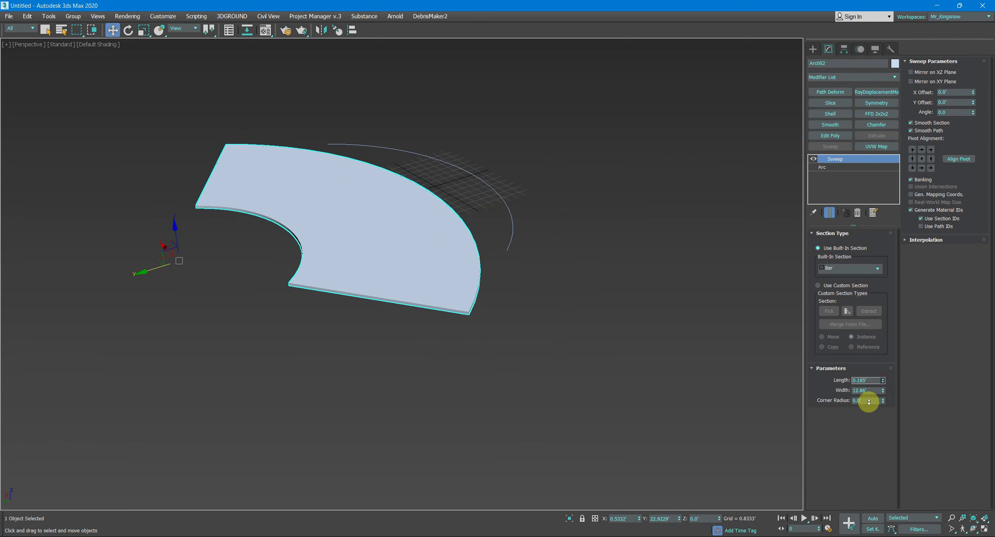
# Scale and move the original Arc001 into place beside the slab
pyautogui.press('q')
pyautogui.scroll(3, 567, 316)
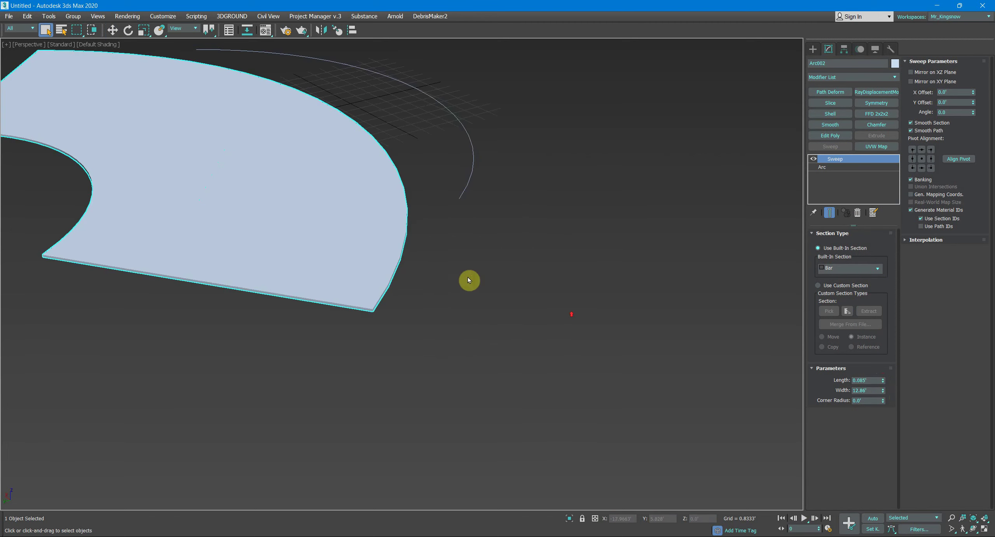
pyautogui.scroll(-2, 468, 277)
pyautogui.click(528, 255)
pyautogui.scroll(-1, 527, 256)
pyautogui.press('r')
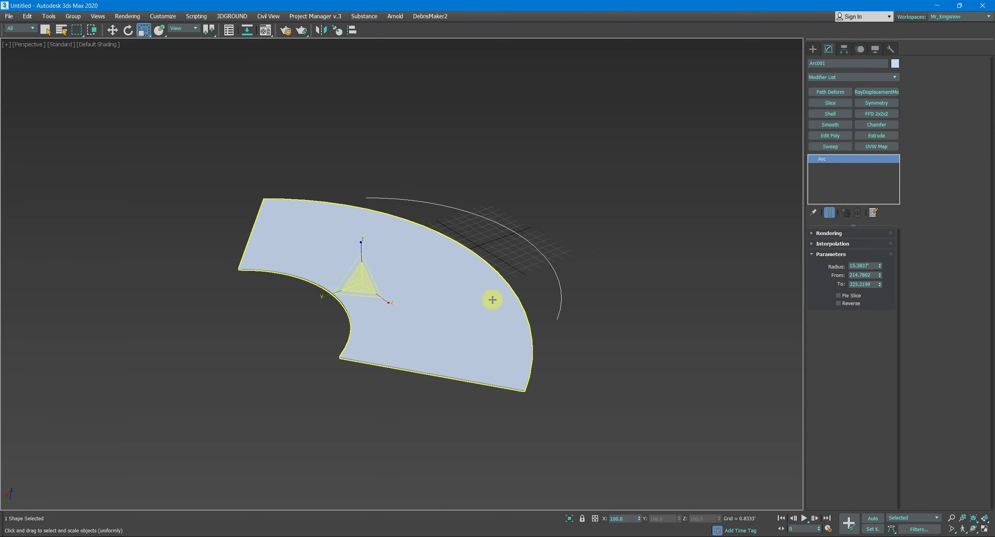
pyautogui.moveTo(355, 282)
pyautogui.mouseDown()
pyautogui.moveTo(344, 288)
pyautogui.moveTo(406, 283)
pyautogui.moveTo(493, 244)
pyautogui.mouseUp()
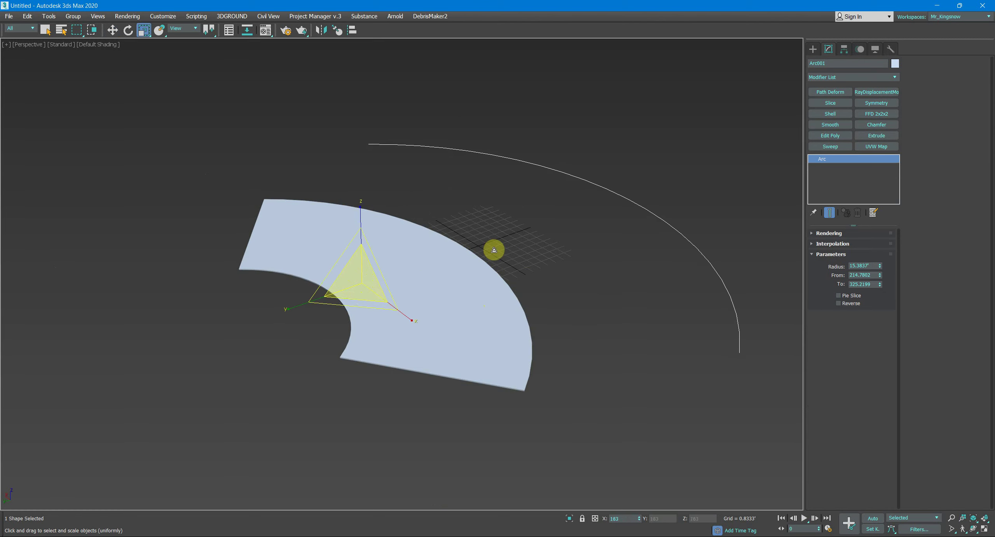
pyautogui.press('w')
pyautogui.moveTo(338, 294)
pyautogui.mouseDown()
pyautogui.moveTo(153, 312)
pyautogui.moveTo(213, 307)
pyautogui.mouseUp()
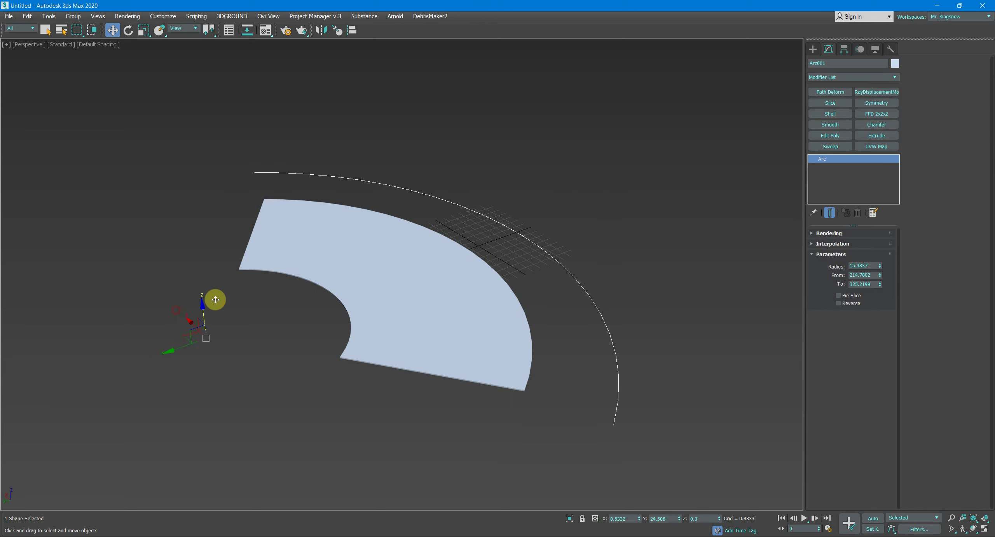
pyautogui.press('r')
pyautogui.scroll(-3, 274, 352)
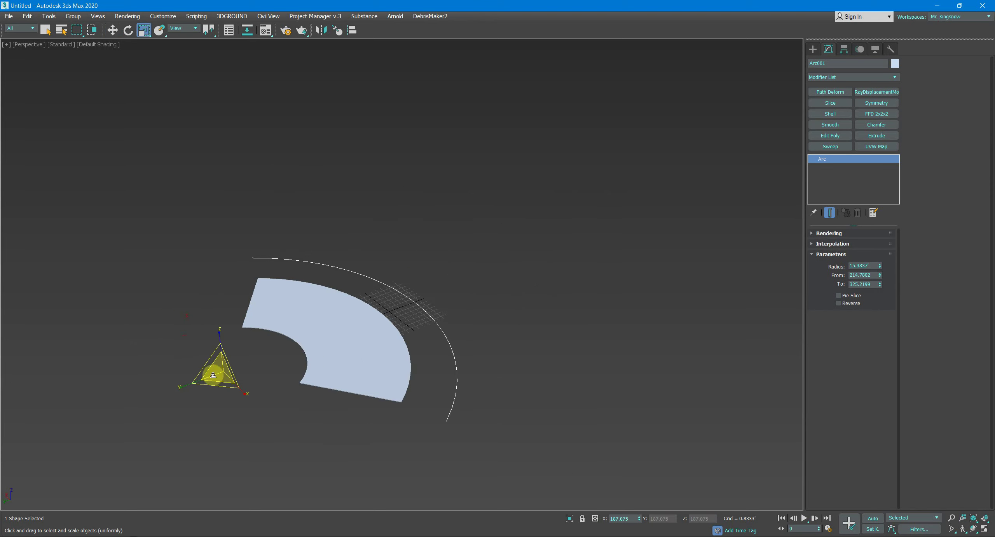
pyautogui.moveTo(213, 375)
pyautogui.mouseDown()
pyautogui.moveTo(224, 381)
pyautogui.moveTo(217, 376)
pyautogui.mouseUp()
pyautogui.press('w')
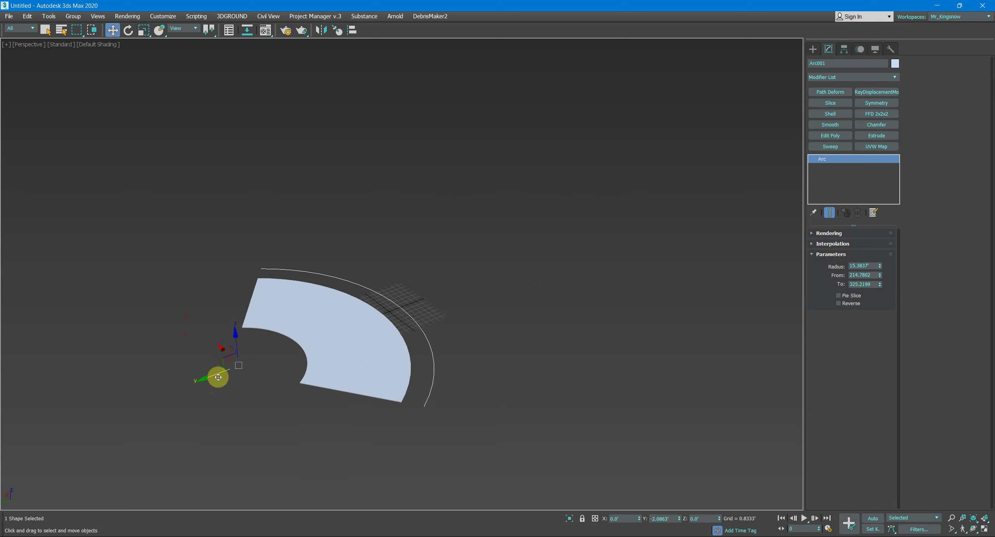
# Deselect everything, reframe the road, and bring up the Create panel
pyautogui.moveTo(218, 377)
pyautogui.keyDown('alt'); pyautogui.mouseDown(button='middle')
pyautogui.moveTo(418, 317)
pyautogui.moveTo(467, 340)
pyautogui.mouseUp(button='middle'); pyautogui.keyUp('alt')
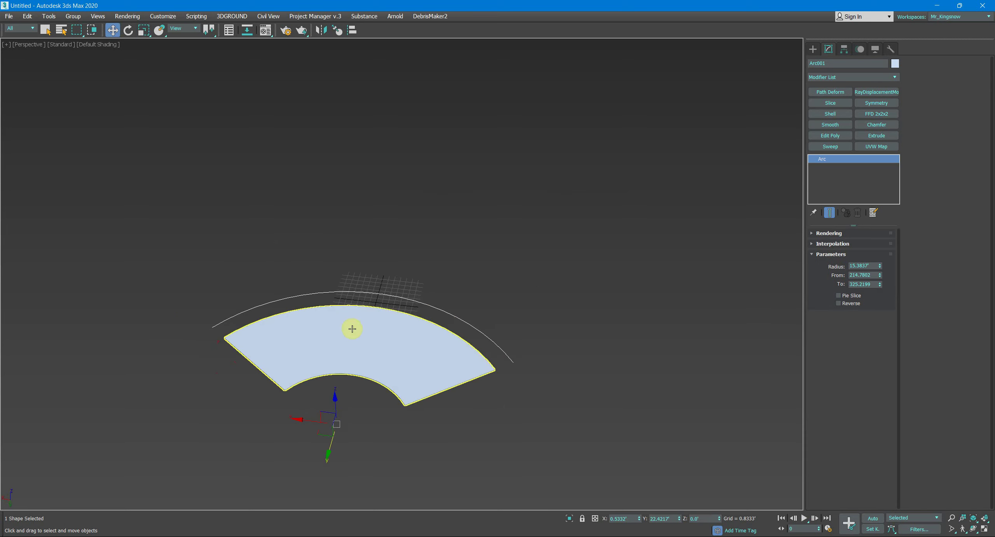
pyautogui.press('q')
pyautogui.click(422, 222)
pyautogui.keyDown('alt'); pyautogui.moveTo(422, 222); pyautogui.dragTo(468, 221, button='middle'); pyautogui.keyUp('alt')
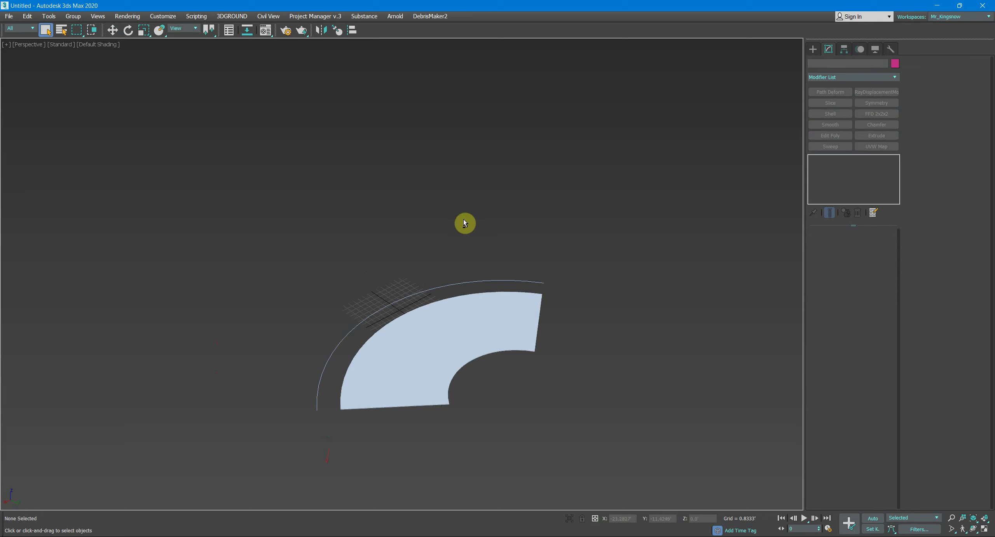
pyautogui.click(814, 50)
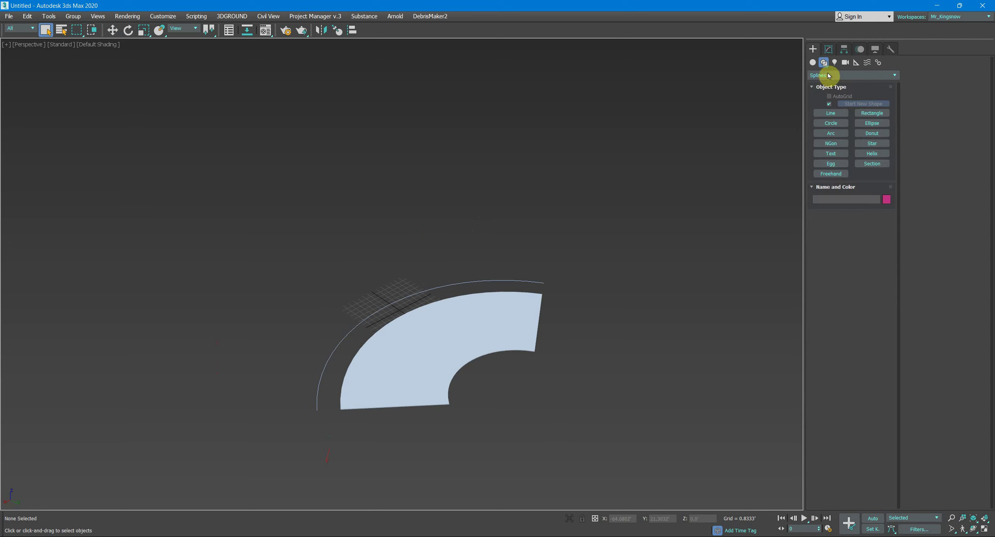
# Place a Civil View Lamp Column, Vsp_Lamp001, beside the curved road slab
pyautogui.click(813, 62)
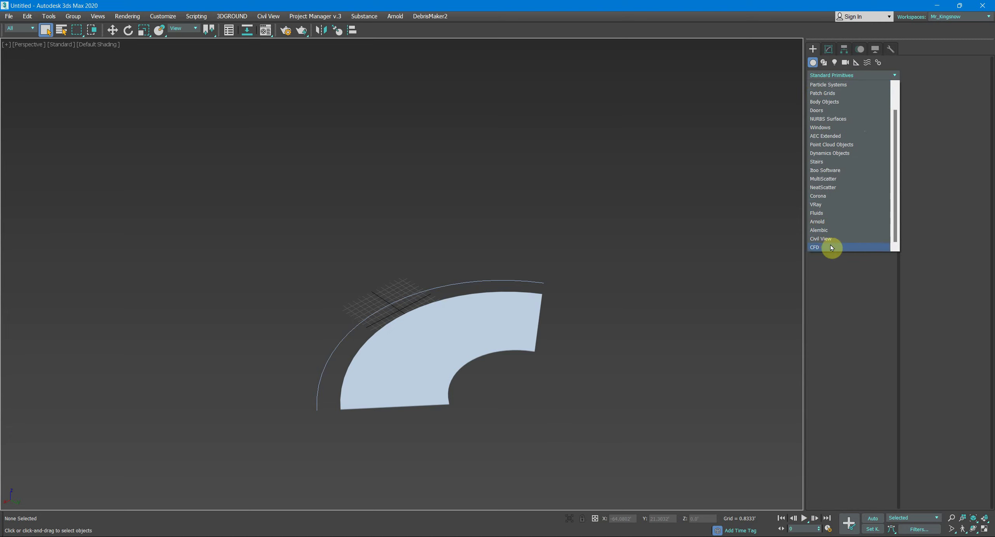
pyautogui.click(827, 244)
pyautogui.click(871, 115)
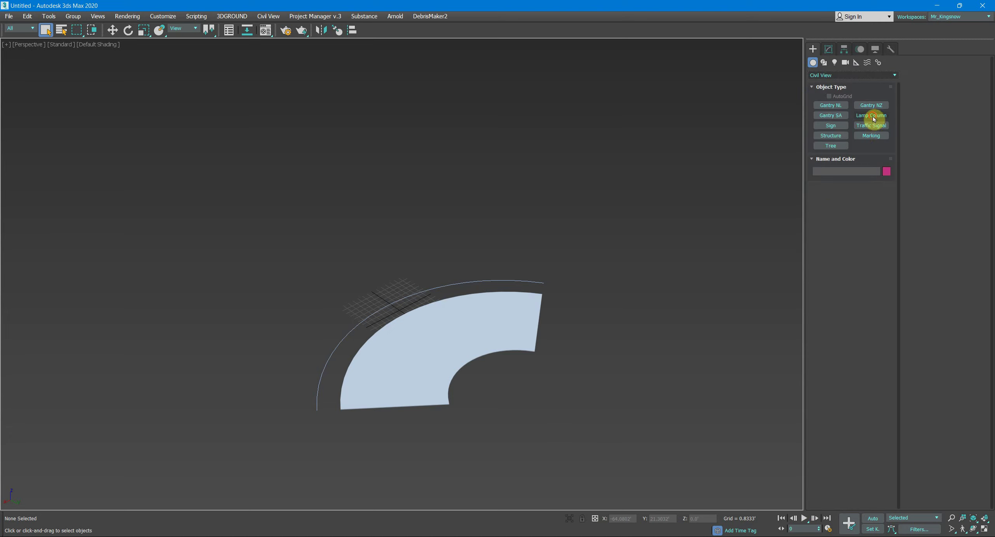
pyautogui.click(586, 269)
pyautogui.moveTo(561, 270)
pyautogui.mouseDown(button='middle')
pyautogui.moveTo(517, 282)
pyautogui.moveTo(538, 311)
pyautogui.mouseUp(button='middle')
pyautogui.press('r')
pyautogui.scroll(2, 517, 306)
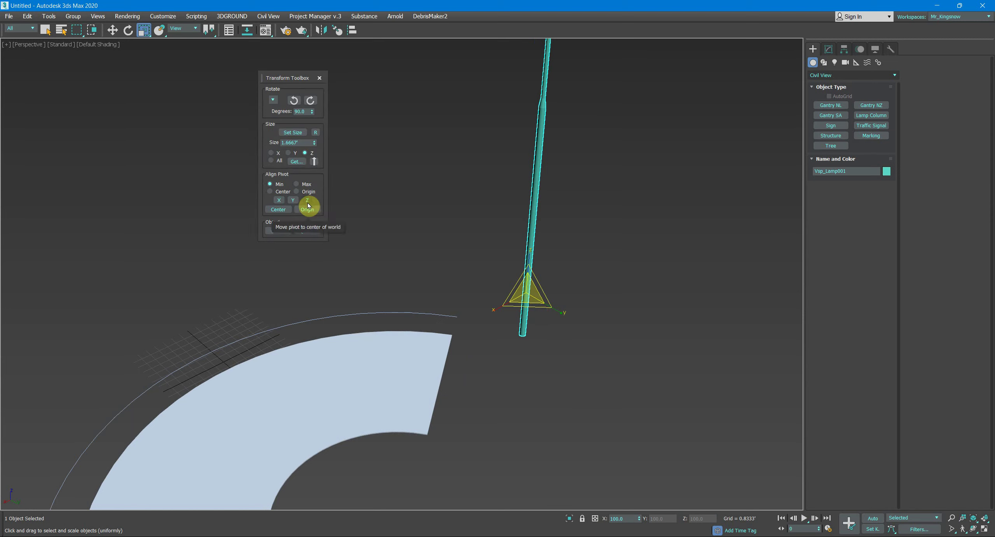
# Align the lamp's pivot to its base (Min Z) and scale the lamp to suit the road
pyautogui.click(307, 200)
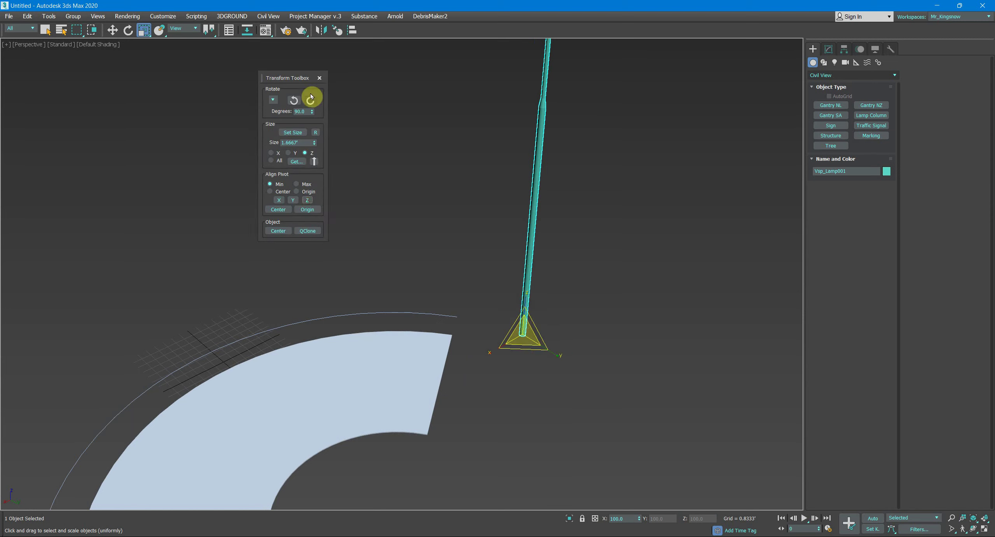
pyautogui.click(320, 78)
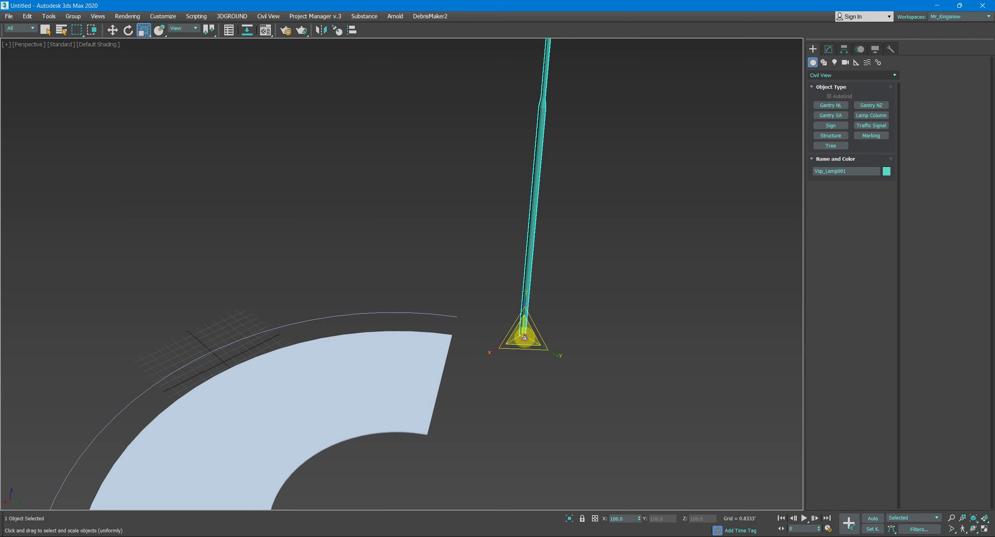
pyautogui.moveTo(525, 337); pyautogui.dragTo(506, 452)
pyautogui.scroll(2, 511, 341)
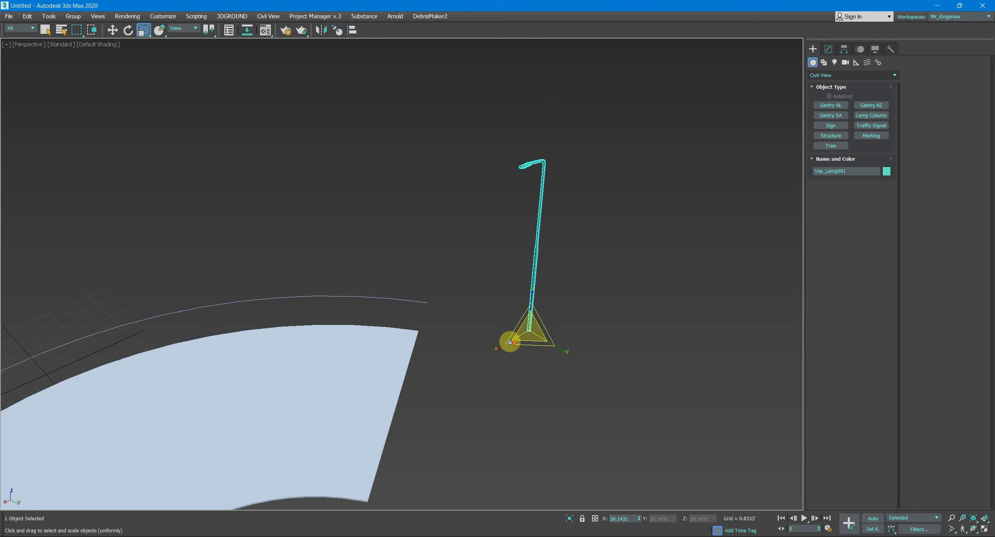
pyautogui.keyDown('alt'); pyautogui.moveTo(510, 341); pyautogui.dragTo(469, 290, button='middle'); pyautogui.keyUp('alt')
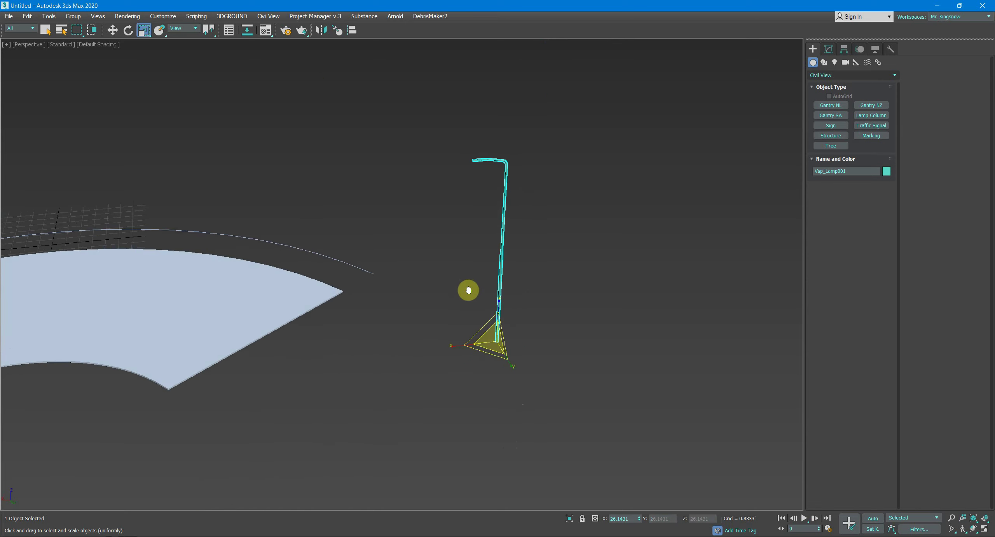
pyautogui.moveTo(496, 345); pyautogui.dragTo(517, 273)
pyautogui.press('q')
pyautogui.keyDown('alt'); pyautogui.moveTo(518, 273); pyautogui.dragTo(589, 253, button='middle'); pyautogui.keyUp('alt')
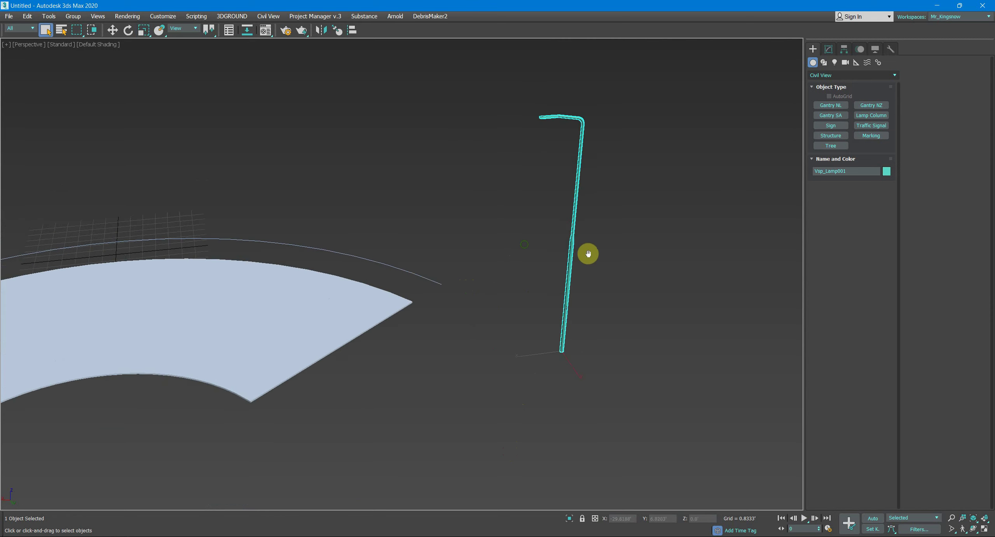
pyautogui.scroll(-2, 584, 272)
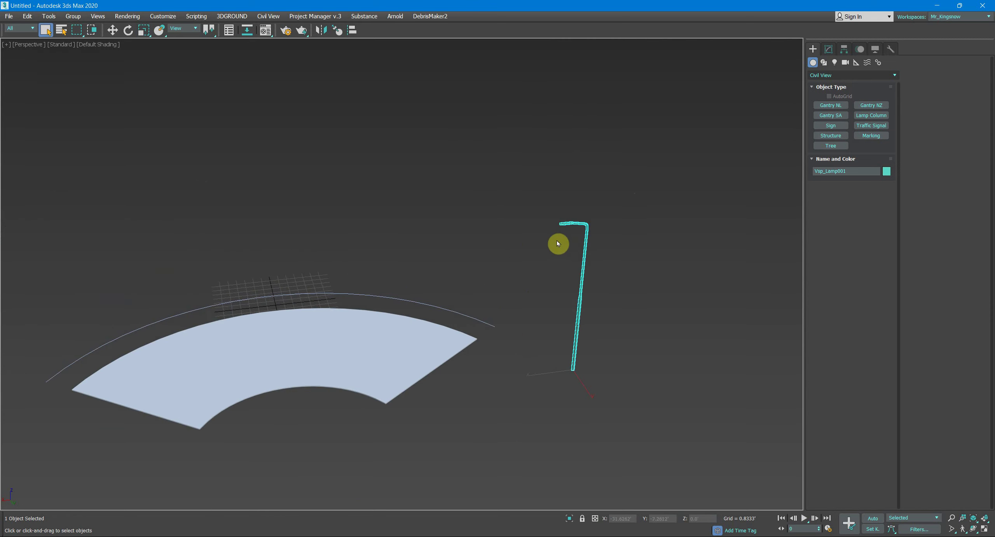
pyautogui.click(49, 18)
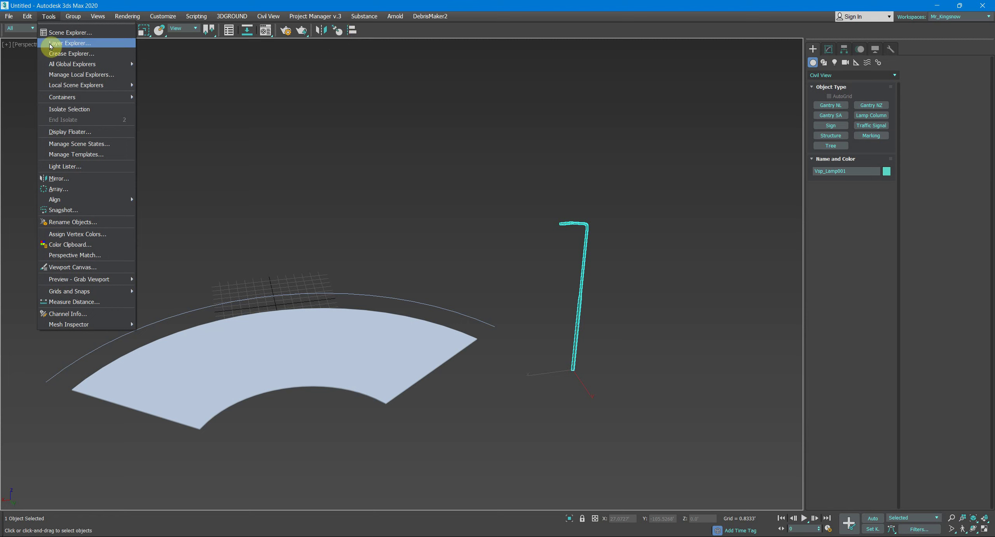
# Launch the Spacing Tool and pick Arc001 as the spacing path
pyautogui.click(92, 201)
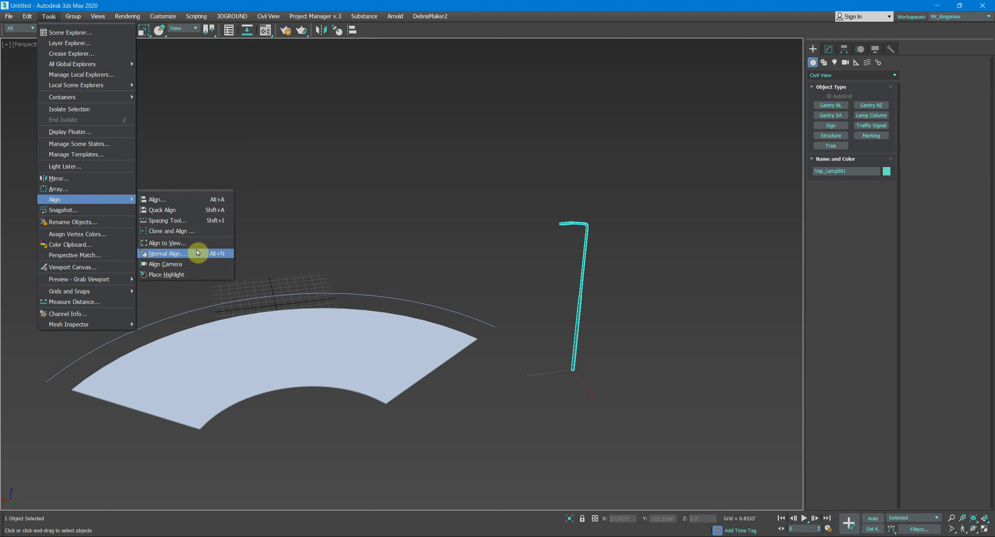
pyautogui.click(170, 221)
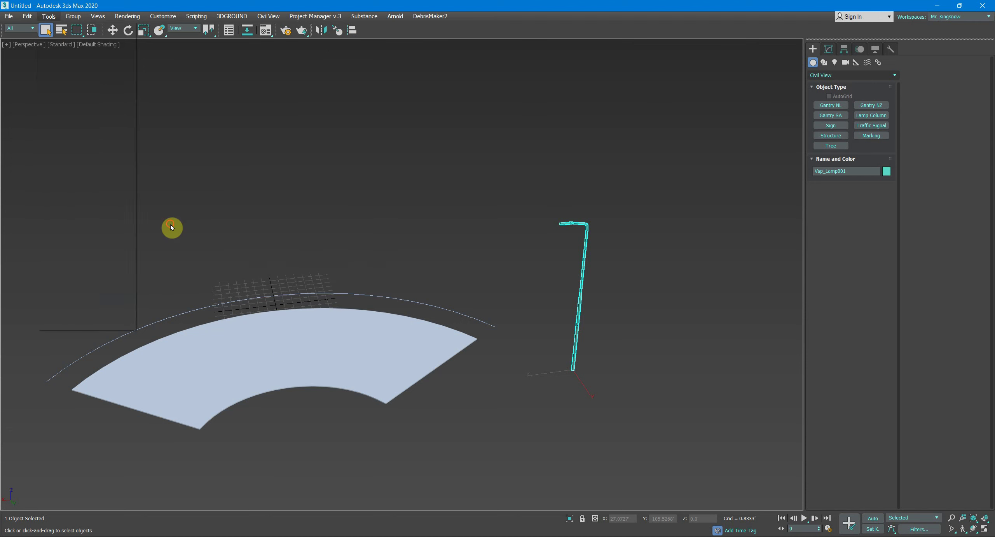
pyautogui.click(694, 109)
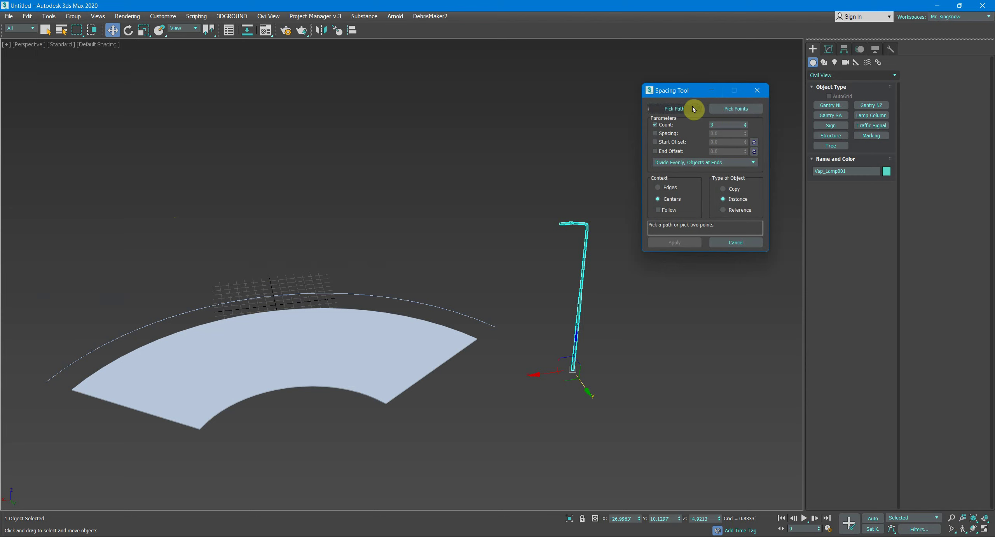
pyautogui.moveTo(666, 96); pyautogui.dragTo(657, 190)
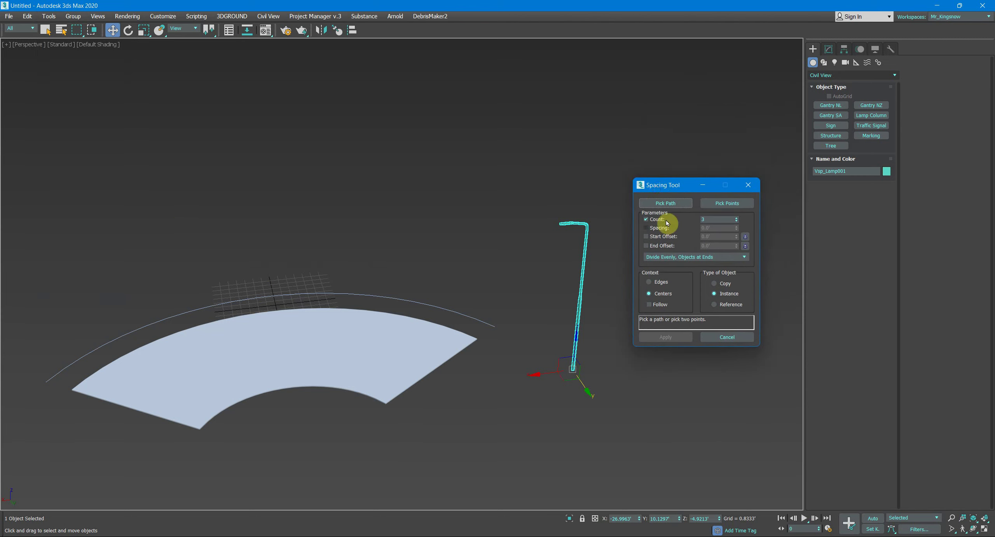
pyautogui.click(665, 206)
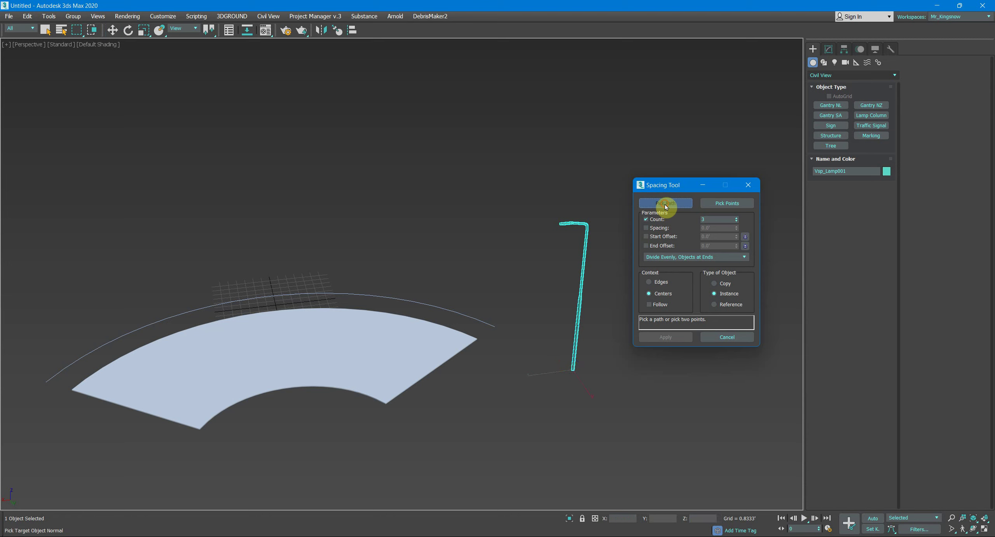
pyautogui.click(465, 315)
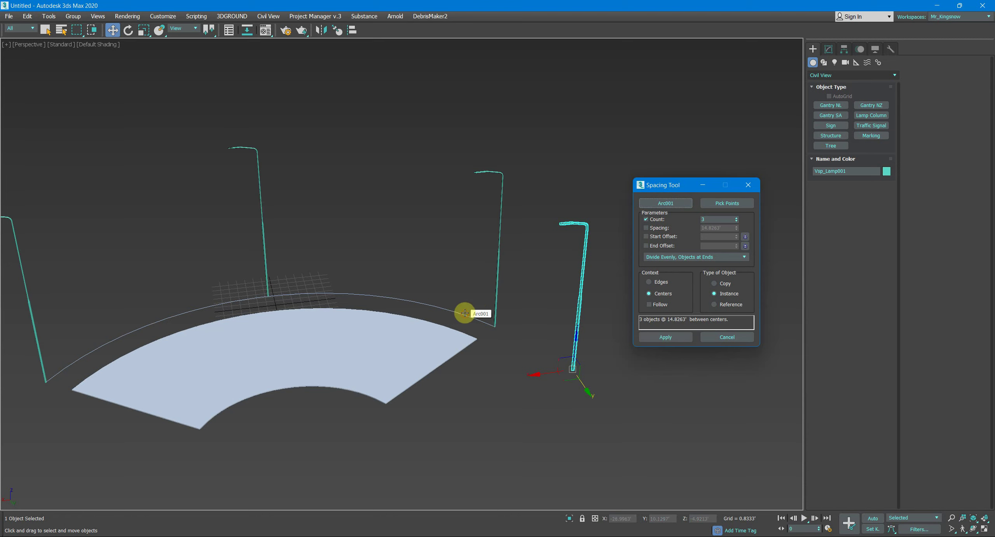
# Set the lamp count to 8 and toggle Follow on then off
pyautogui.click(387, 301)
pyautogui.scroll(-3, 447, 291)
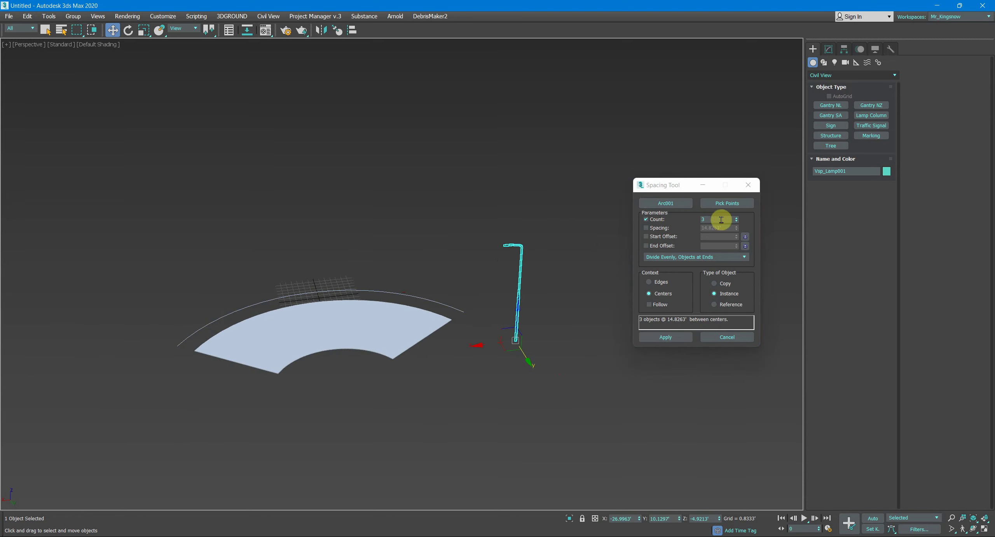
pyautogui.click(736, 219)
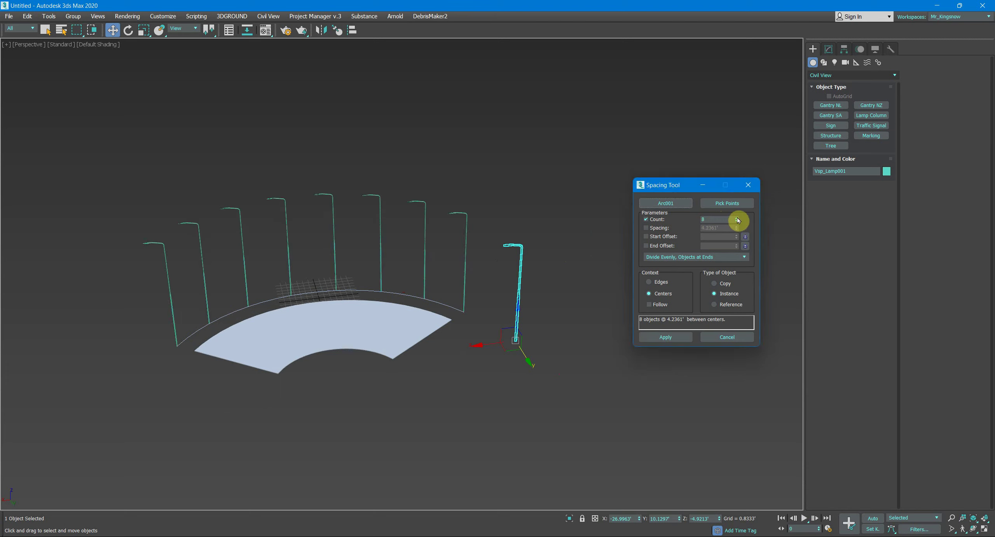
pyautogui.click(658, 305)
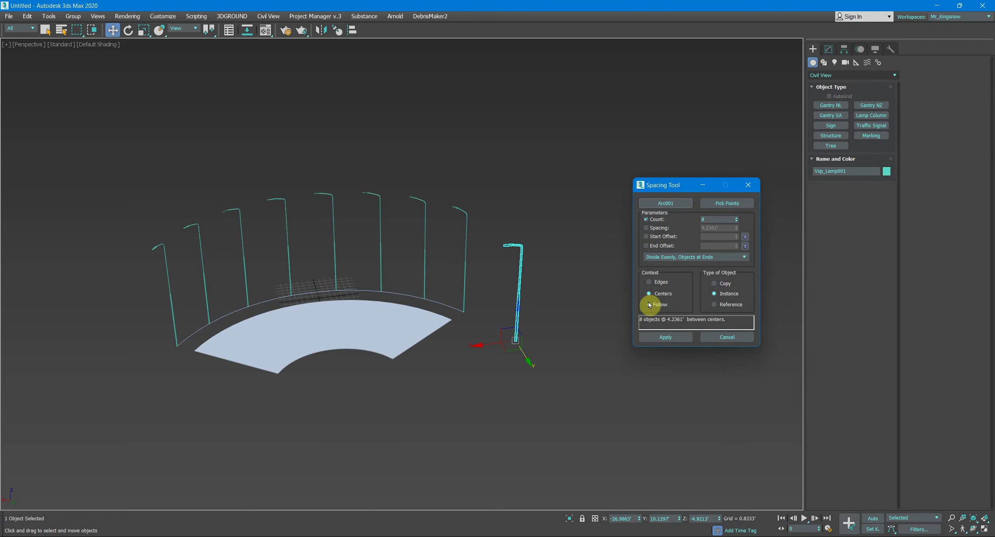
pyautogui.click(649, 304)
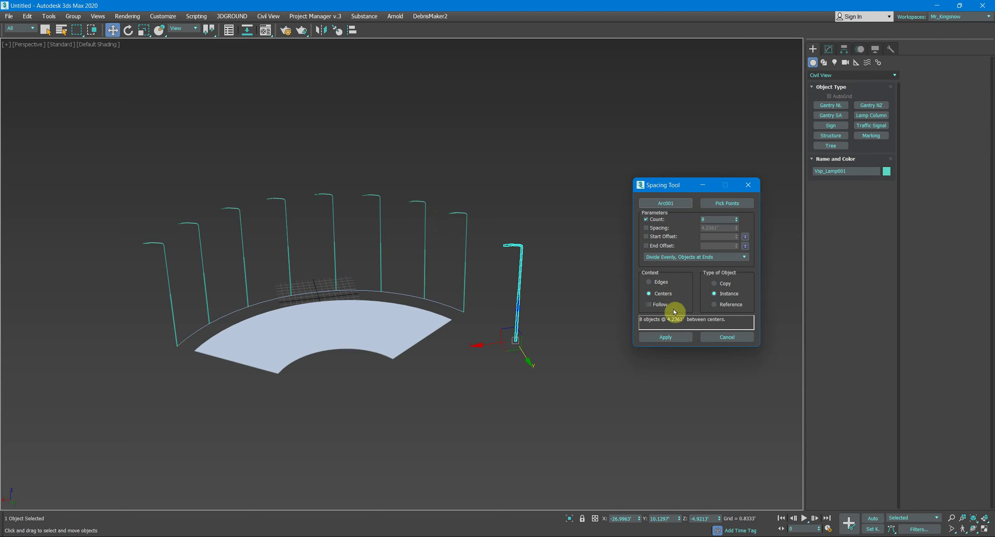
# Rotate the lamp column 90° about its Z axis
pyautogui.keyDown('alt'); pyautogui.moveTo(507, 292); pyautogui.dragTo(515, 353, button='middle'); pyautogui.keyUp('alt')
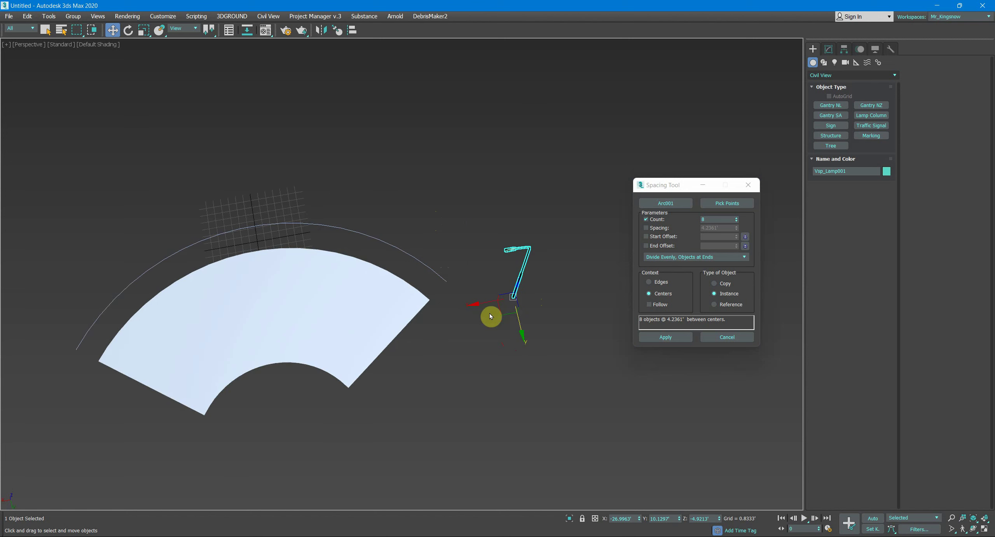
pyautogui.press('e')
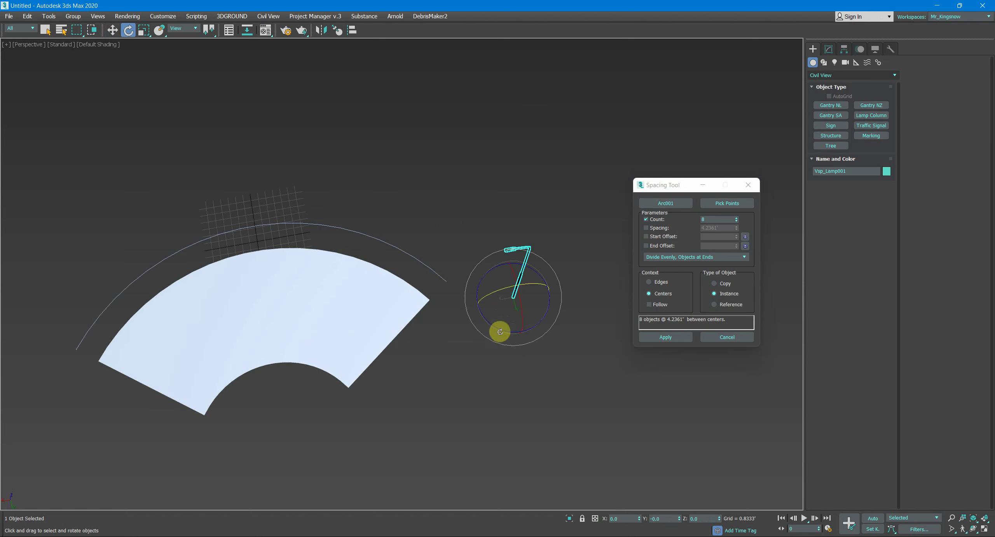
pyautogui.moveTo(500, 331); pyautogui.dragTo(536, 331)
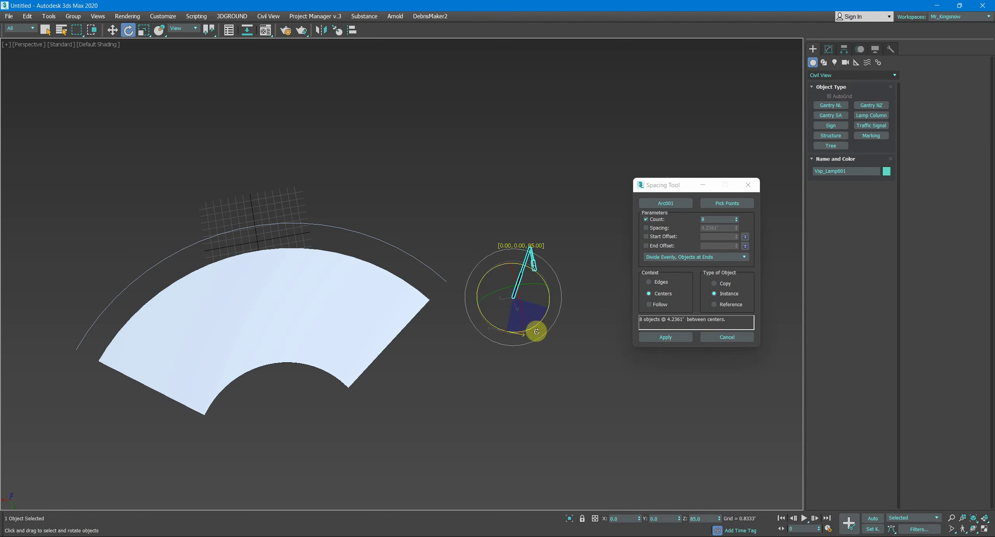
pyautogui.keyDown('alt'); pyautogui.moveTo(538, 331); pyautogui.dragTo(506, 362, button='middle'); pyautogui.keyUp('alt')
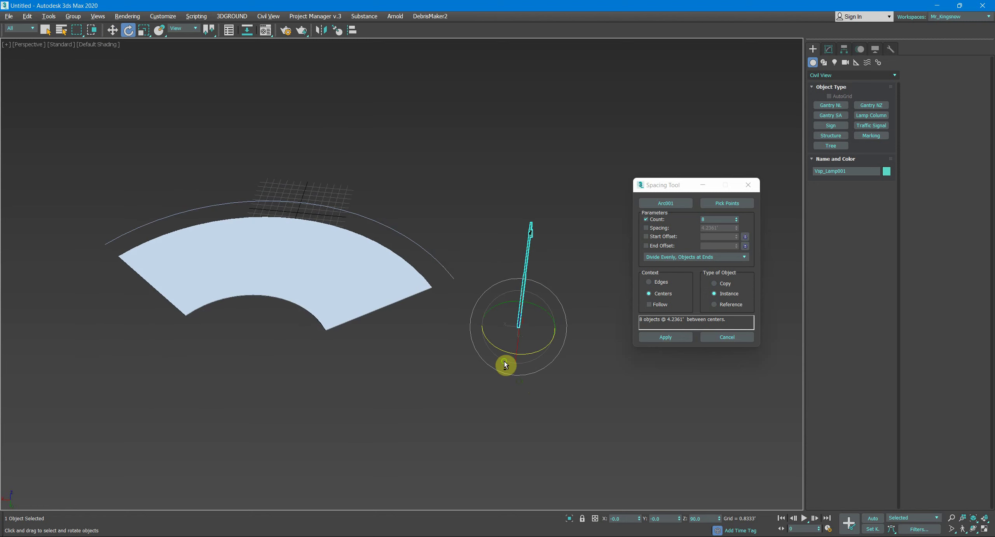
# Set the Spacing Tool count to 9 and reselect the lamp column
pyautogui.click(737, 218)
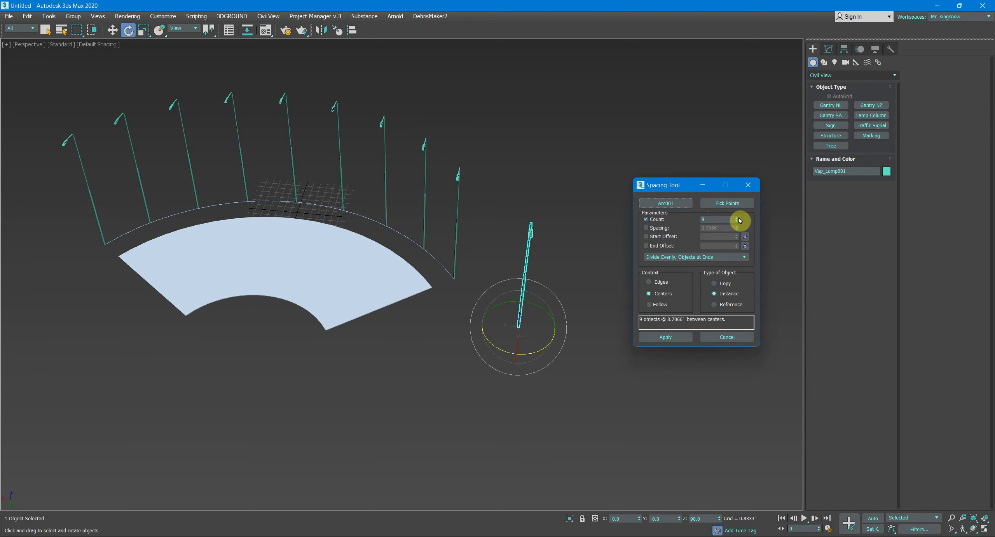
pyautogui.keyDown('alt'); pyautogui.moveTo(407, 205); pyautogui.dragTo(453, 324, button='middle'); pyautogui.keyUp('alt')
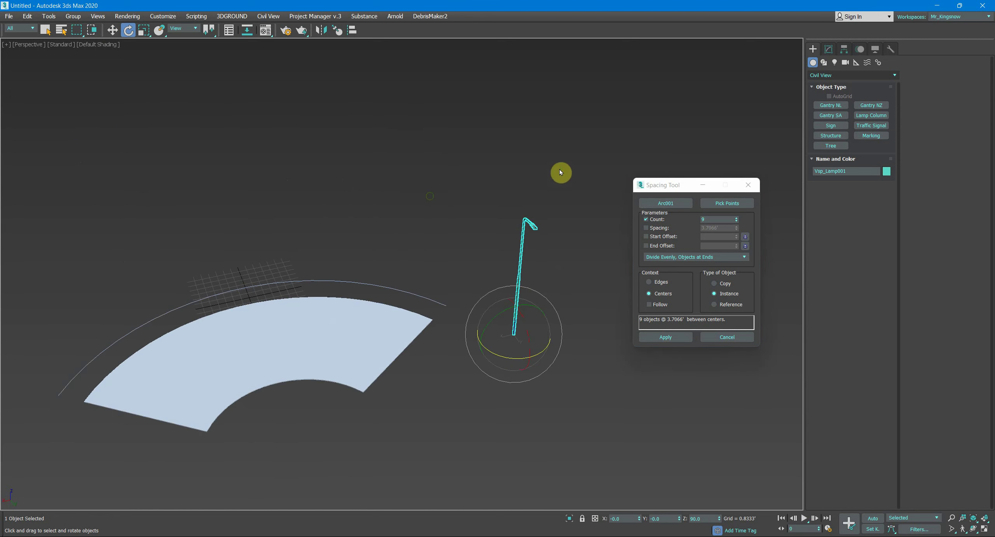
pyautogui.hotkey('ctrl', 'a')
pyautogui.click(453, 323)
pyautogui.click(519, 272)
pyautogui.moveTo(678, 189); pyautogui.dragTo(663, 187)
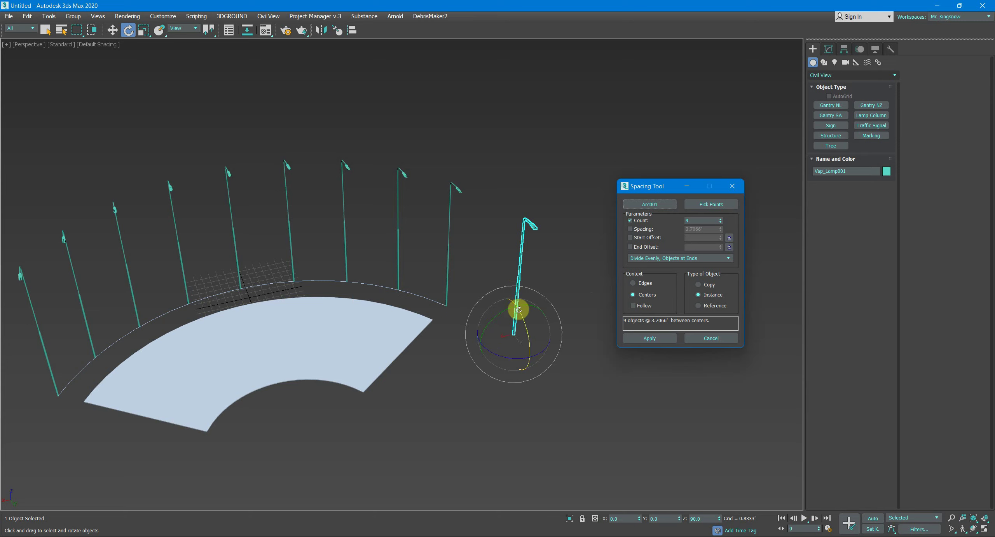
pyautogui.click(484, 160)
# Apply the nine lamp columns along the arc and drag out a Standard Primitives teapot
pyautogui.click(508, 275)
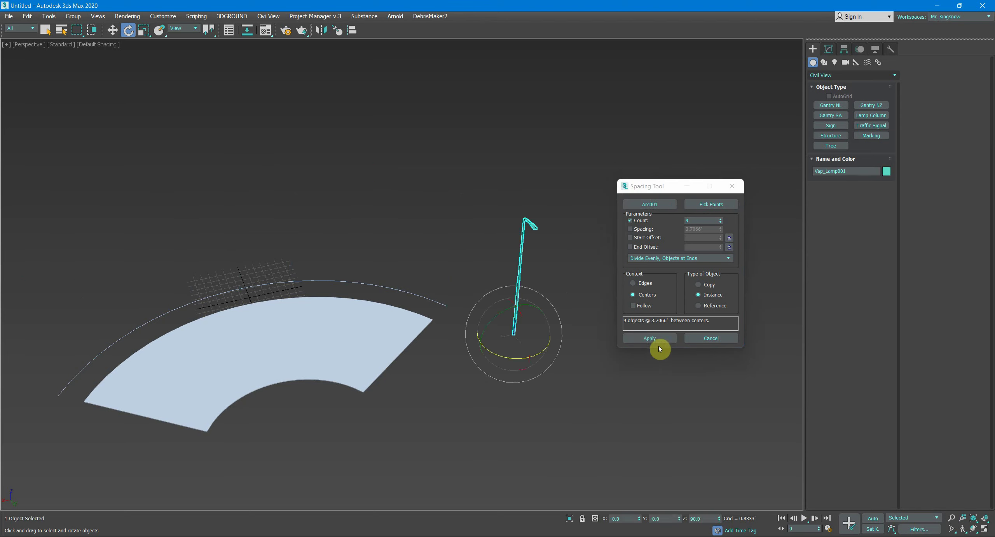
pyautogui.click(659, 342)
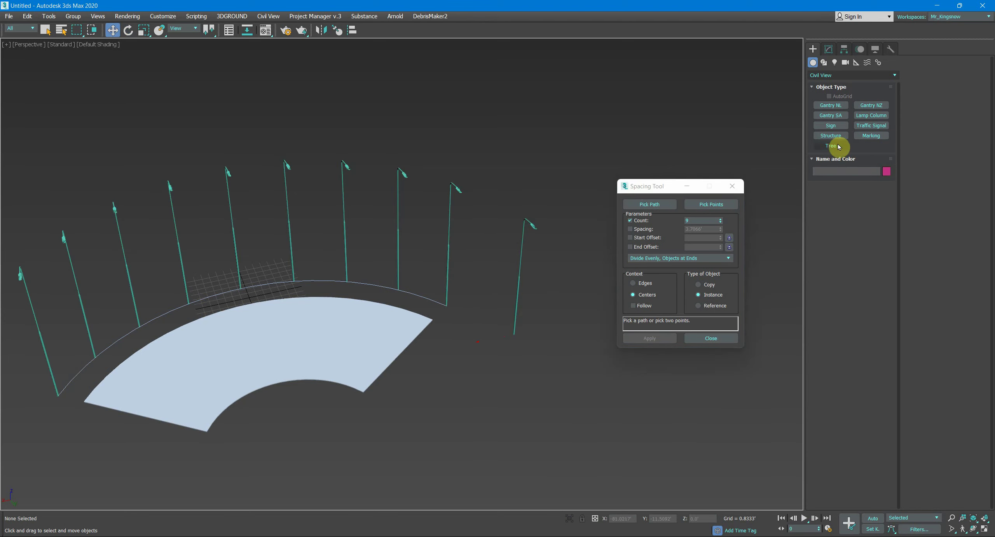
pyautogui.click(815, 76)
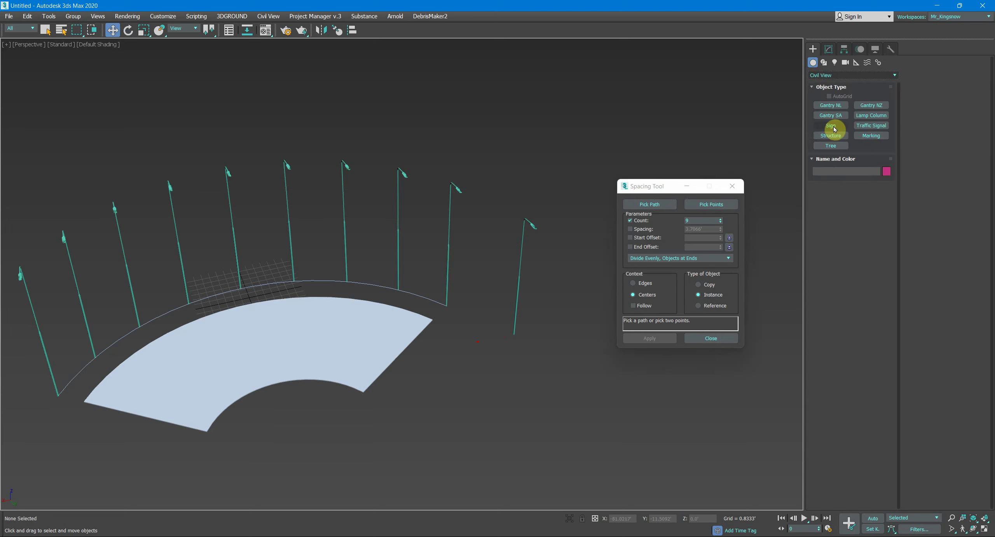
pyautogui.click(830, 76)
pyautogui.scroll(2, 831, 80)
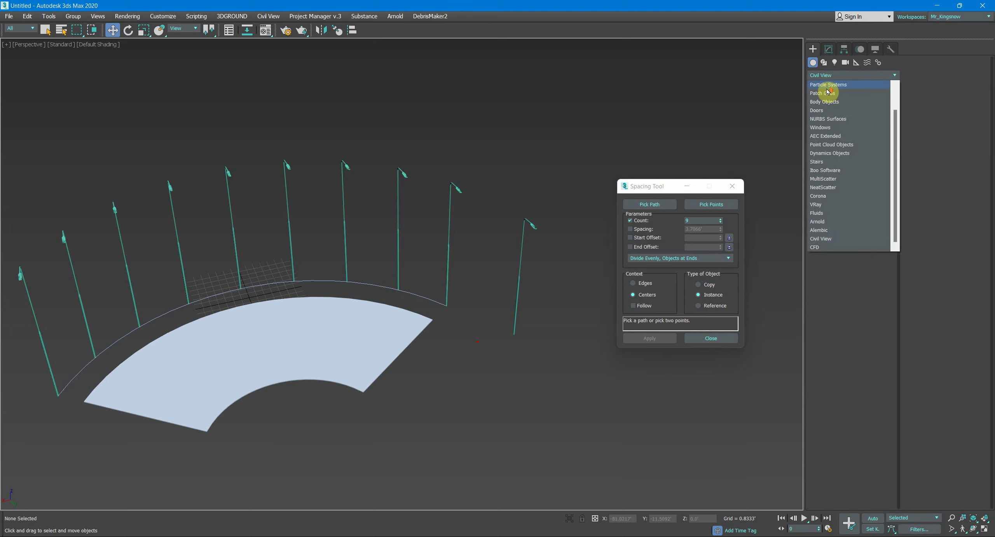
pyautogui.click(848, 85)
pyautogui.click(831, 145)
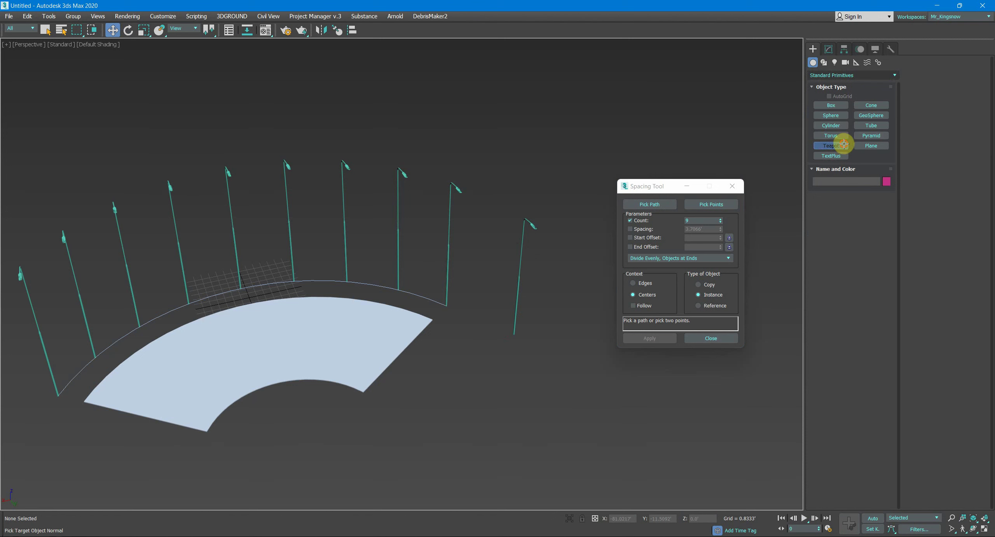
pyautogui.moveTo(519, 375); pyautogui.dragTo(556, 340)
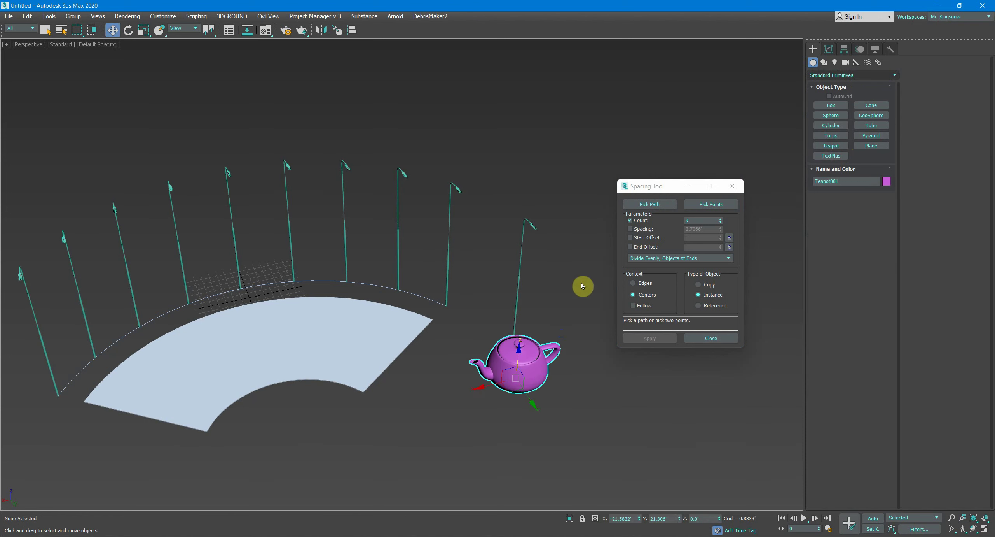
# Pick Arc001 as the spacing path for the teapot
pyautogui.click(650, 205)
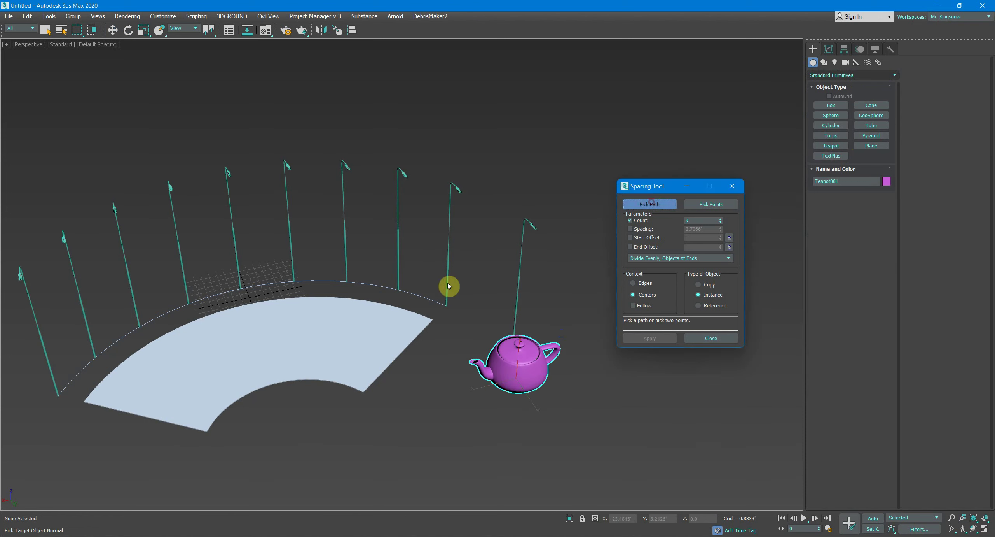
pyautogui.click(406, 293)
pyautogui.press('w')
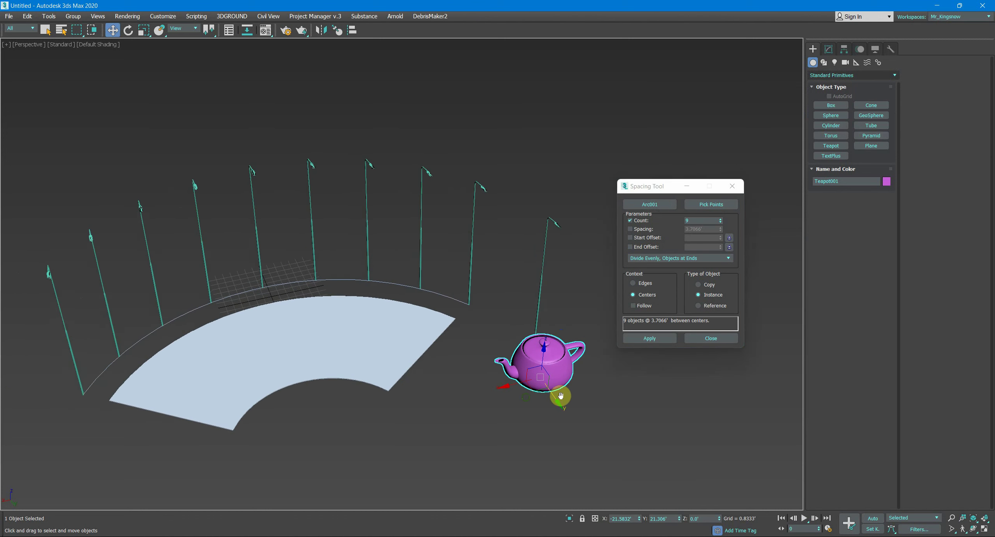
pyautogui.moveTo(560, 395); pyautogui.dragTo(538, 399, button='middle')
pyautogui.press('e')
pyautogui.moveTo(509, 403); pyautogui.dragTo(522, 399)
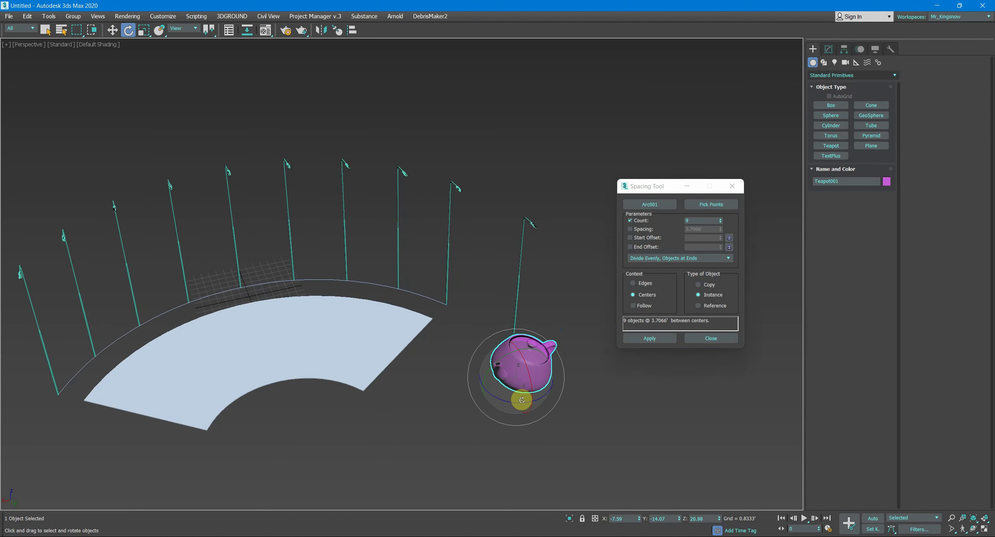
pyautogui.rightClick(522, 399)
# Preview nine teapots along the arc and turn the teapot 90° about Z
pyautogui.moveTo(661, 185); pyautogui.dragTo(676, 192)
pyautogui.moveTo(313, 296); pyautogui.dragTo(322, 285, button='middle')
pyautogui.click(669, 202)
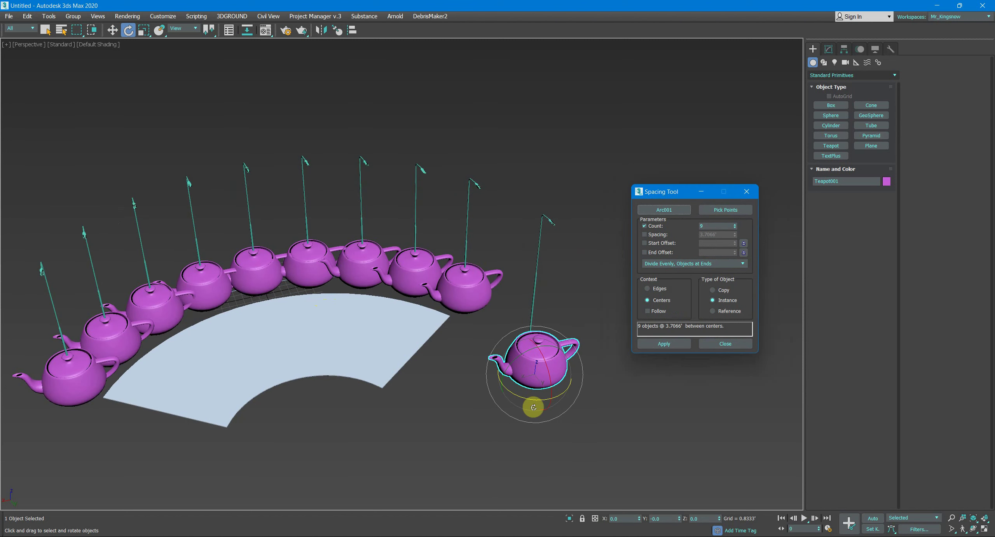
pyautogui.moveTo(532, 408); pyautogui.dragTo(561, 397)
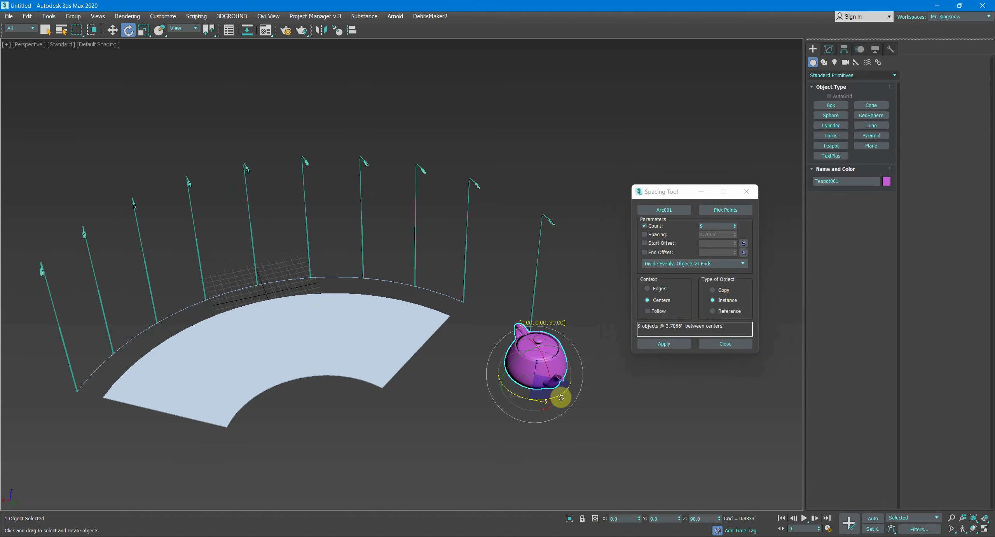
pyautogui.moveTo(344, 340); pyautogui.dragTo(383, 340, button='middle')
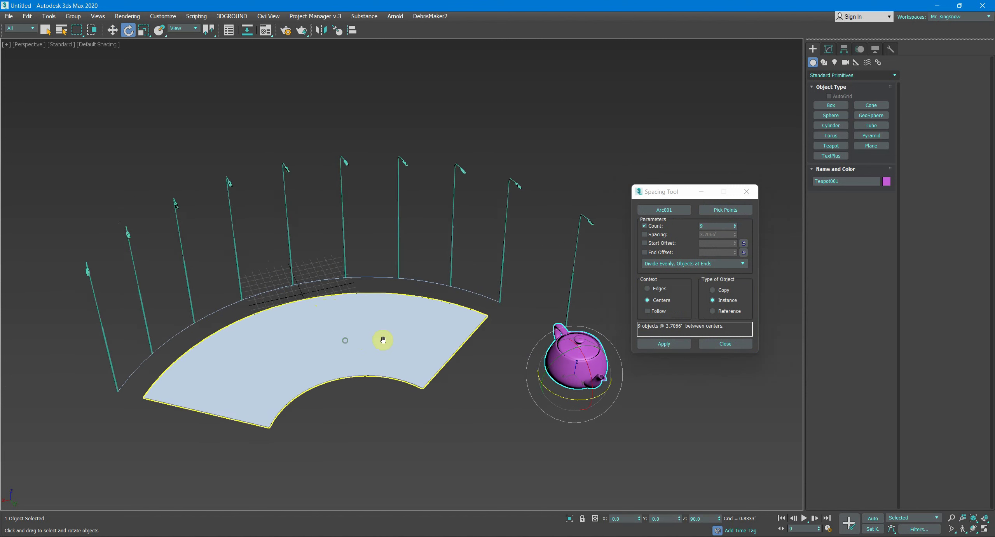
pyautogui.scroll(-3, 611, 210)
pyautogui.moveTo(647, 190); pyautogui.dragTo(651, 190)
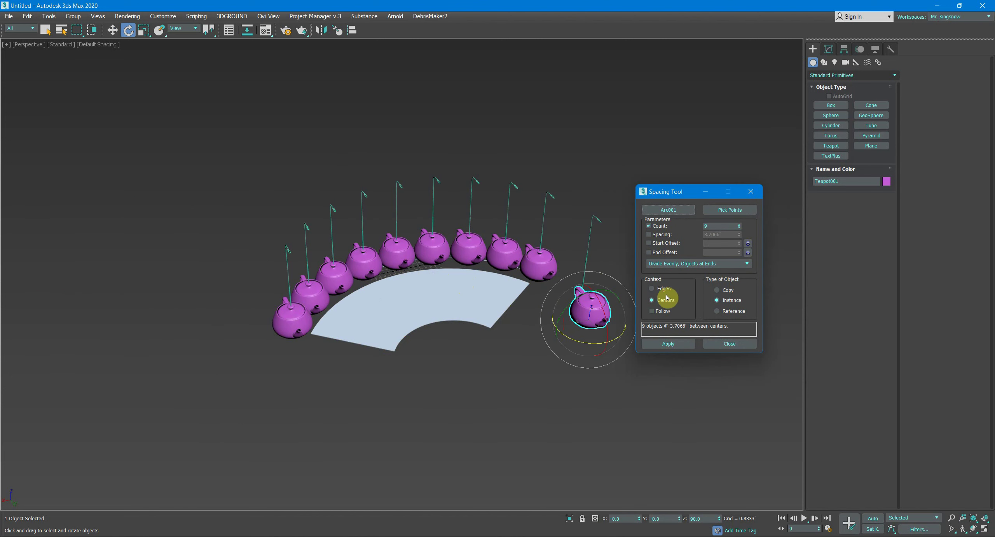
# Turn on Follow and keep the spaced teapots as instances
pyautogui.click(653, 310)
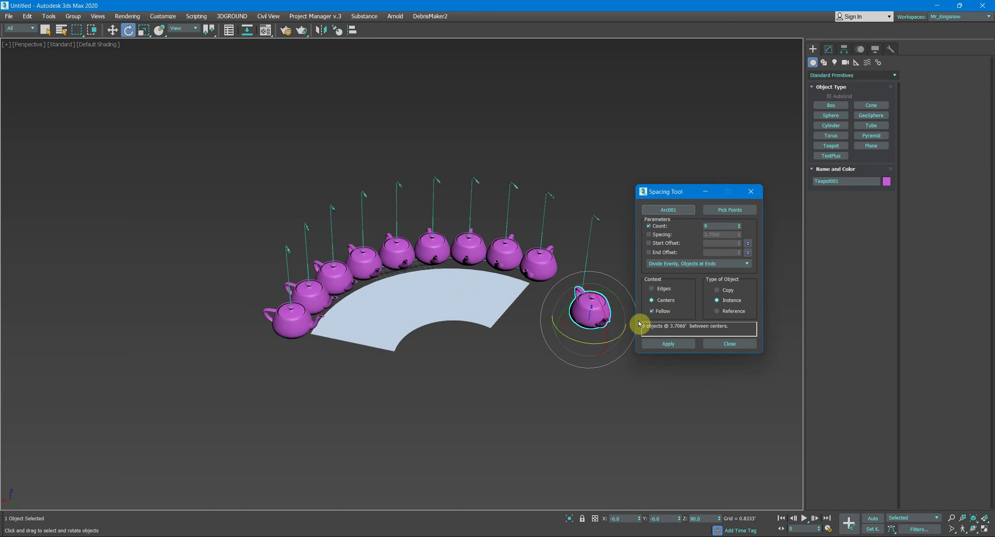
pyautogui.click(726, 287)
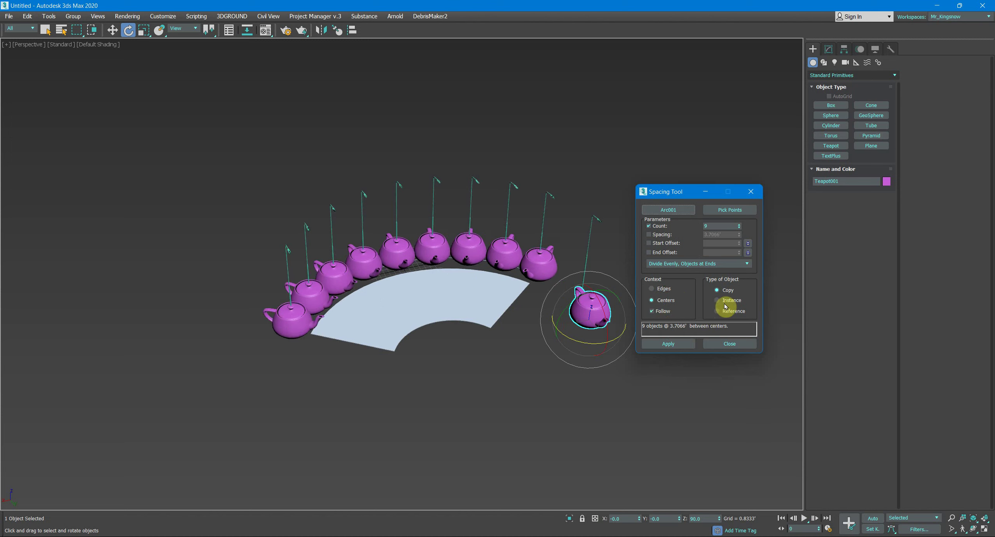
pyautogui.click(721, 305)
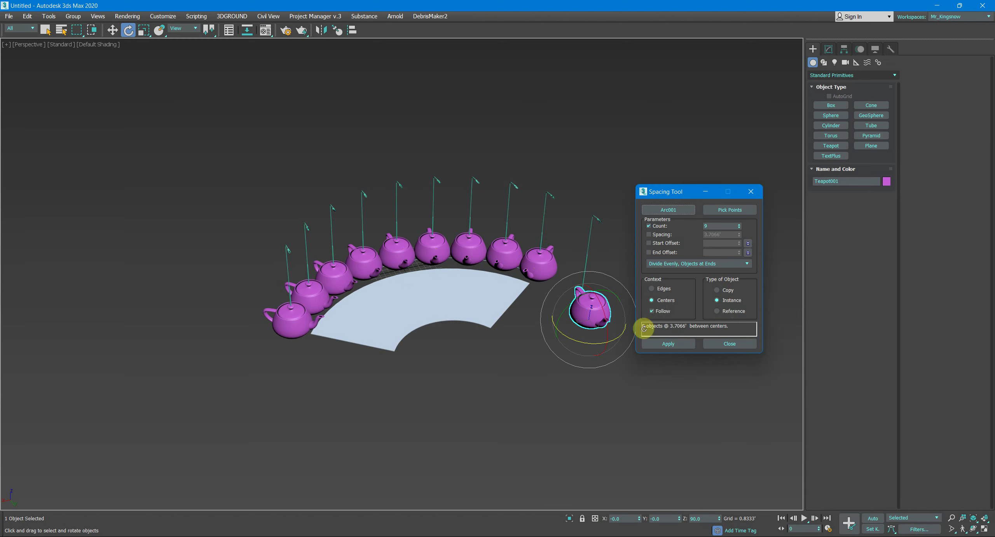
pyautogui.click(658, 344)
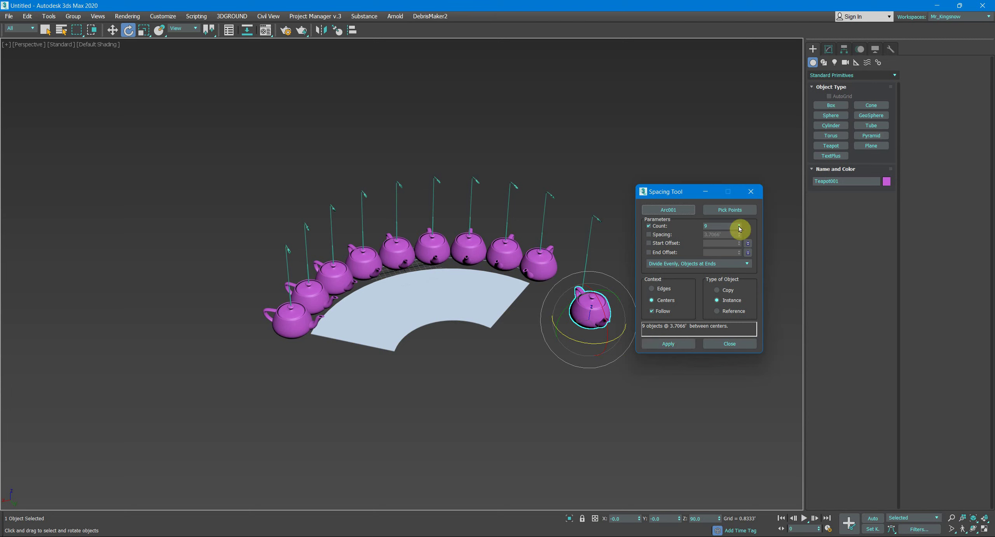
# Set the count to 5, divide evenly with teapots at ends, and apply
pyautogui.moveTo(740, 226)
pyautogui.mouseDown()
pyautogui.moveTo(736, 240)
pyautogui.moveTo(786, 90)
pyautogui.mouseUp()
pyautogui.click(681, 233)
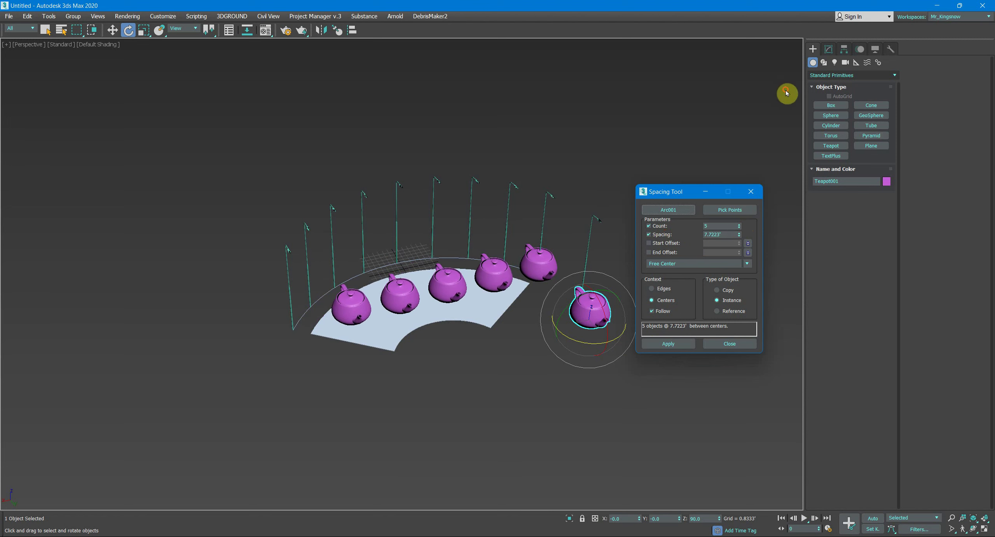
pyautogui.click(660, 234)
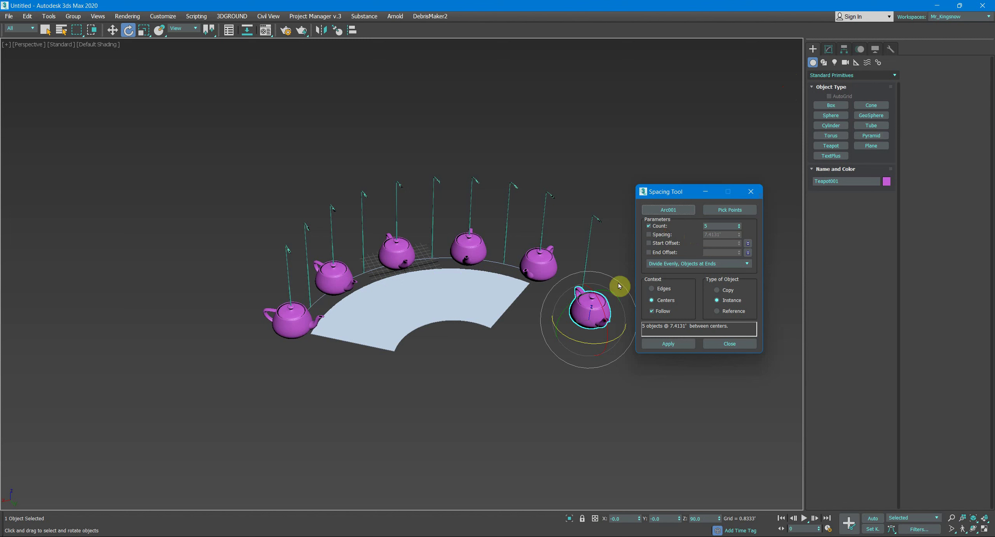
pyautogui.click(711, 264)
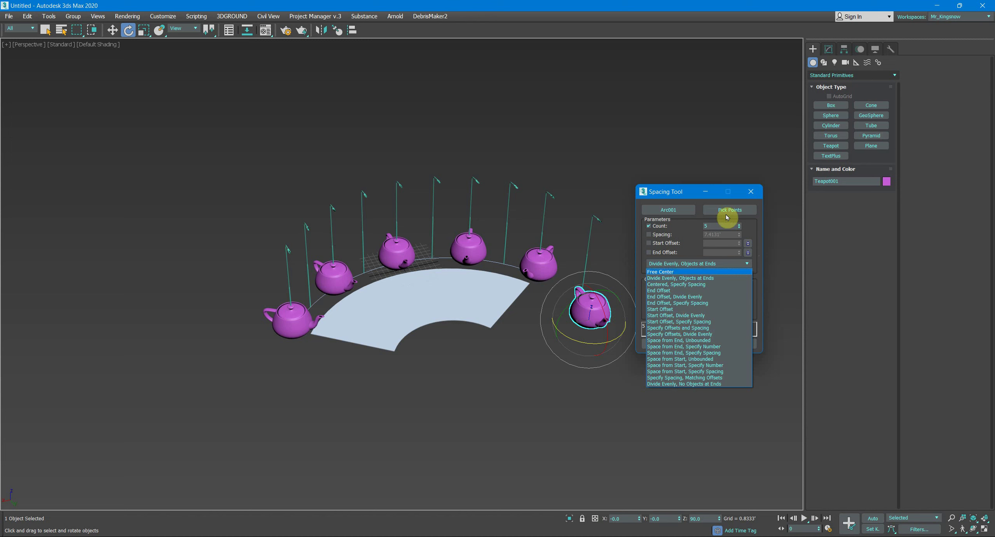
pyautogui.click(679, 198)
pyautogui.click(668, 343)
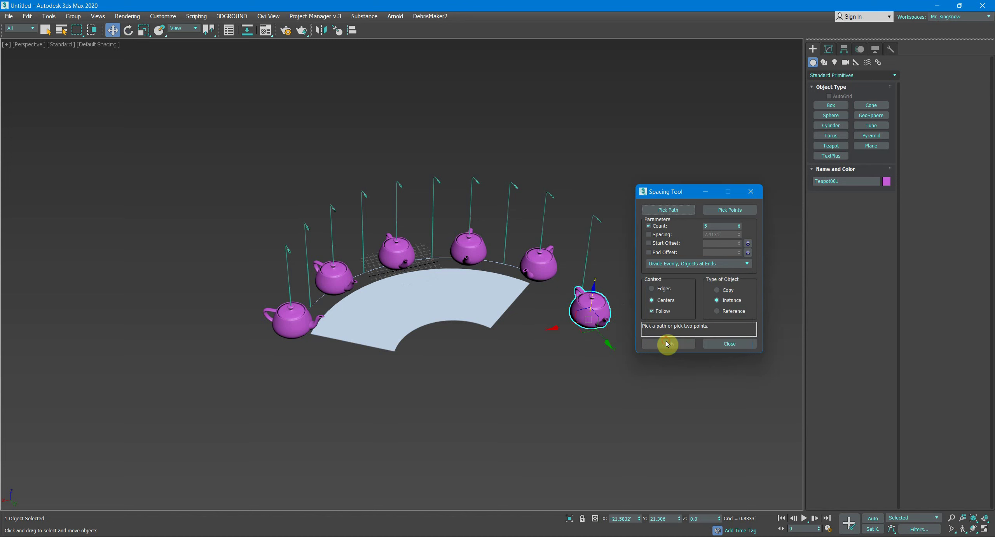
pyautogui.click(730, 343)
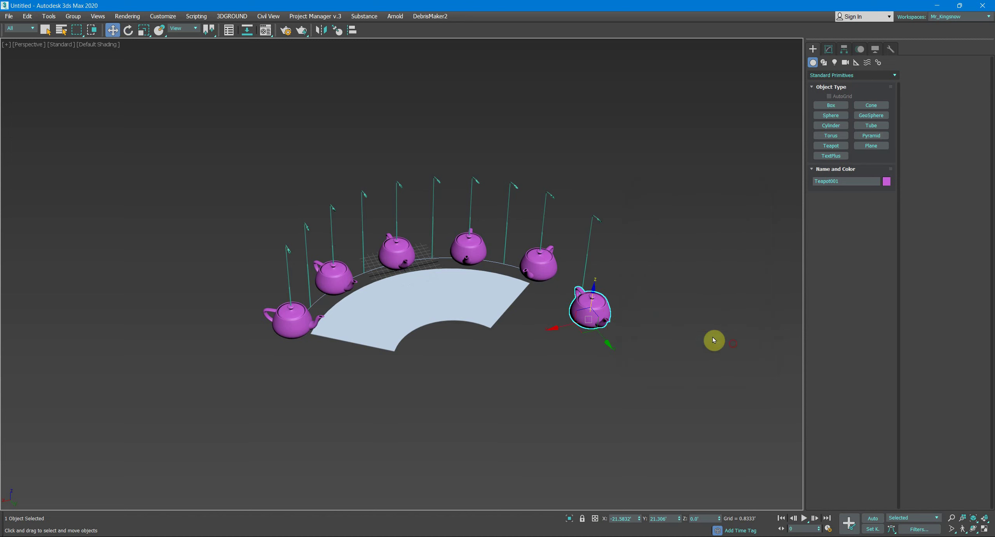
pyautogui.click(663, 322)
pyautogui.scroll(3, 663, 322)
pyautogui.moveTo(469, 316); pyautogui.dragTo(582, 330, button='middle')
pyautogui.scroll(5, 576, 274)
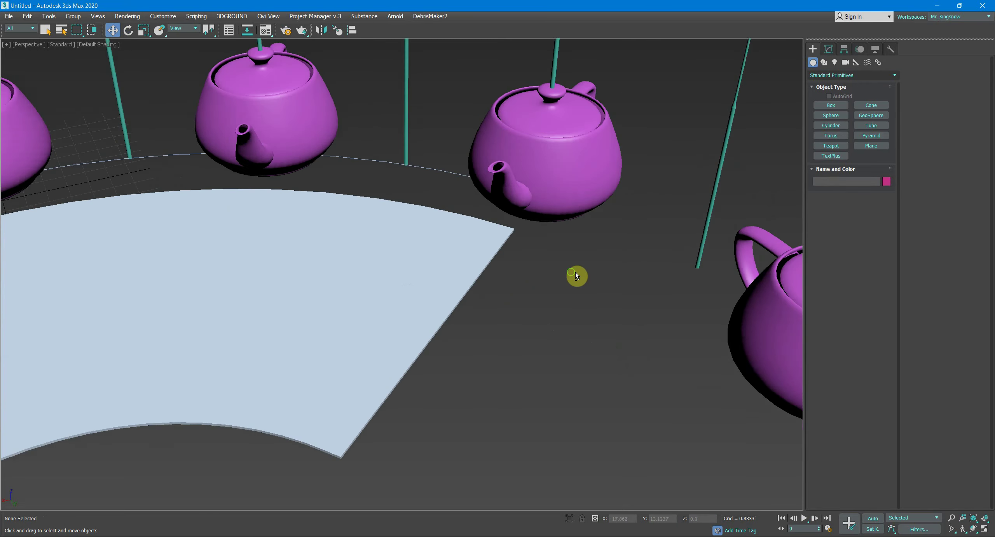
pyautogui.scroll(-5, 578, 267)
pyautogui.scroll(-3, 577, 297)
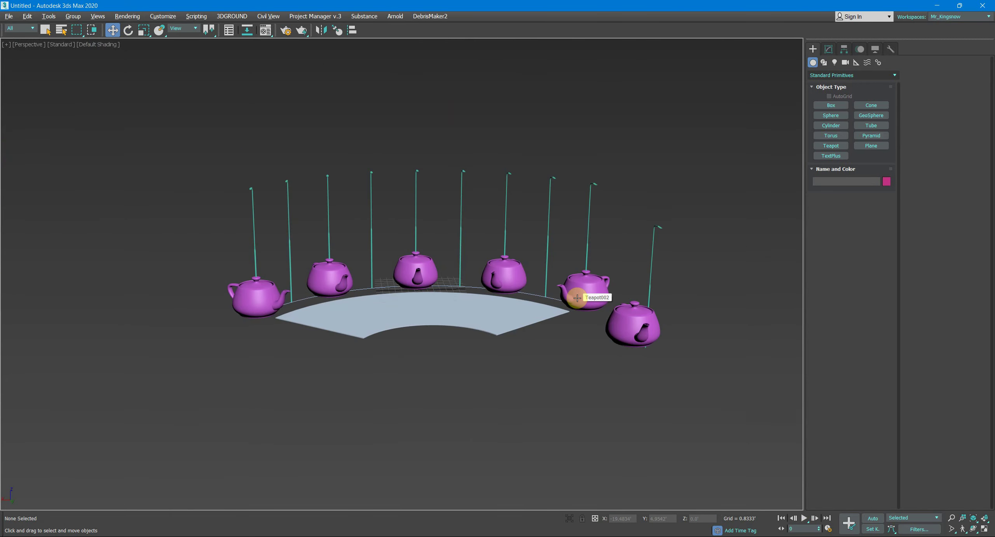
pyautogui.scroll(3, 578, 297)
pyautogui.moveTo(515, 284); pyautogui.dragTo(544, 328, button='middle')
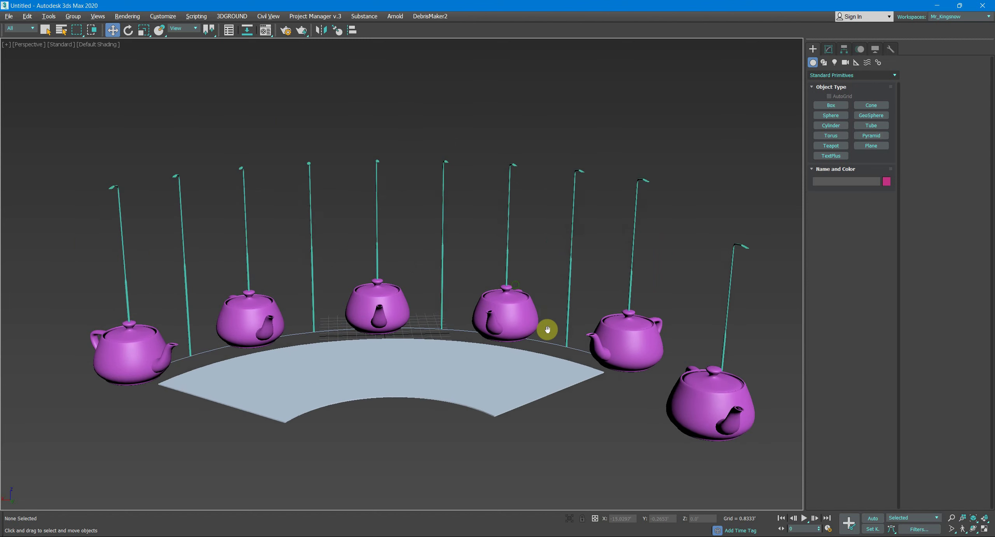